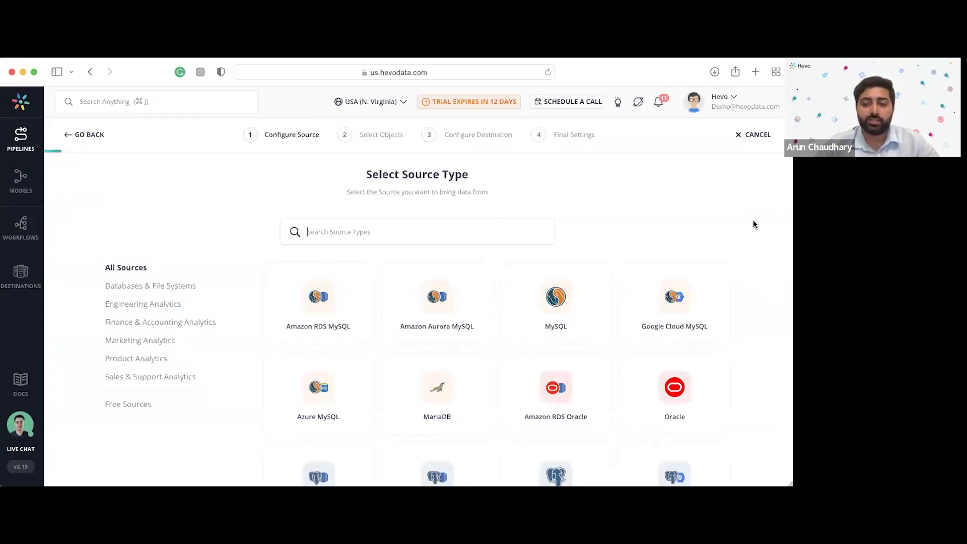
Browse the catalogue of available source types, from databases to marketing, storage and analytics connectors.
scroll(754, 222, "down", 1)
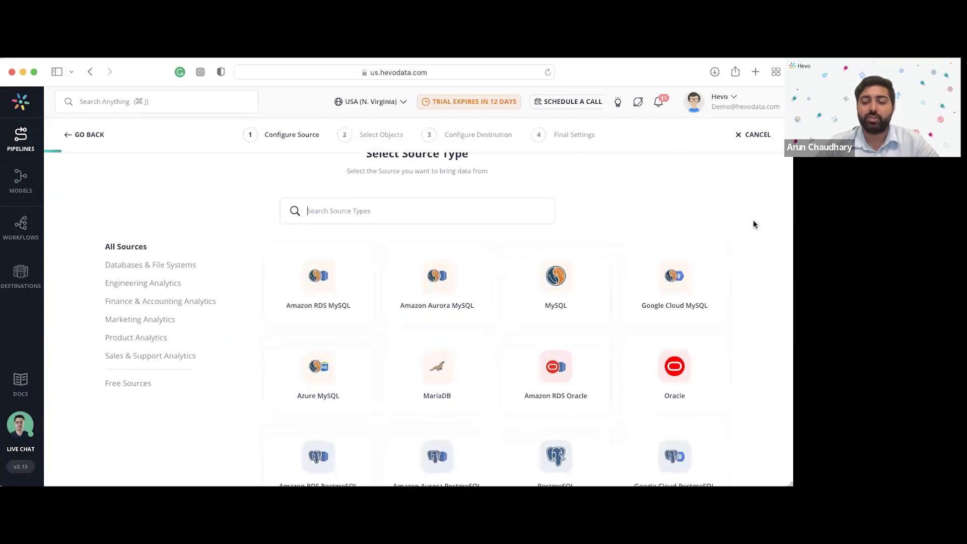
scroll(753, 224, "down", 2)
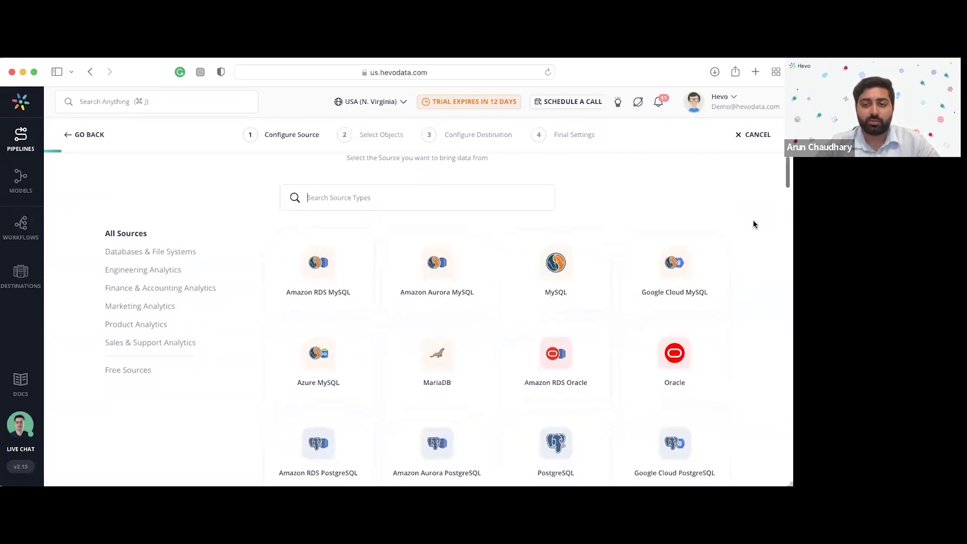
scroll(754, 224, "down", 15)
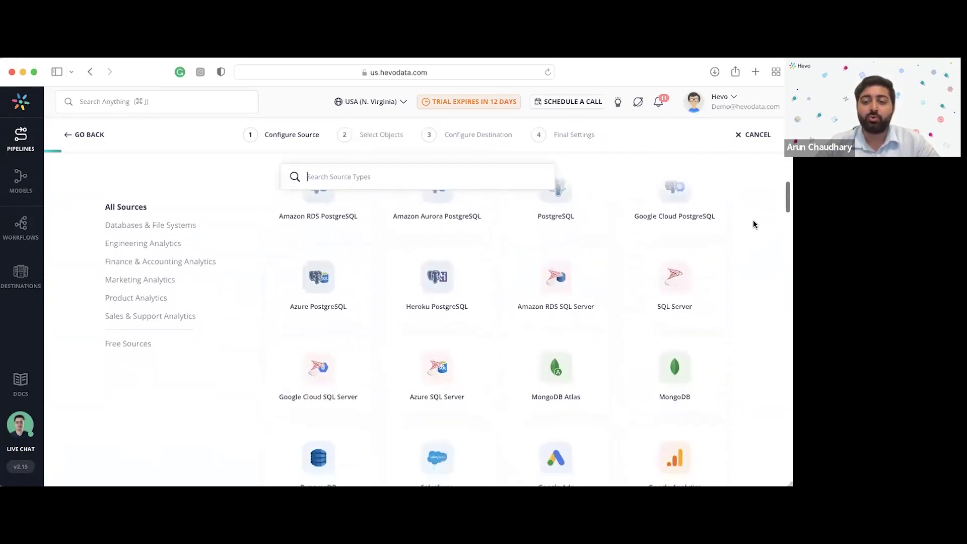
scroll(754, 221, "down", 1)
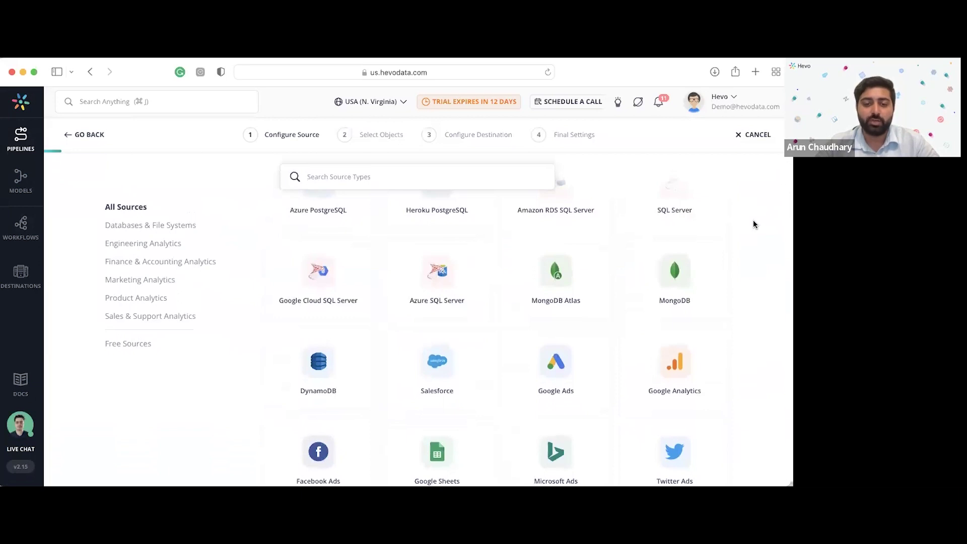
scroll(753, 222, "down", 3)
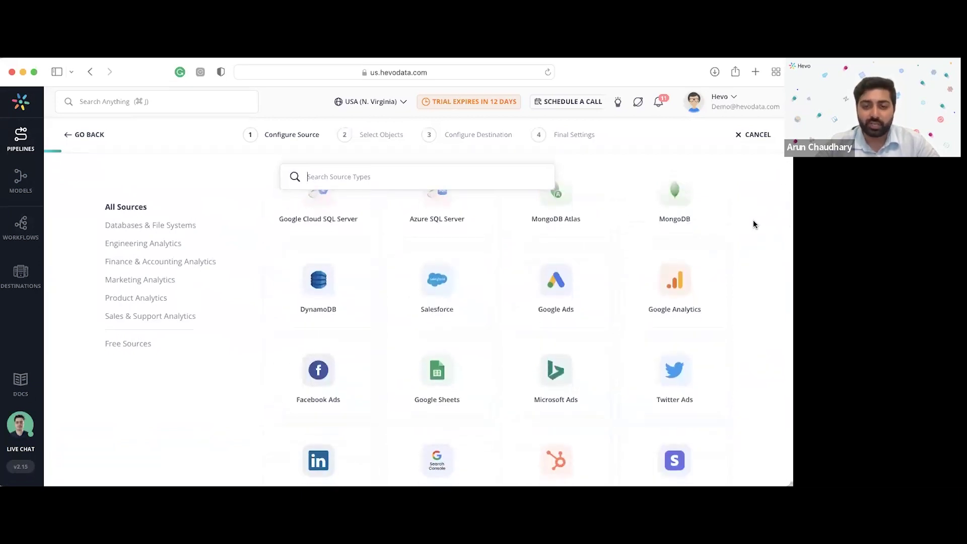
scroll(754, 224, "down", 2)
scroll(753, 224, "down", 5)
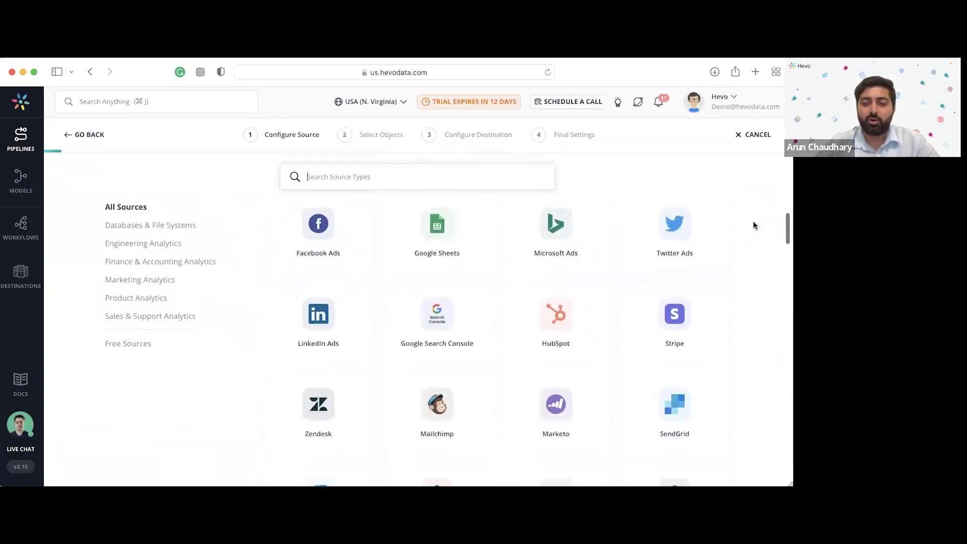
scroll(747, 234, "down", 8)
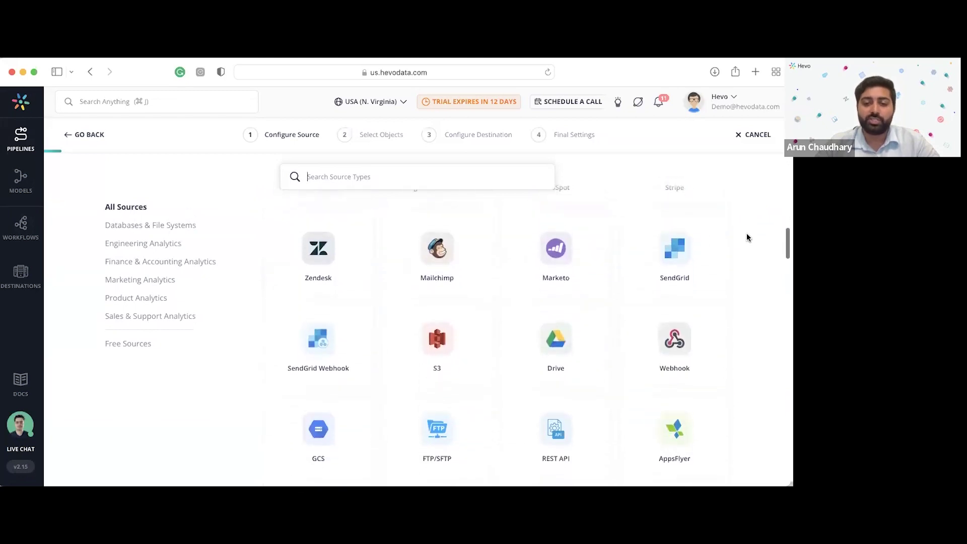
scroll(747, 235, "down", 2)
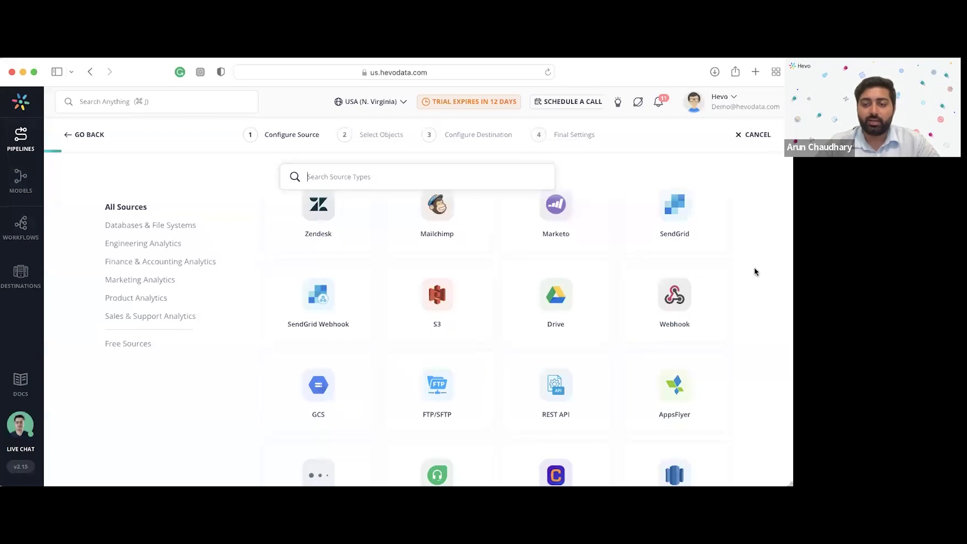
scroll(755, 272, "down", 1)
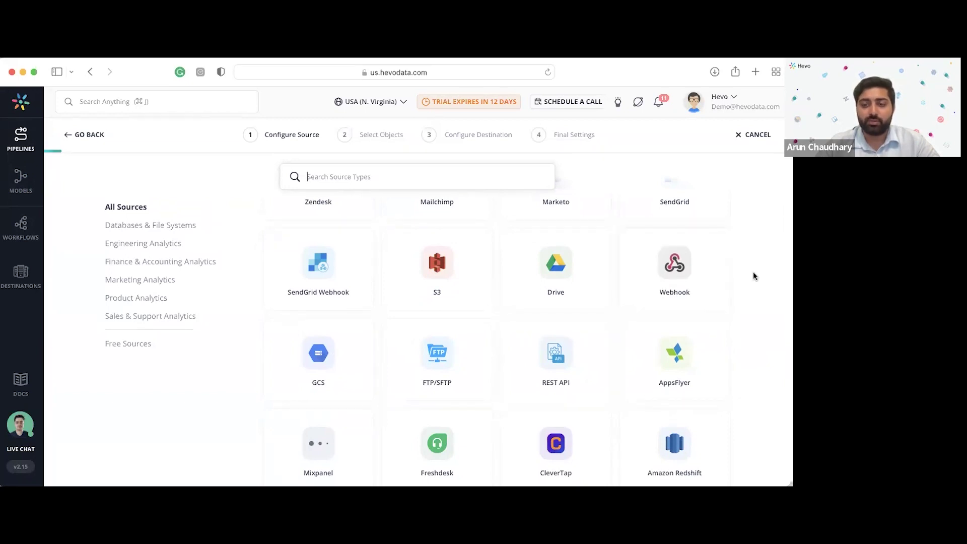
scroll(754, 274, "up", 10)
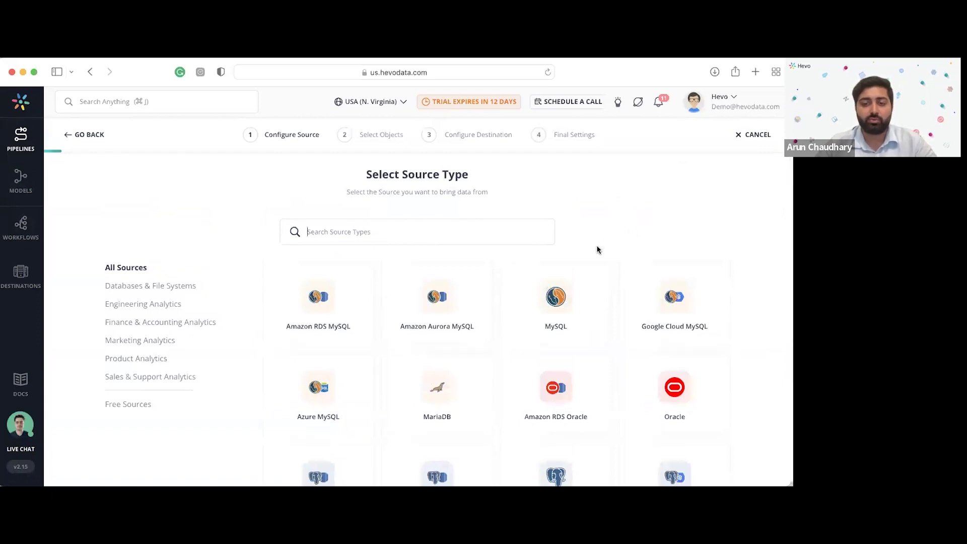
Choose MySQL as the source type and name the pipeline Demo_Webinar.
left_click(563, 306)
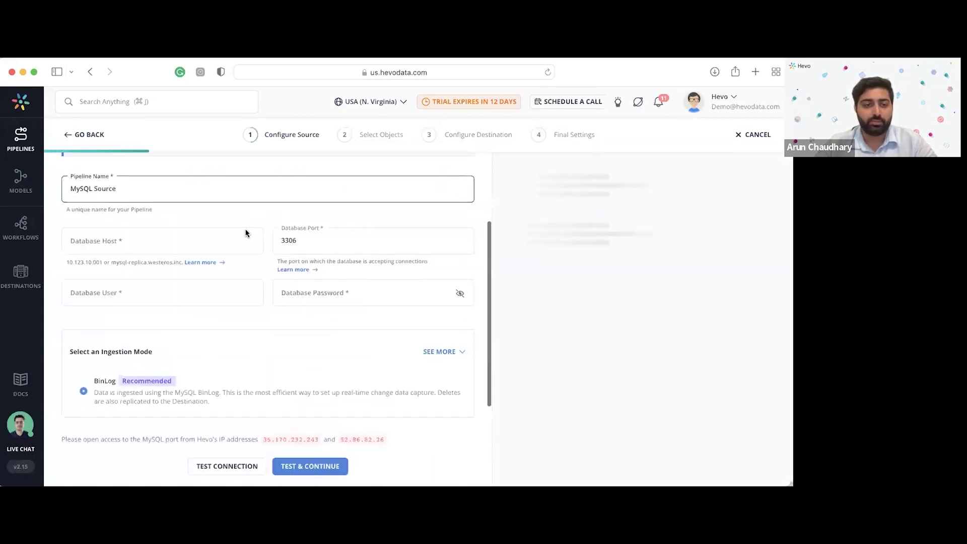
scroll(177, 242, "up", 5)
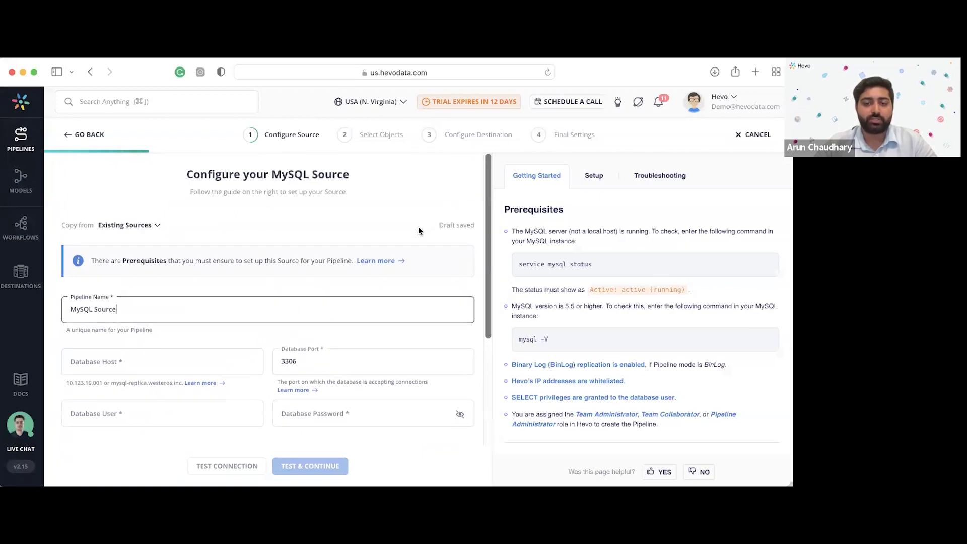
scroll(418, 226, "down", 2)
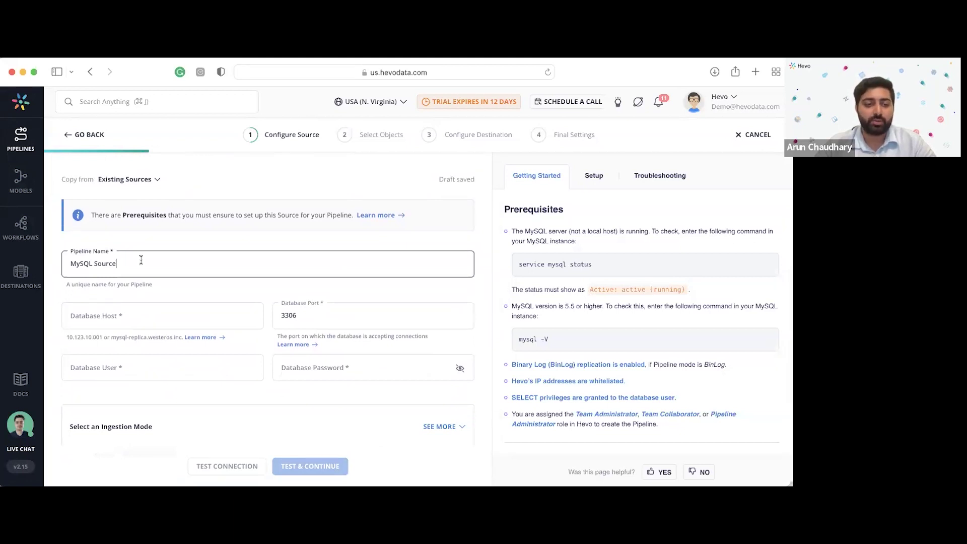
left_click_drag(130, 264, 49, 264)
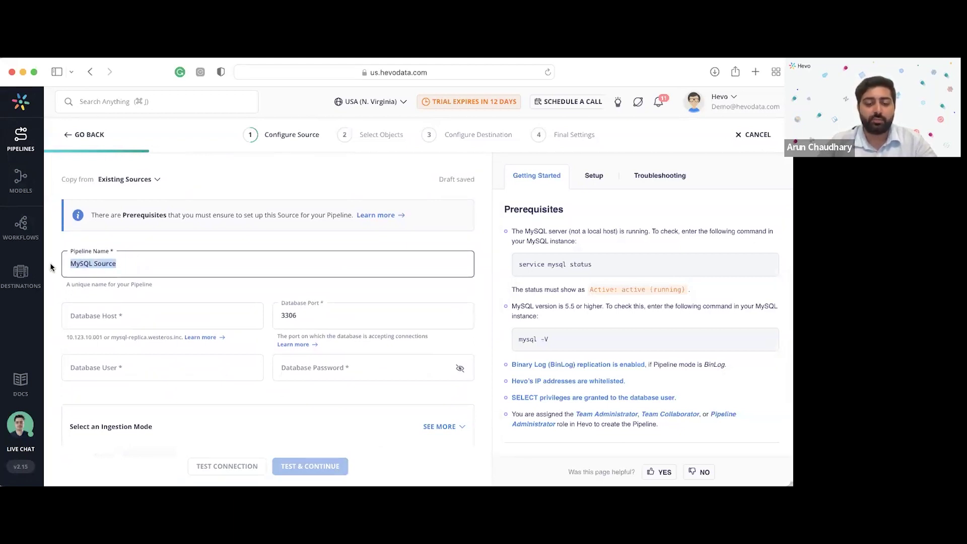
type("Demo_")
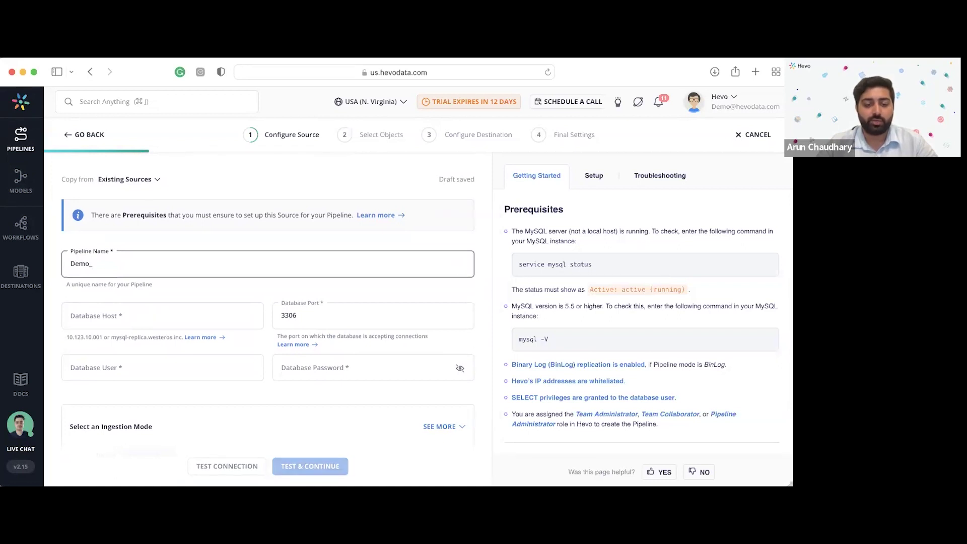
type("Webinar")
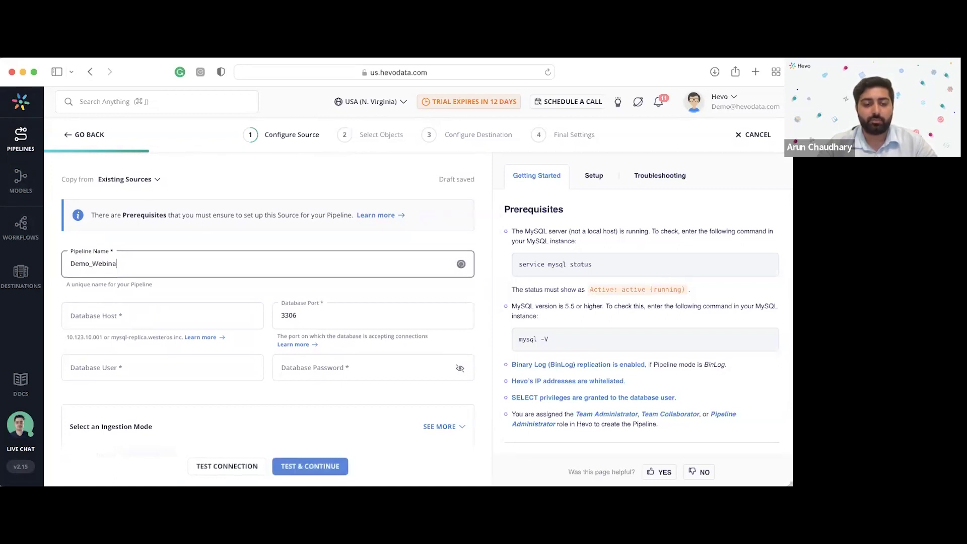
Copy the database connection details from the existing source Sample_Pipeline.
left_click(57, 280)
left_click(129, 181)
left_click(65, 263)
left_click(136, 180)
left_click(135, 225)
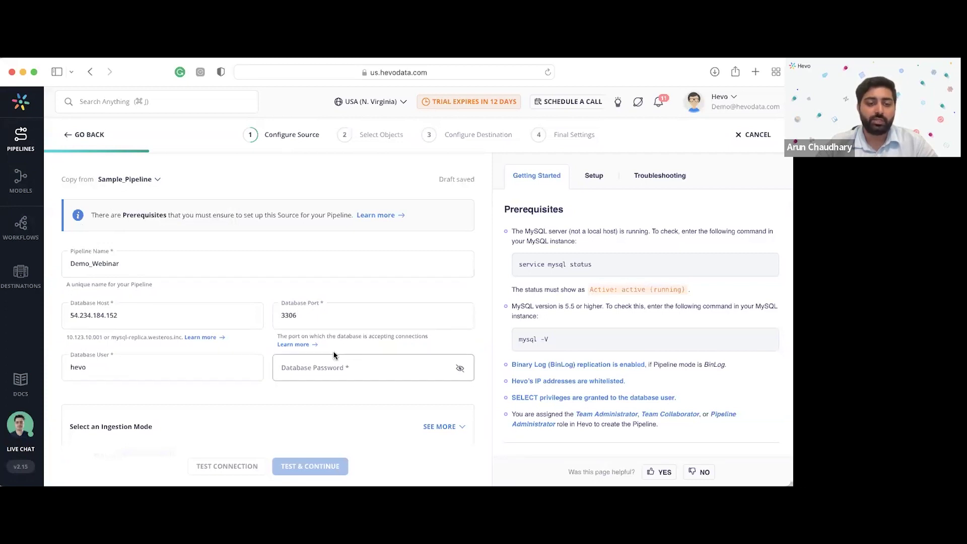
Enter the database password and test the connection to the MySQL source.
left_click(329, 366)
type("***")
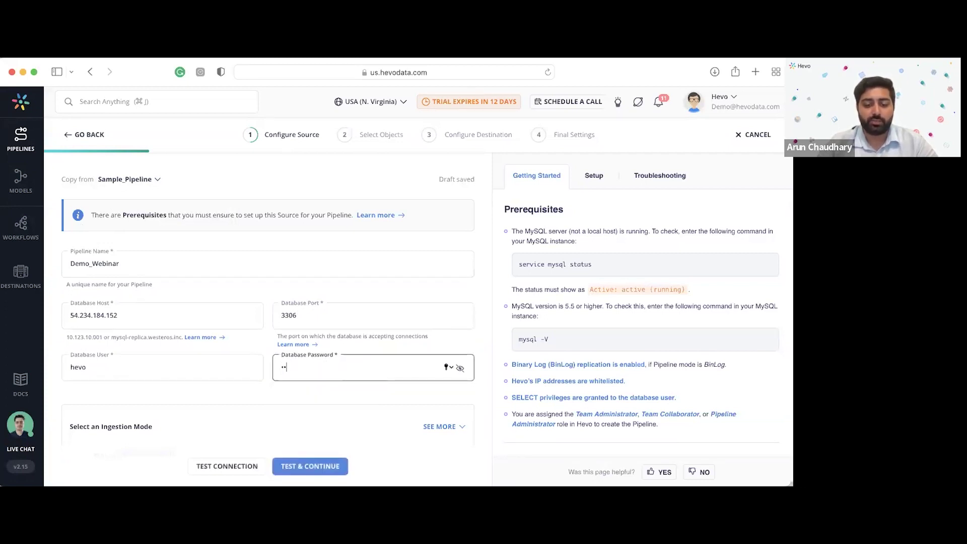
type("*****")
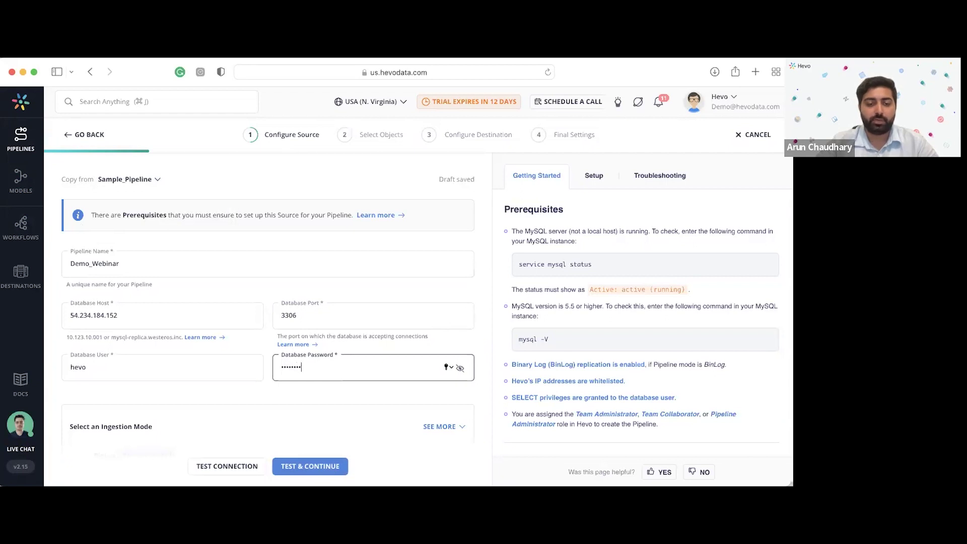
scroll(249, 292, "down", 2)
left_click(227, 466)
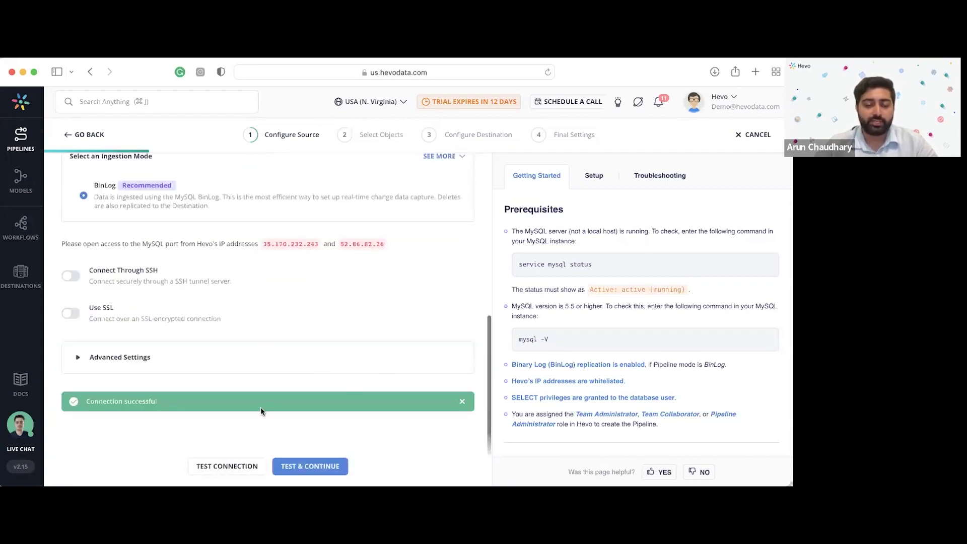
Expand the ingestion mode options and examine the descriptions of BinLog, Table and Custom SQL.
scroll(339, 404, "up", 5)
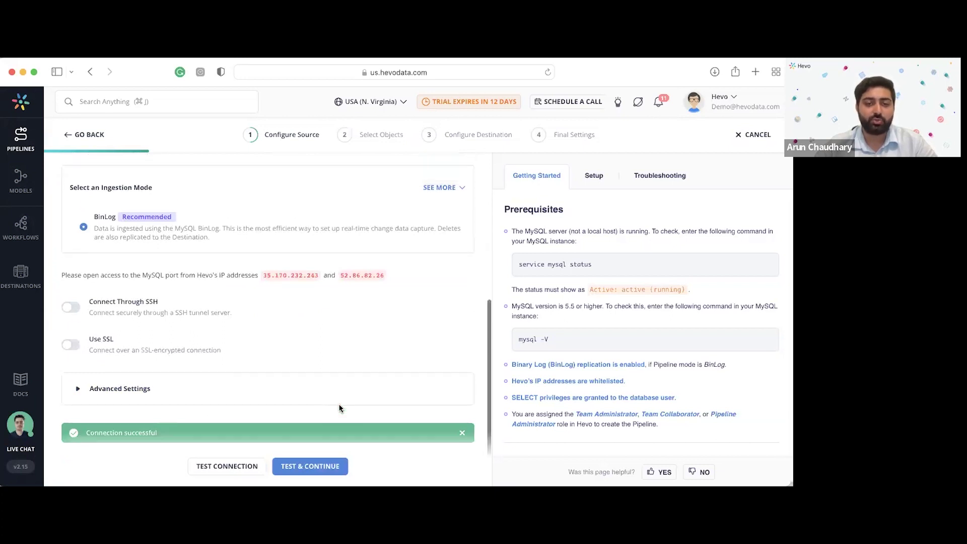
scroll(482, 283, "up", 2)
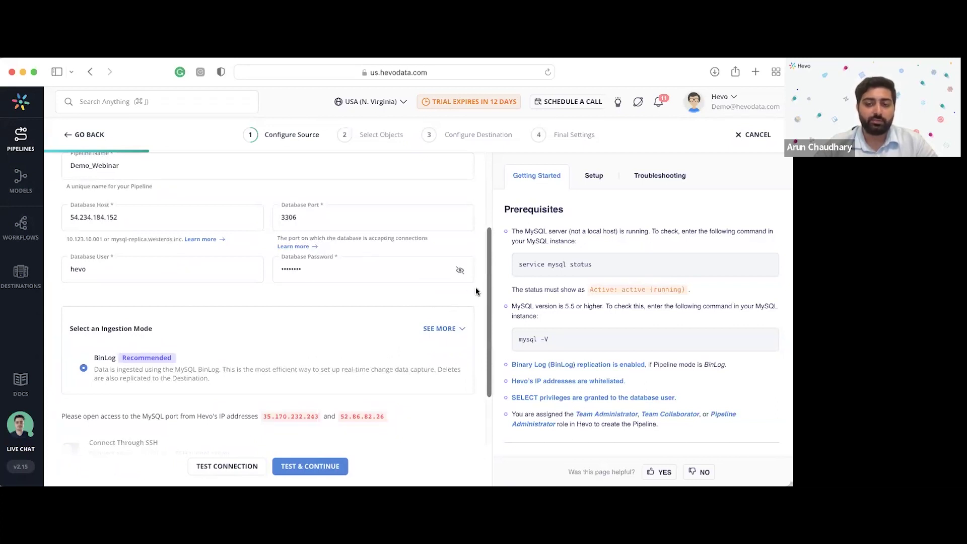
left_click(445, 328)
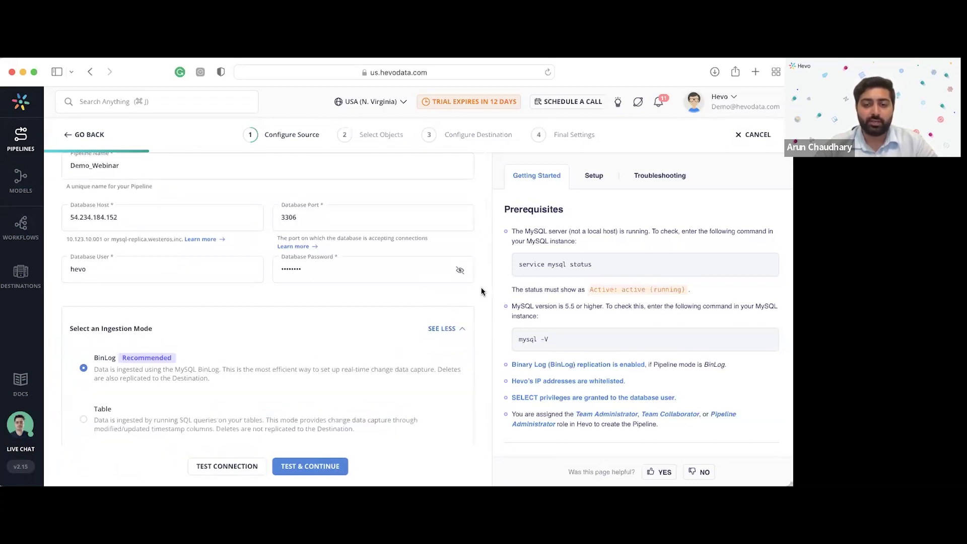
scroll(481, 287, "down", 2)
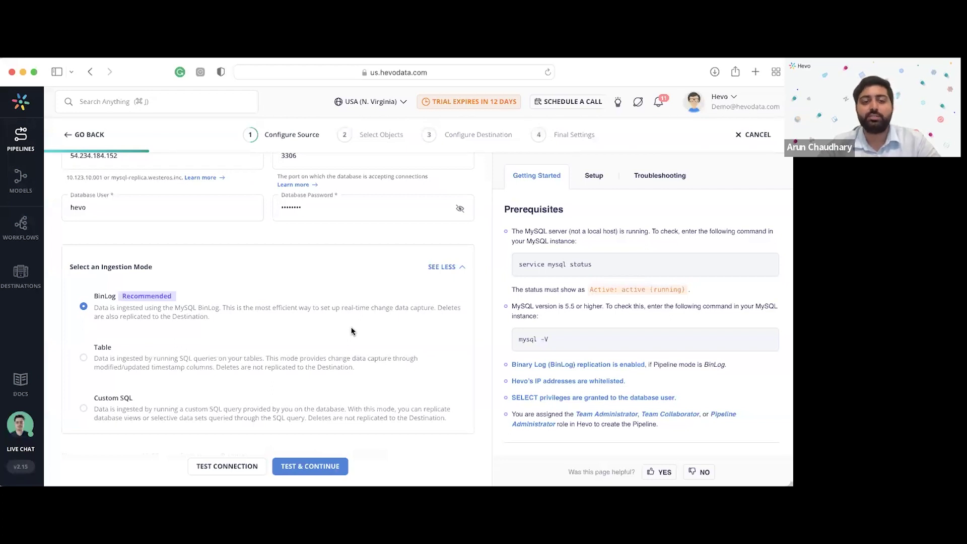
scroll(295, 329, "down", 1)
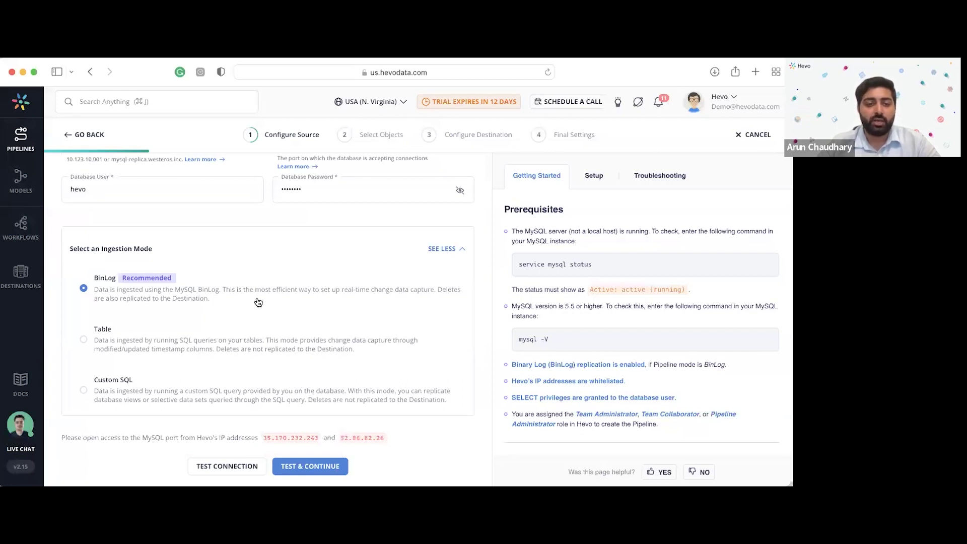
scroll(257, 302, "down", 1)
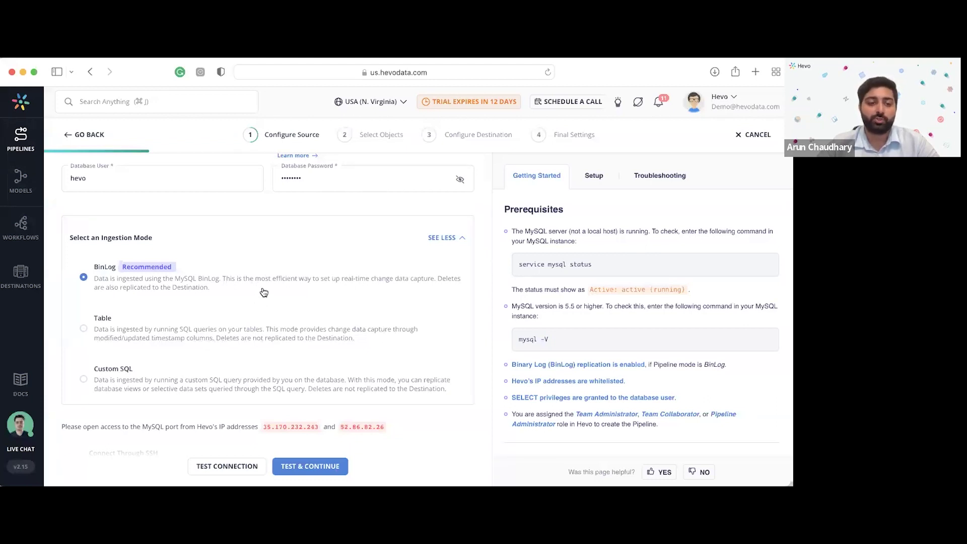
scroll(264, 293, "down", 1)
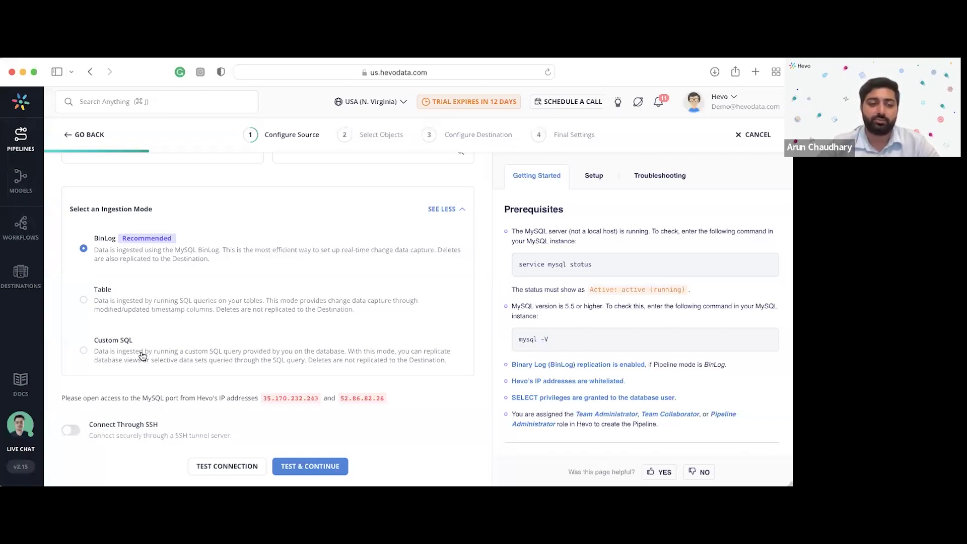
Enable Connect Through SSH to review its connection fields and public keys, and disable it again.
scroll(216, 270, "down", 5)
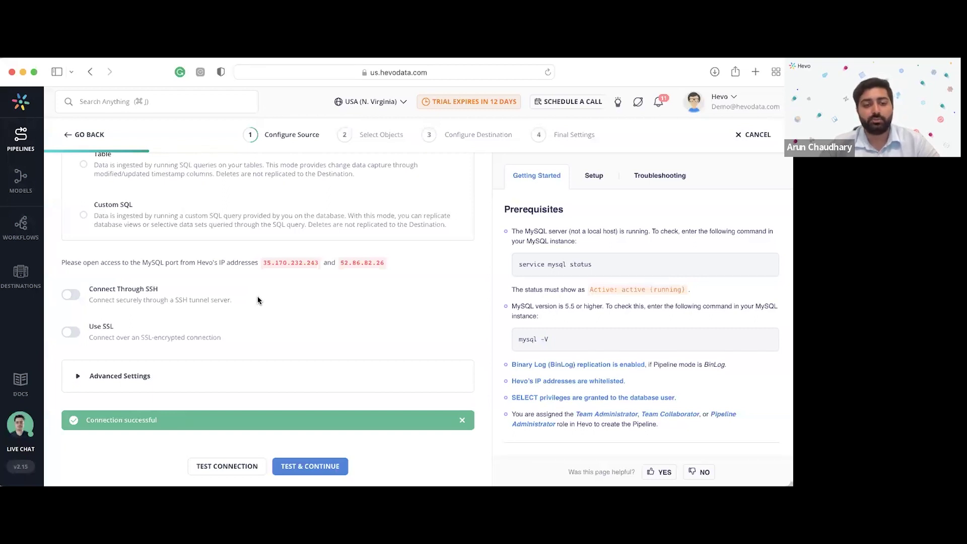
left_click(73, 296)
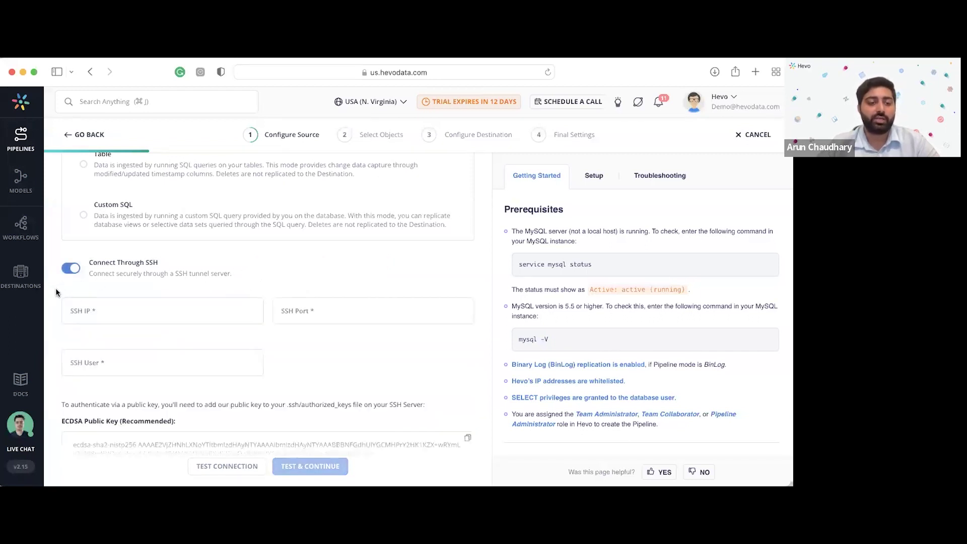
scroll(57, 289, "down", 3)
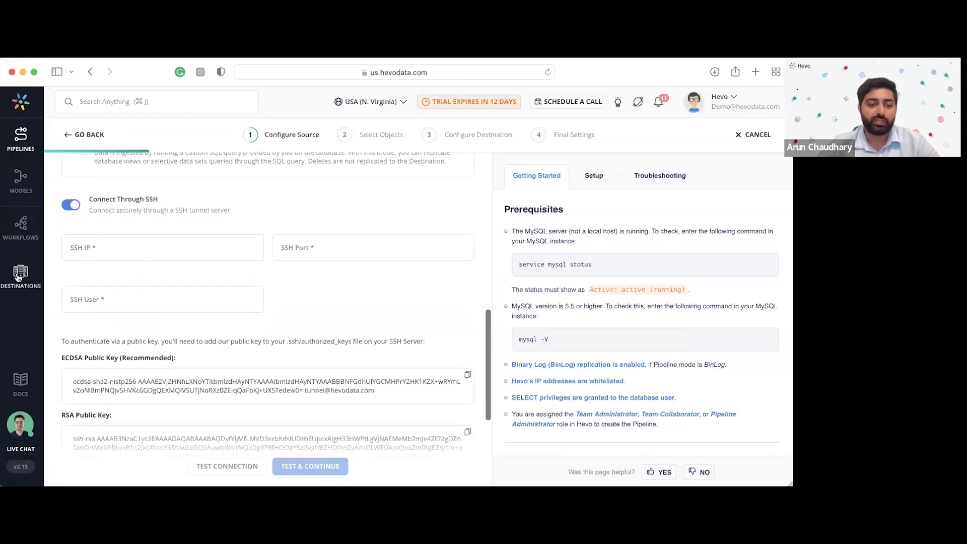
scroll(53, 283, "down", 2)
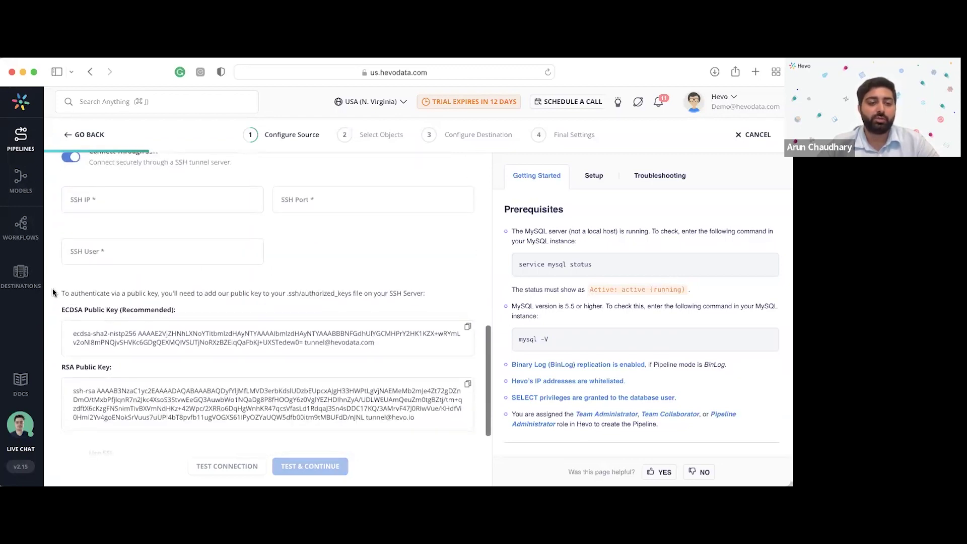
scroll(53, 290, "up", 3)
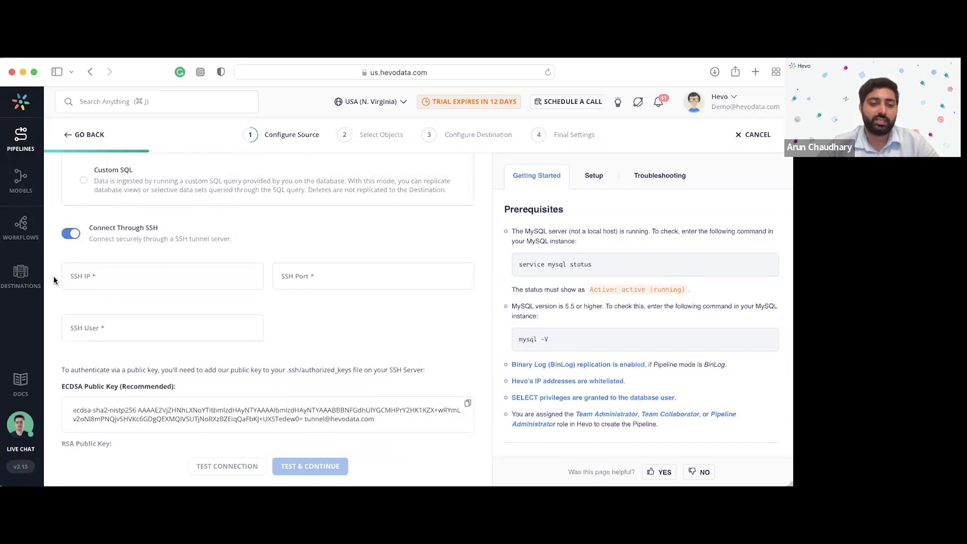
left_click(67, 236)
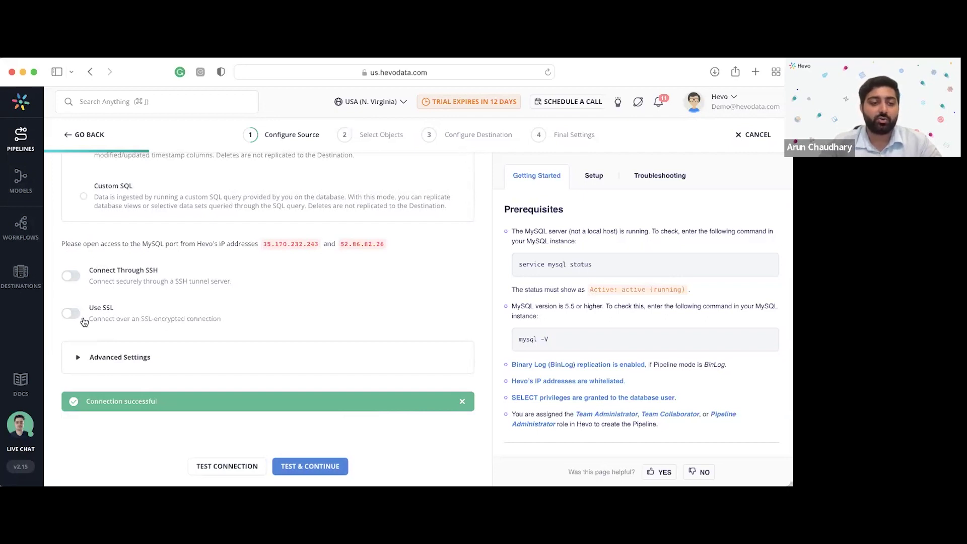
Enable Use SSL to review its CA file, client certificate and client key fields, and disable it again.
left_click(70, 312)
scroll(55, 304, "down", 2)
scroll(55, 305, "down", 1)
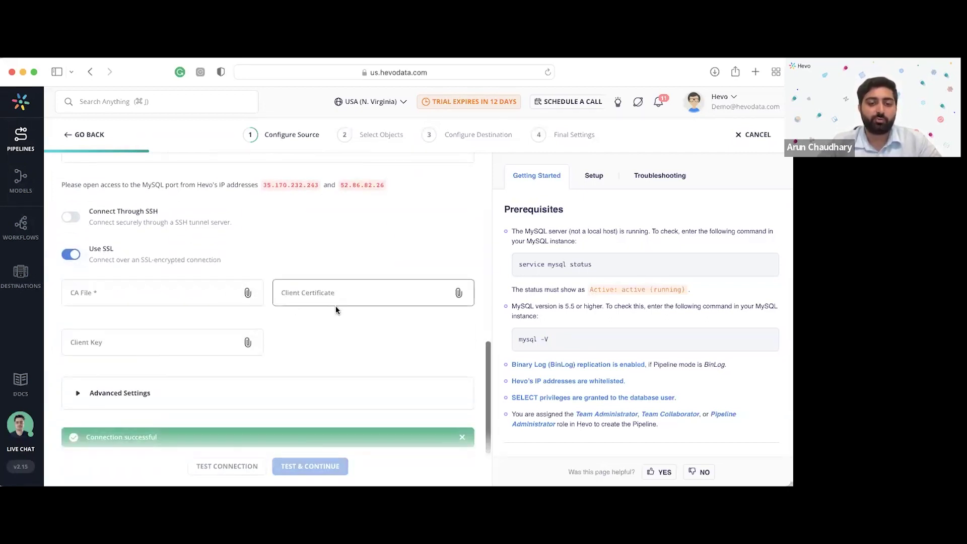
left_click(71, 255)
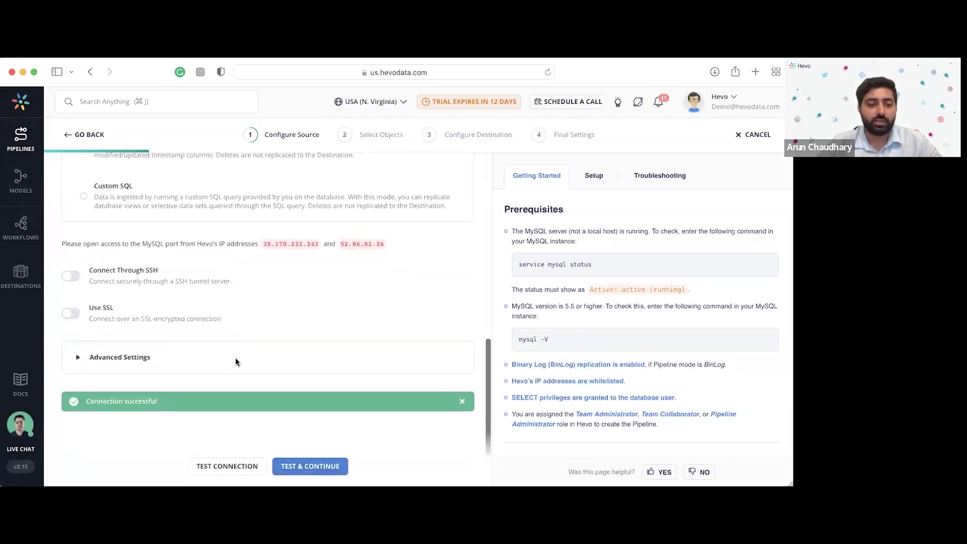
Test the source and continue, then select only classicmodels.offices, classicmodels.orderdetails and classicmodels.orders for replication and confirm the selection.
left_click(315, 466)
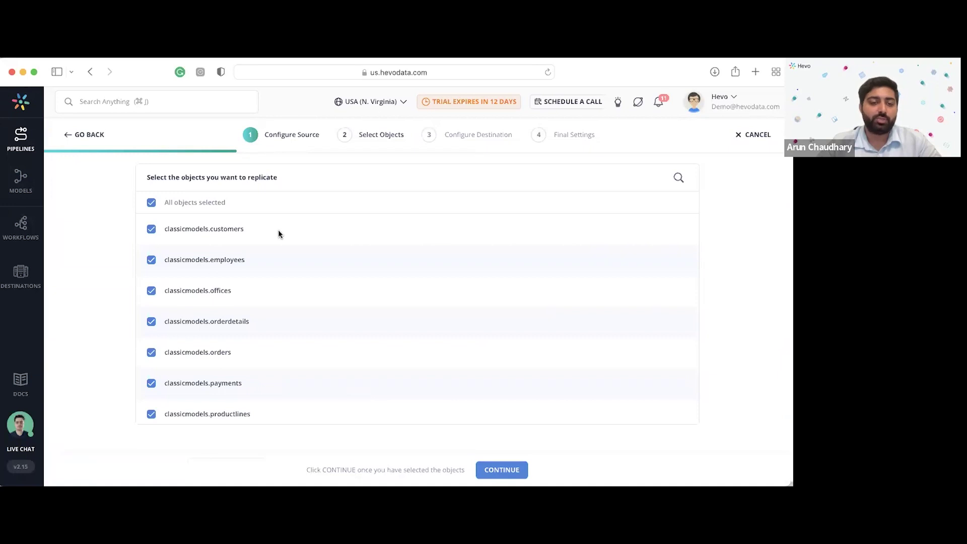
scroll(305, 257, "down", 2)
scroll(305, 258, "up", 2)
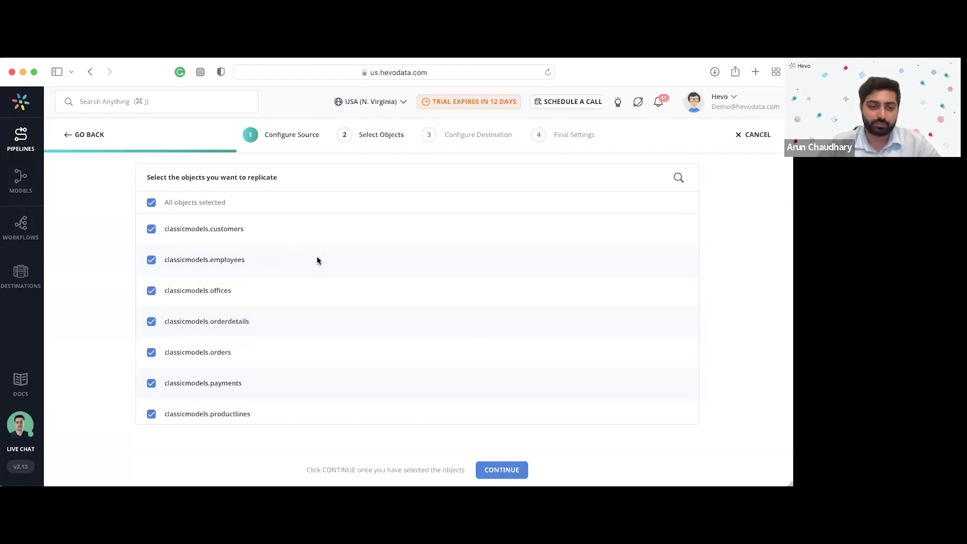
left_click(151, 203)
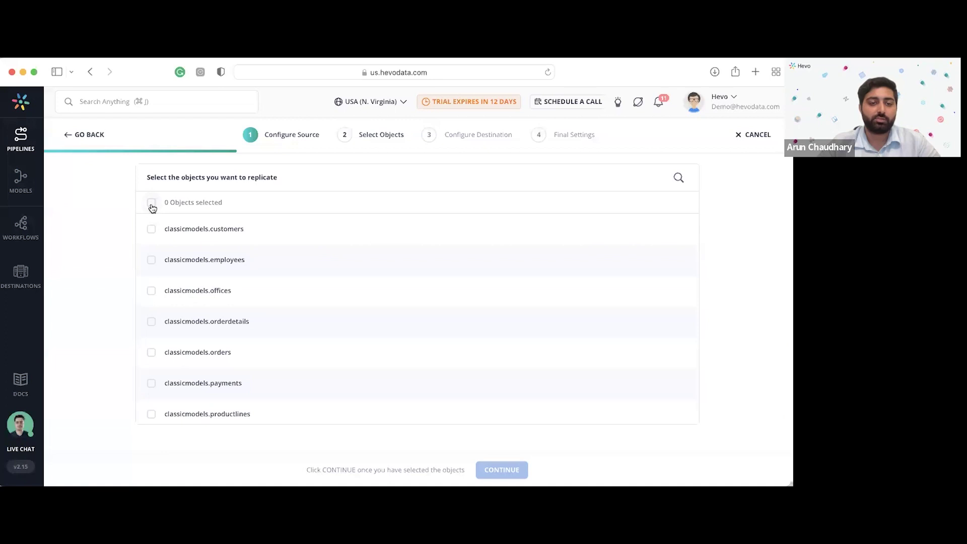
left_click(151, 291)
left_click(151, 323)
left_click(151, 353)
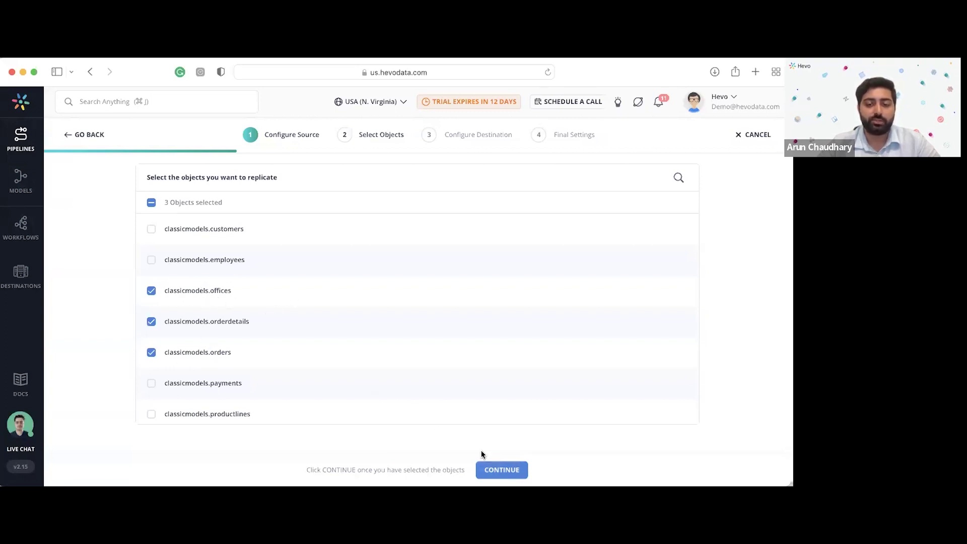
left_click(501, 470)
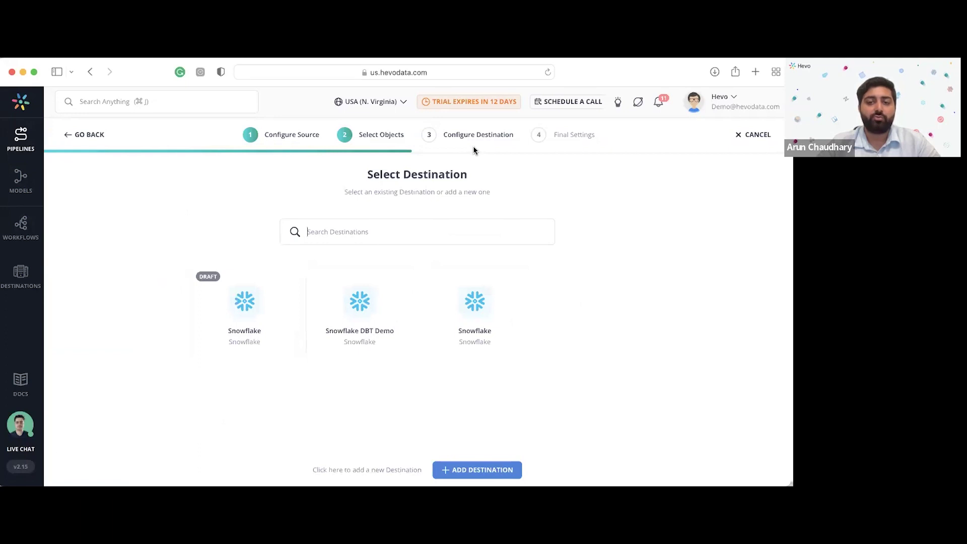
Add a new Snowflake destination and copy its connection settings from the existing destination named Snowflake.
left_click(467, 468)
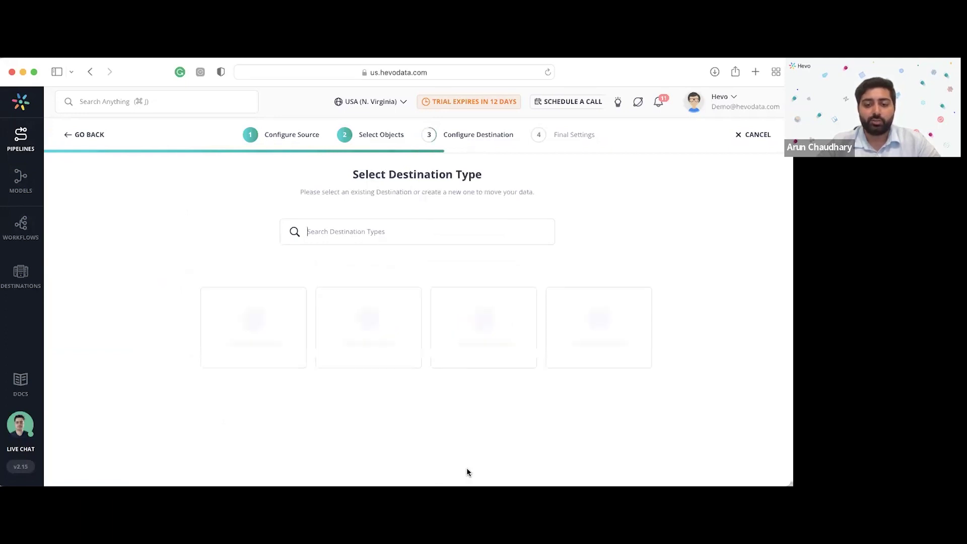
scroll(670, 260, "down", 2)
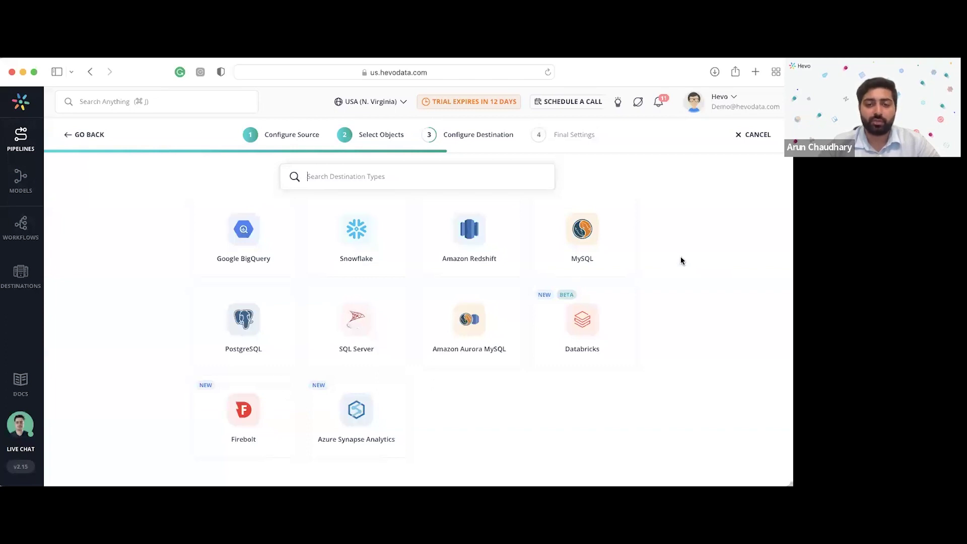
left_click(357, 241)
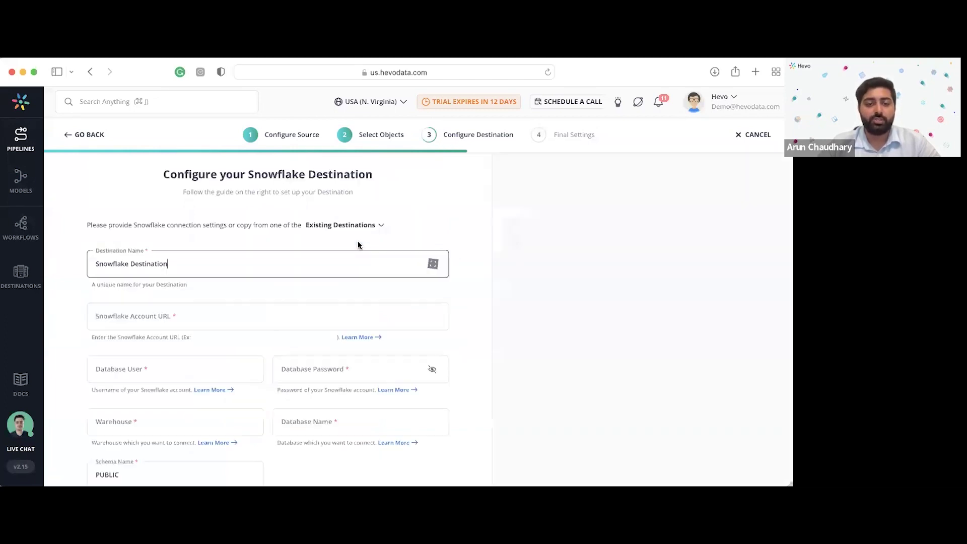
scroll(403, 217, "down", 1)
left_click(342, 201)
left_click(349, 245)
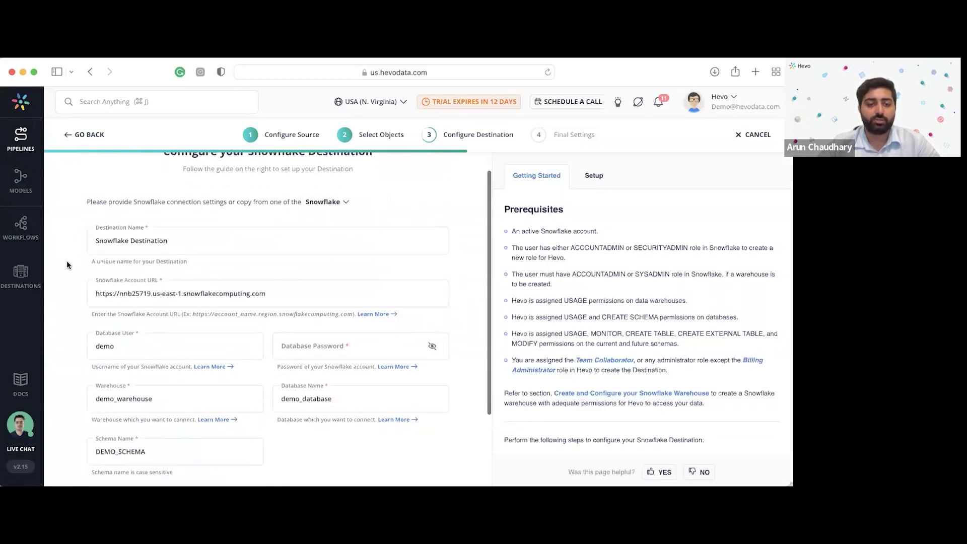
Enter the database password for the Snowflake destination and test the connection.
scroll(66, 262, "down", 1)
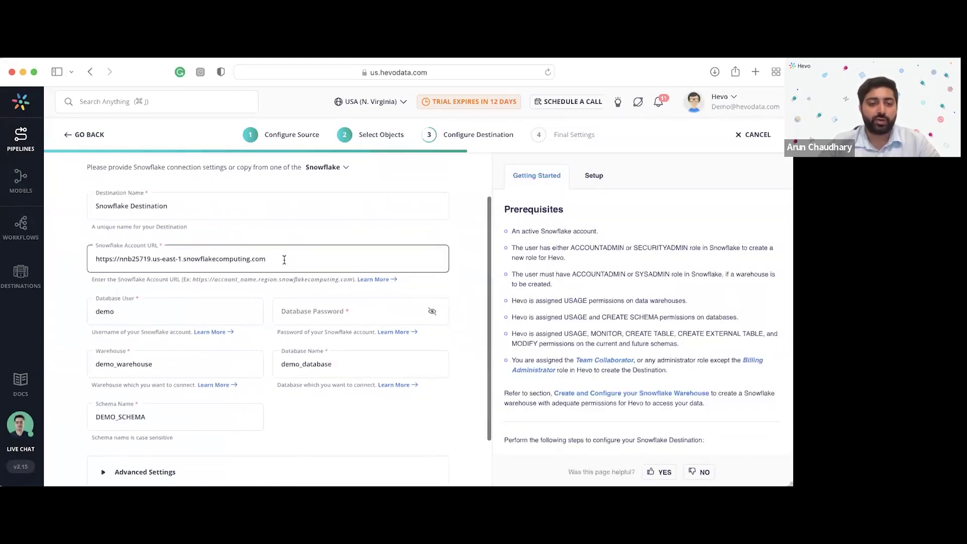
left_click(319, 315)
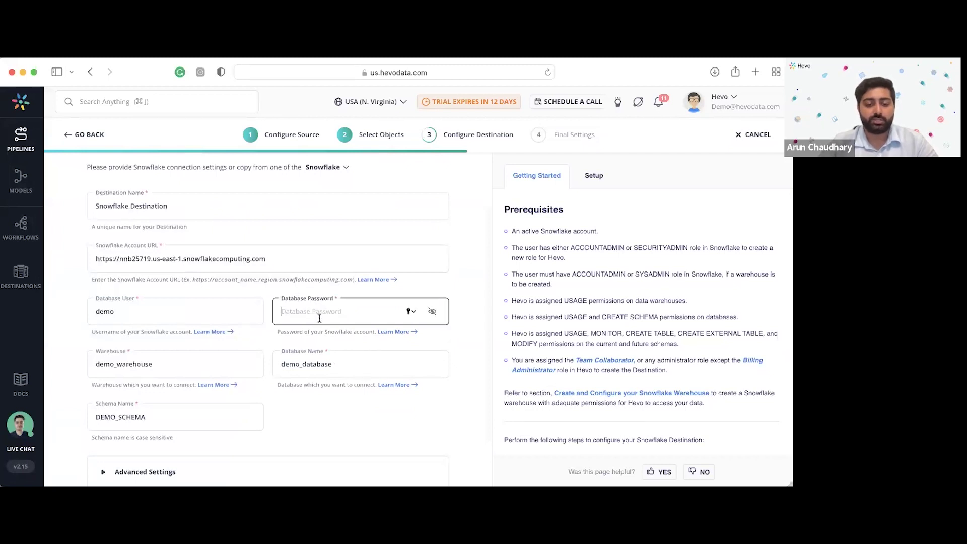
type("••••••••")
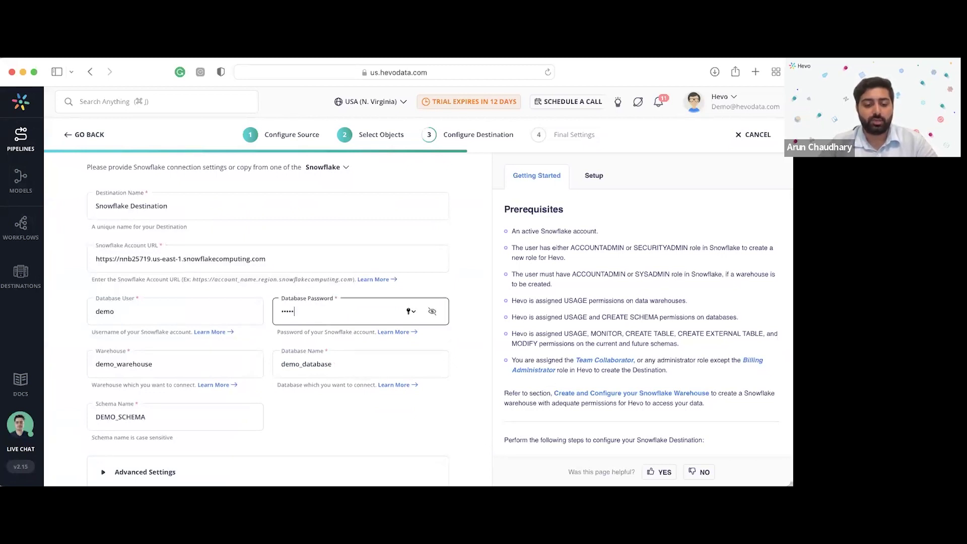
key("super+a")
type("••••••")
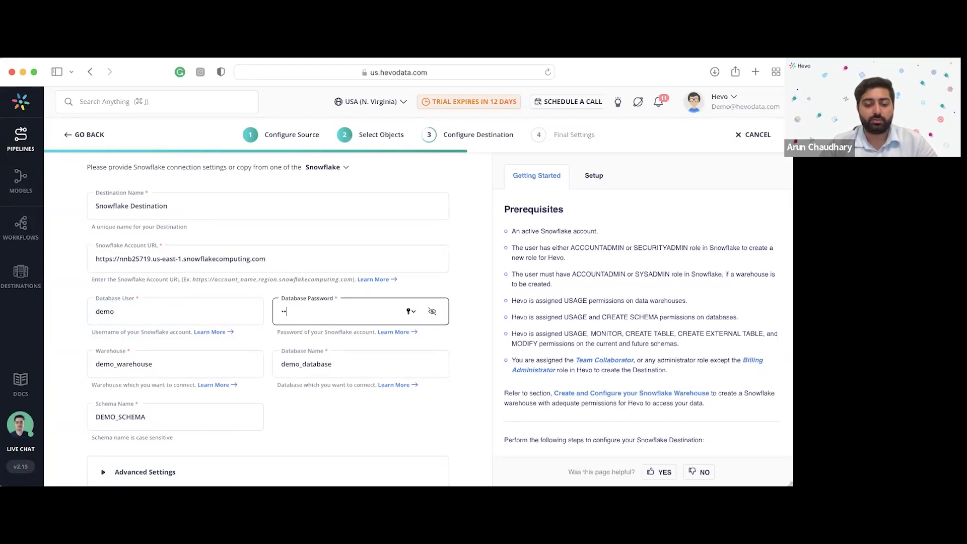
type("••")
left_click(464, 283)
scroll(464, 283, "down", 3)
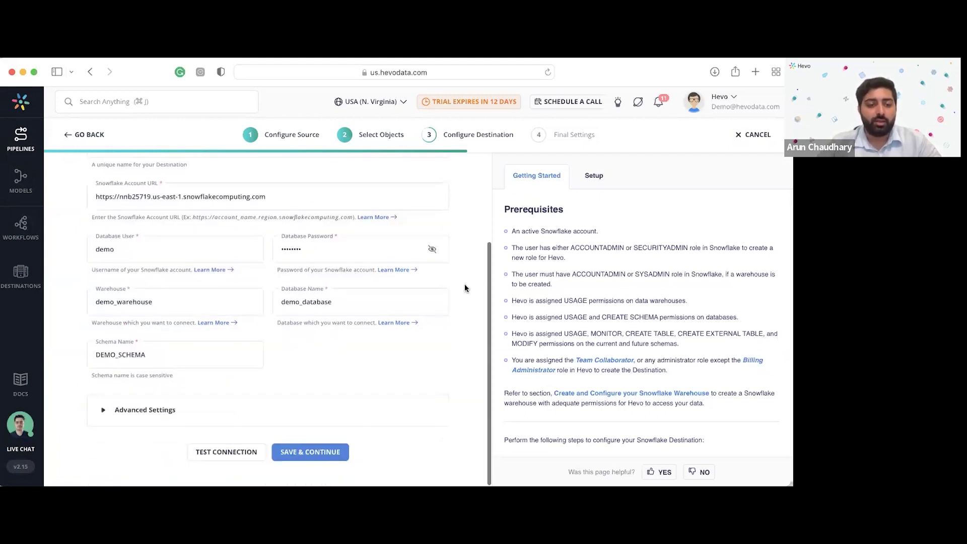
left_click(227, 453)
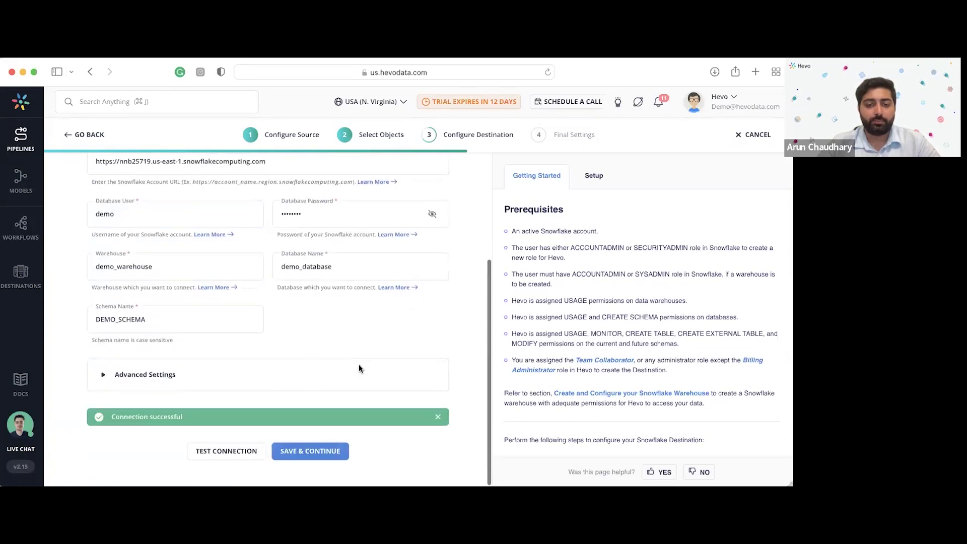
Save the Snowflake destination and finish the pipeline setup with no destination table prefix and Auto Mapping enabled.
left_click(309, 453)
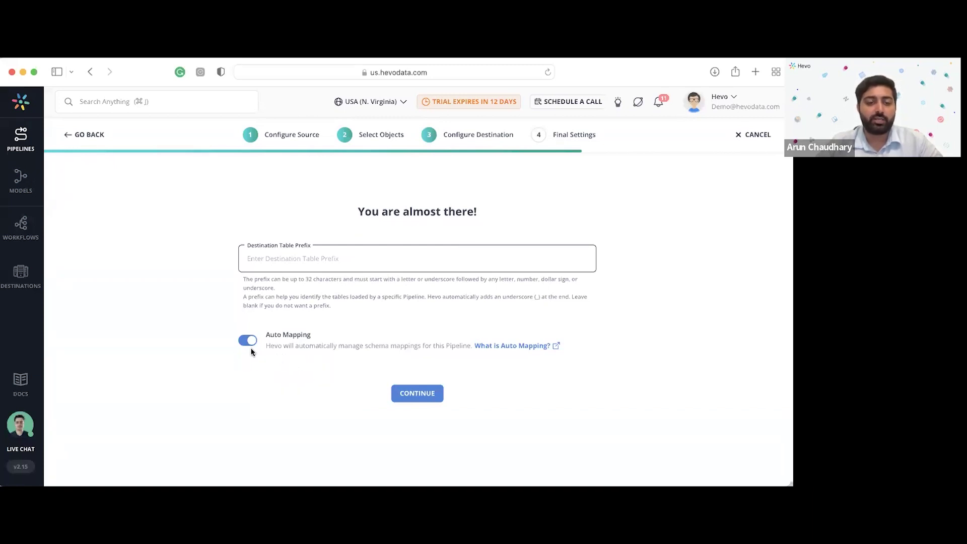
left_click(419, 395)
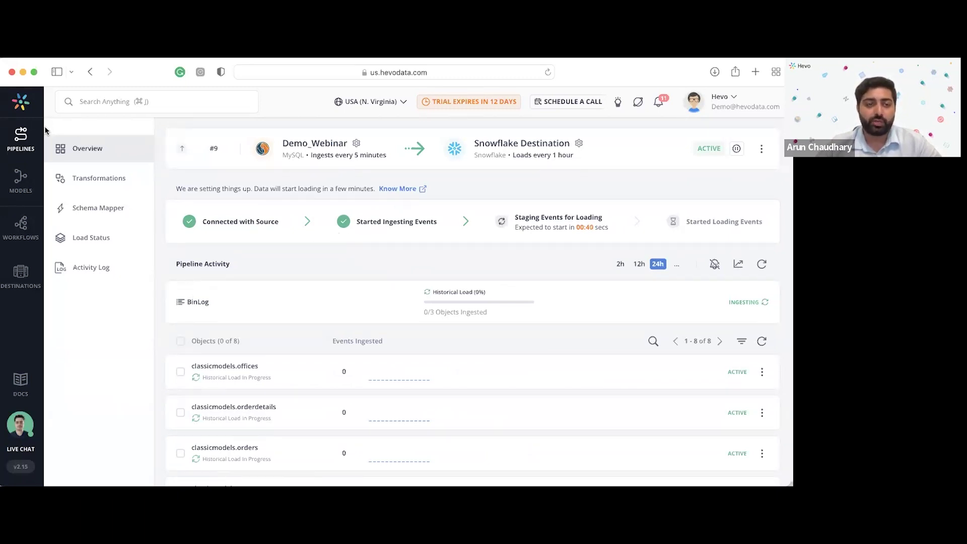
Open the pipeline Sample_Pipeline and examine its destination, ingestion frequency and load frequency.
left_click(20, 148)
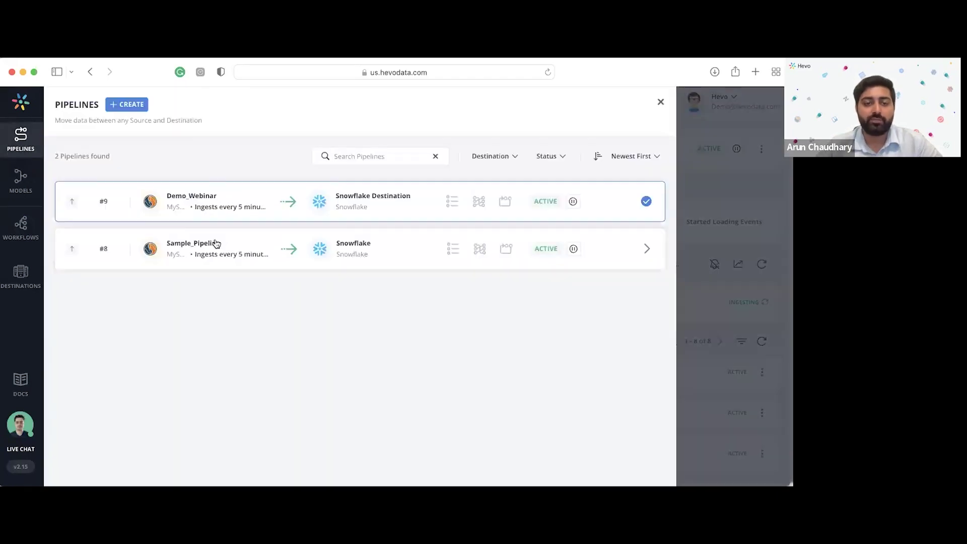
left_click(218, 250)
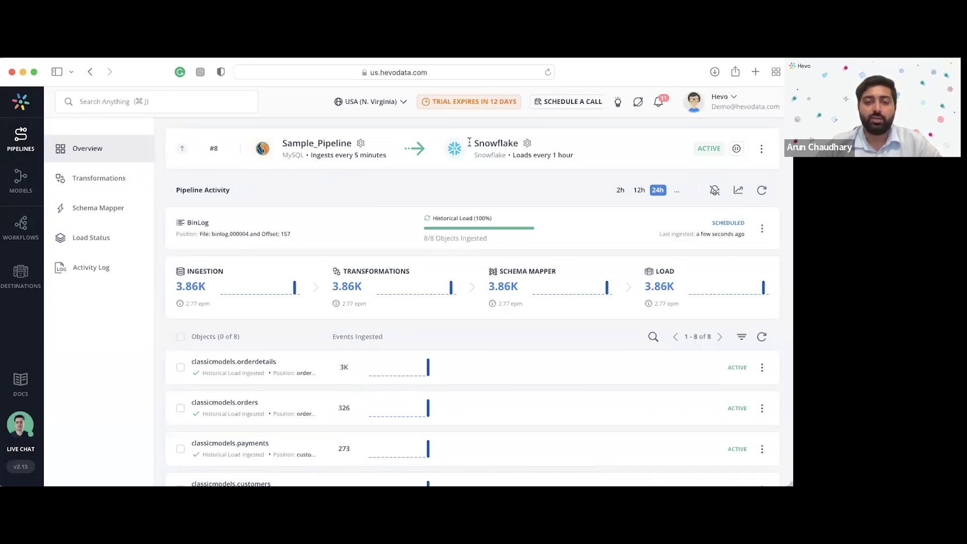
left_click_drag(477, 144, 519, 145)
left_click(402, 187)
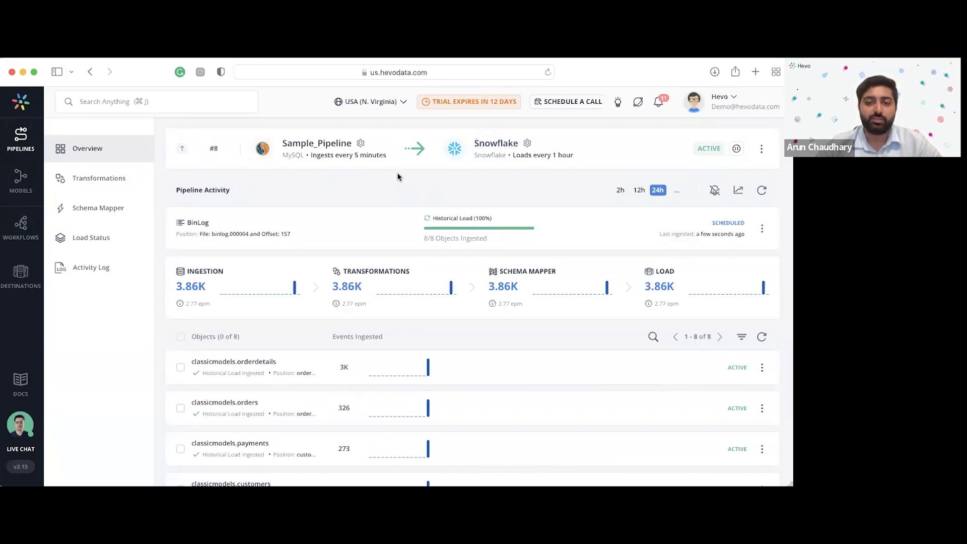
left_click_drag(386, 157, 310, 156)
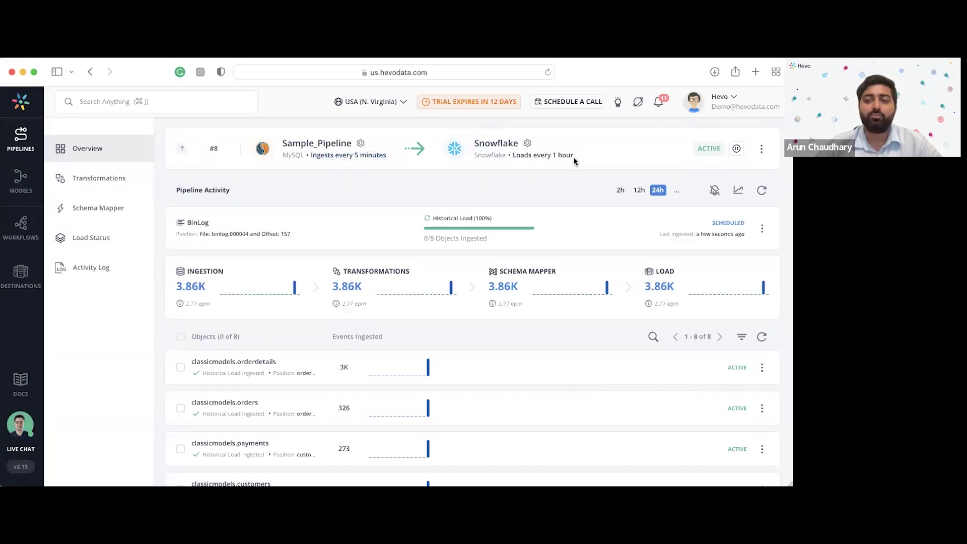
left_click_drag(573, 155, 510, 157)
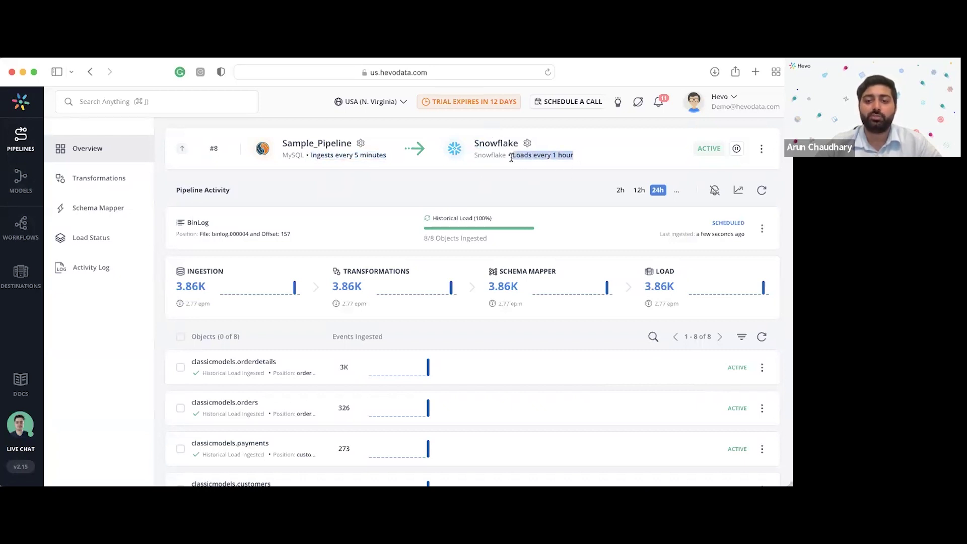
left_click(470, 185)
Examine the BinLog position and the historical load progress in the activity overview of Sample_Pipeline.
scroll(337, 204, "down", 1)
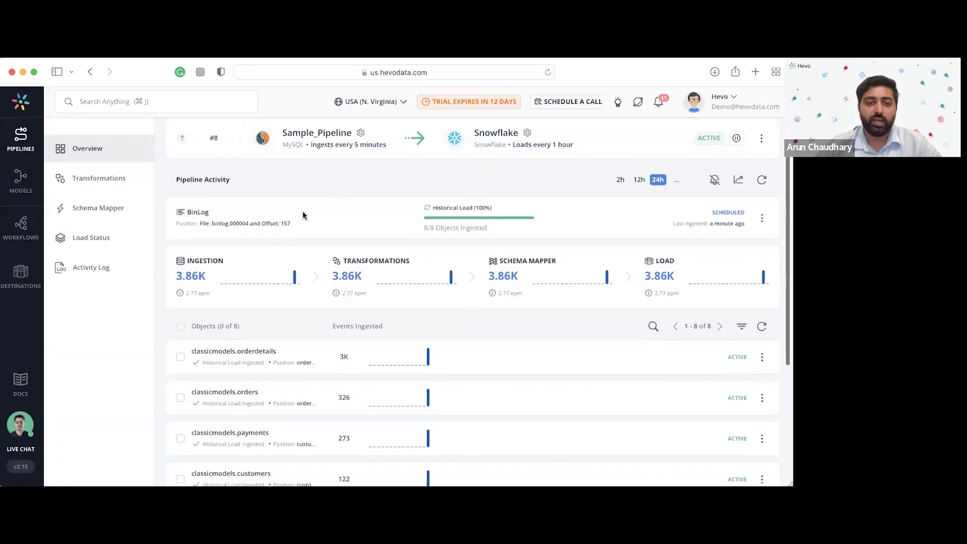
left_click_drag(305, 227, 175, 210)
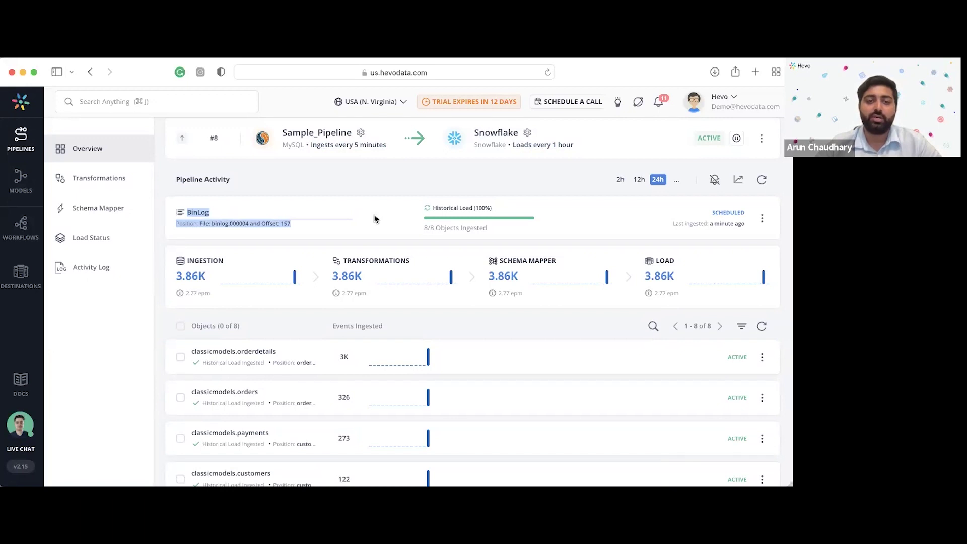
left_click(340, 218)
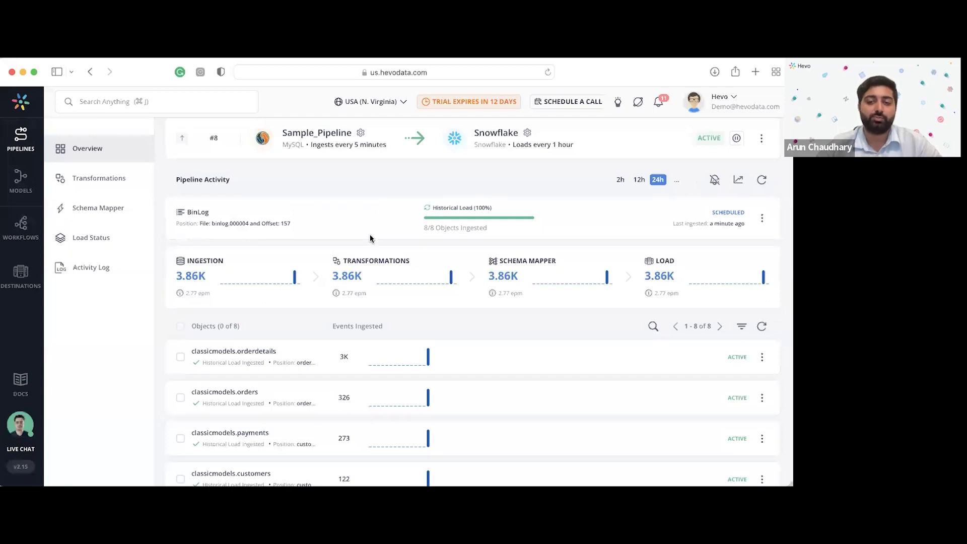
scroll(378, 246, "down", 1)
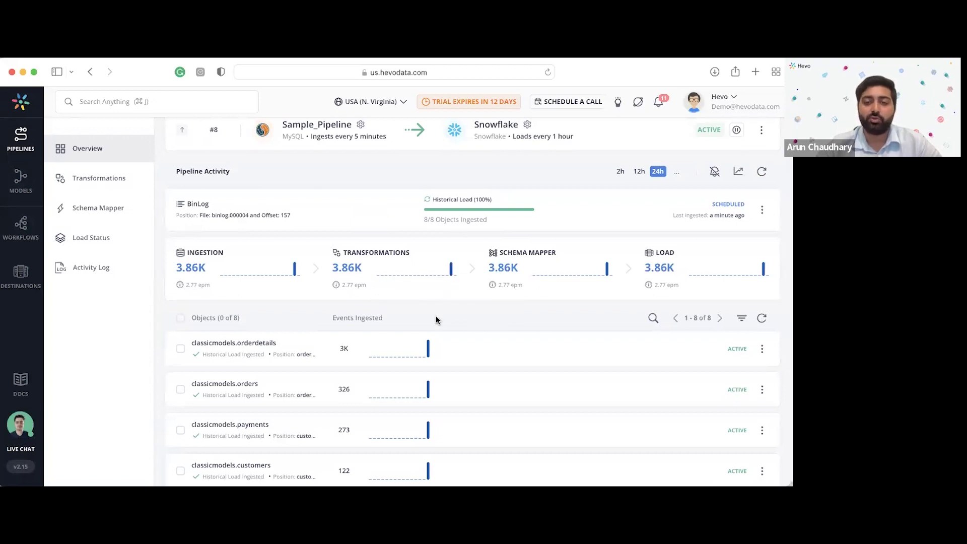
left_click_drag(489, 199, 419, 197)
left_click(450, 305)
Review the ingestion, transformation, schema mapper and load figures, and check the status of each ingested object.
scroll(450, 306, "down", 1)
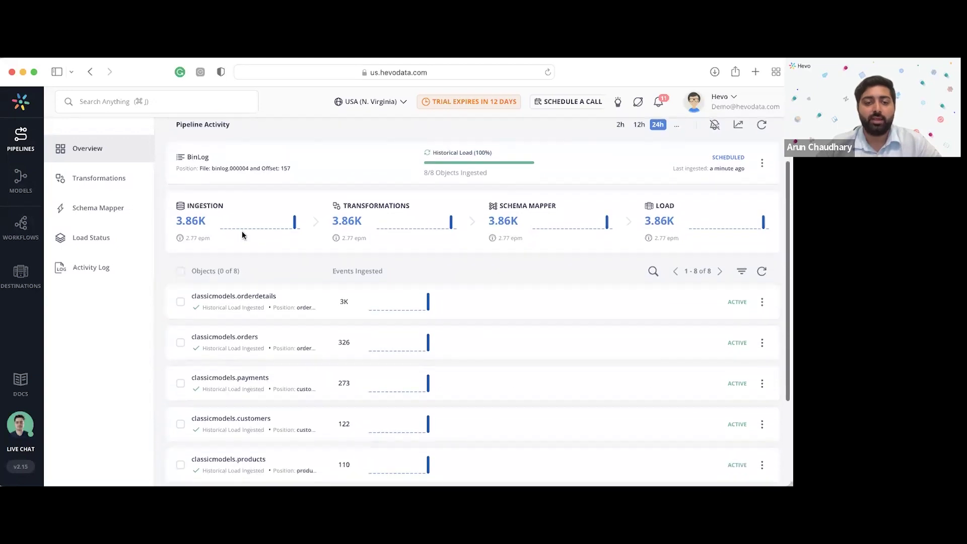
mouse_move(498, 229)
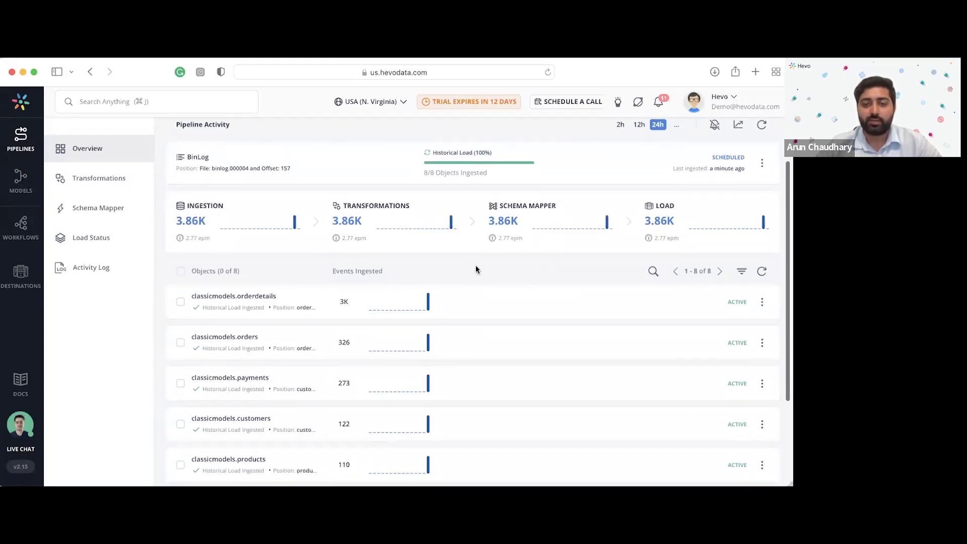
scroll(450, 278, "down", 2)
scroll(458, 262, "down", 1)
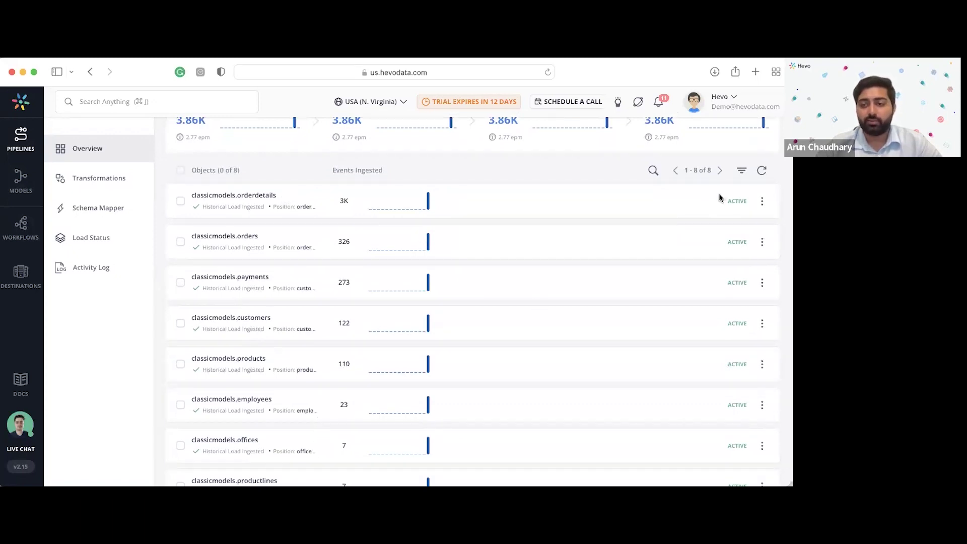
left_click_drag(721, 197, 748, 201)
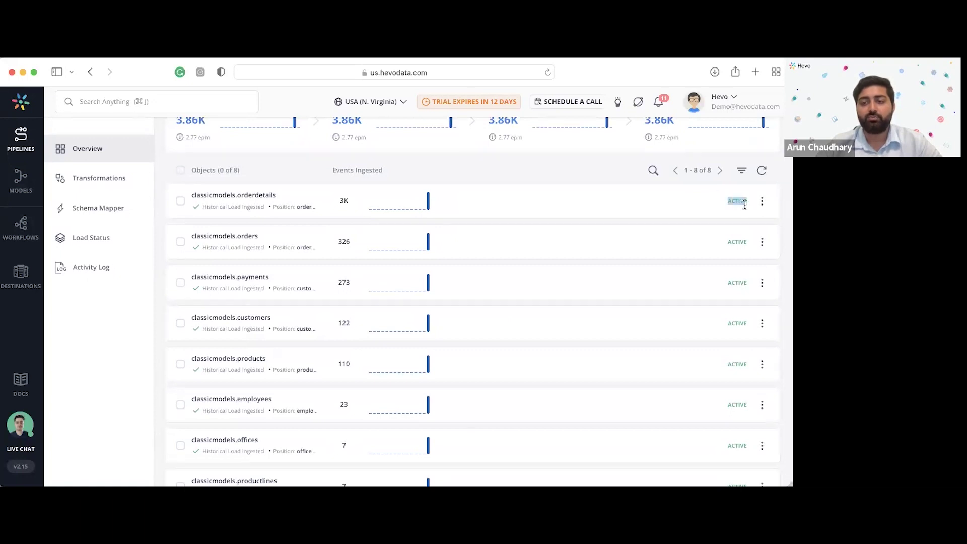
left_click(681, 229)
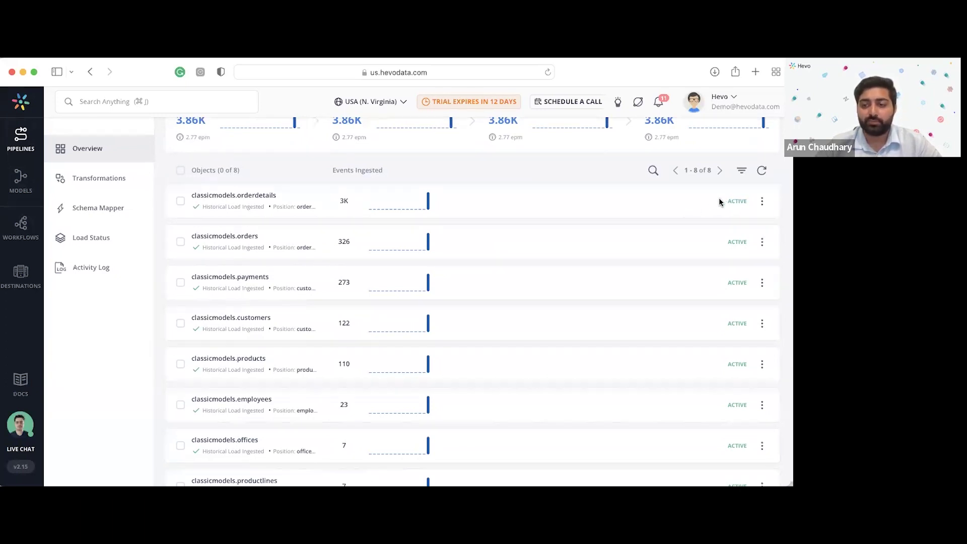
scroll(723, 200, "down", 2)
scroll(622, 279, "up", 3)
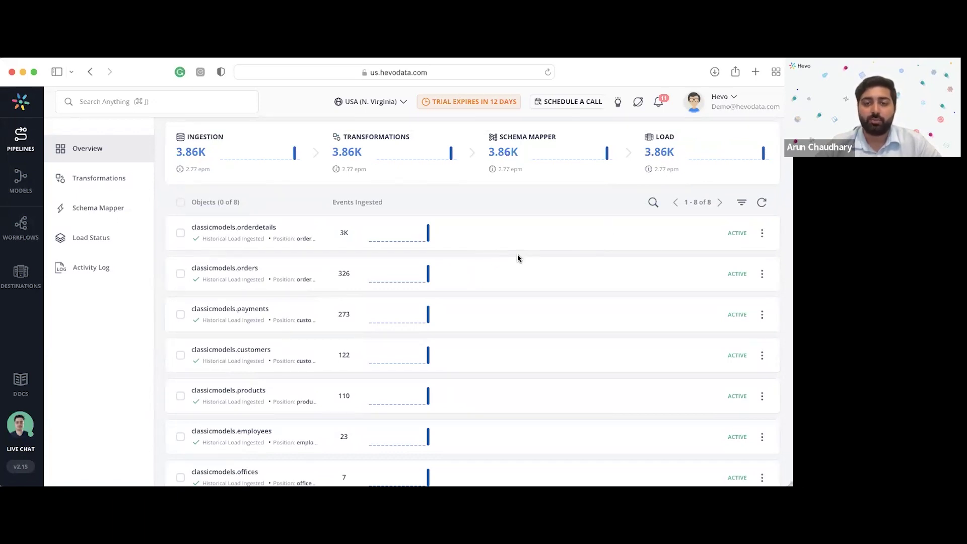
Inspect the billable and non-billable event breakdown for classicmodels.products and return to the pipeline activity summary.
scroll(518, 258, "down", 1)
scroll(517, 257, "down", 2)
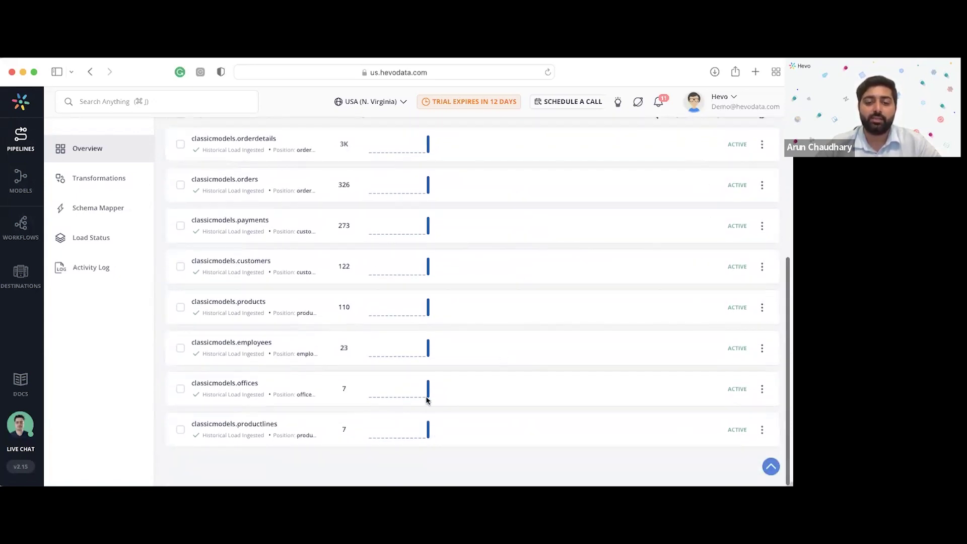
mouse_move(427, 309)
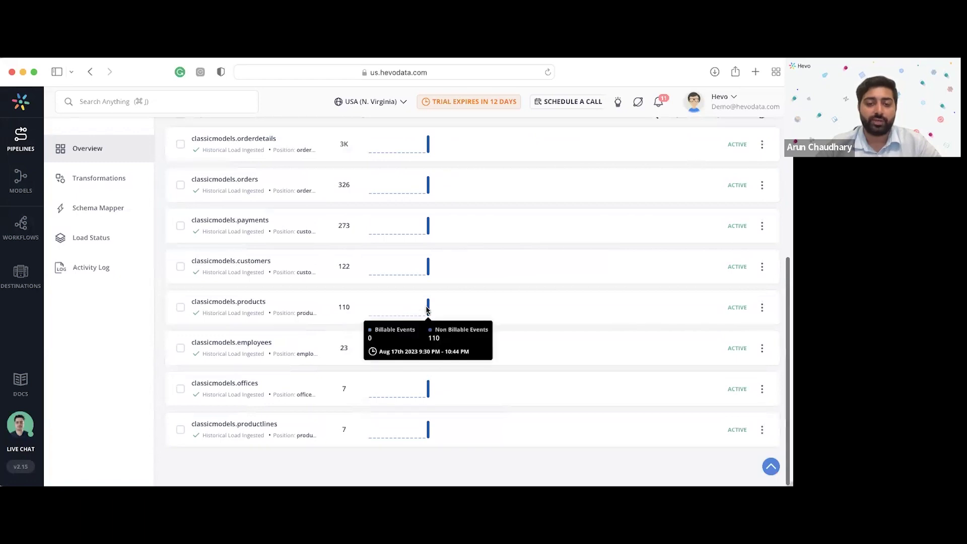
scroll(432, 308, "up", 4)
scroll(436, 308, "up", 3)
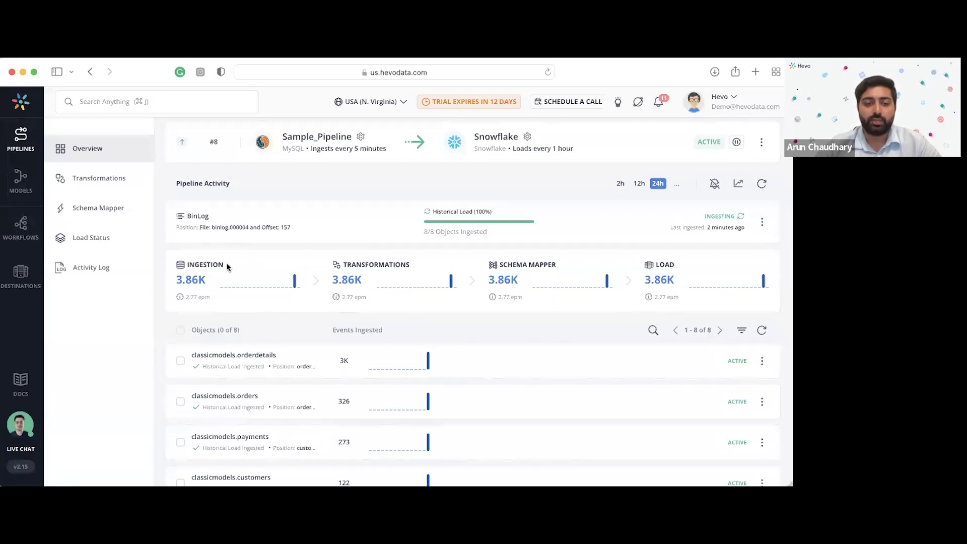
Examine the ingestion, transformations, schema mapper and load stages in the activity summary, including the billable event breakdown for load.
mouse_move(232, 281)
left_click_drag(226, 264, 184, 264)
left_click_drag(414, 265, 341, 264)
left_click_drag(557, 265, 500, 264)
left_click_drag(678, 267, 656, 265)
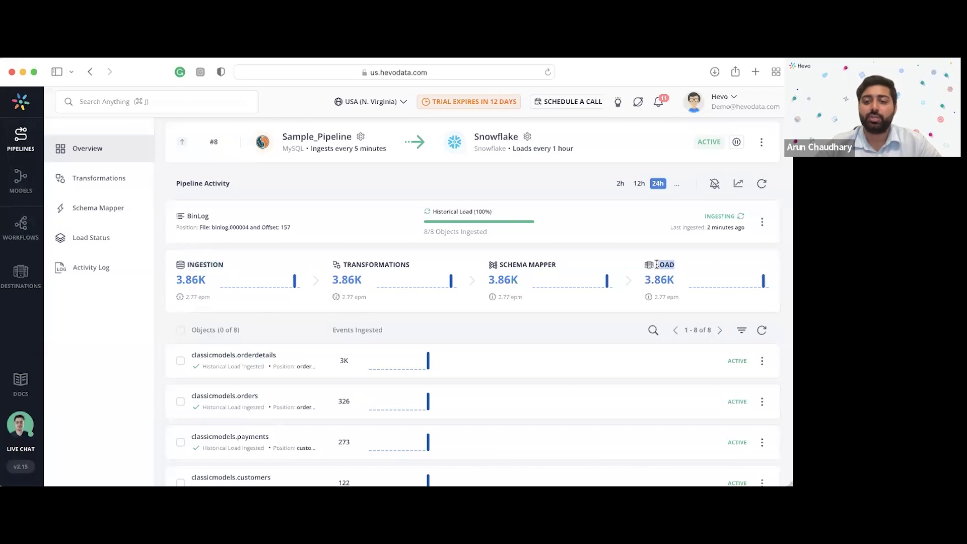
left_click(451, 331)
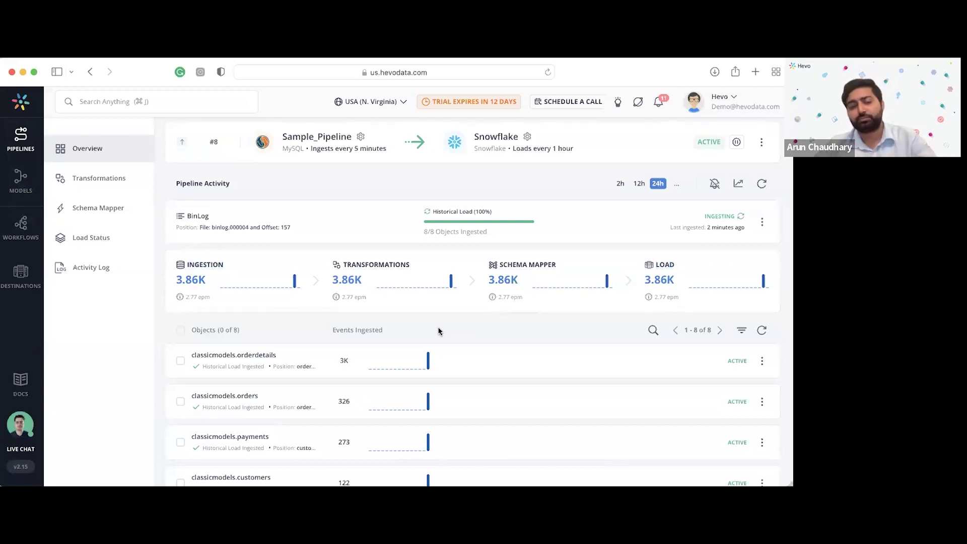
left_click_drag(225, 265, 185, 265)
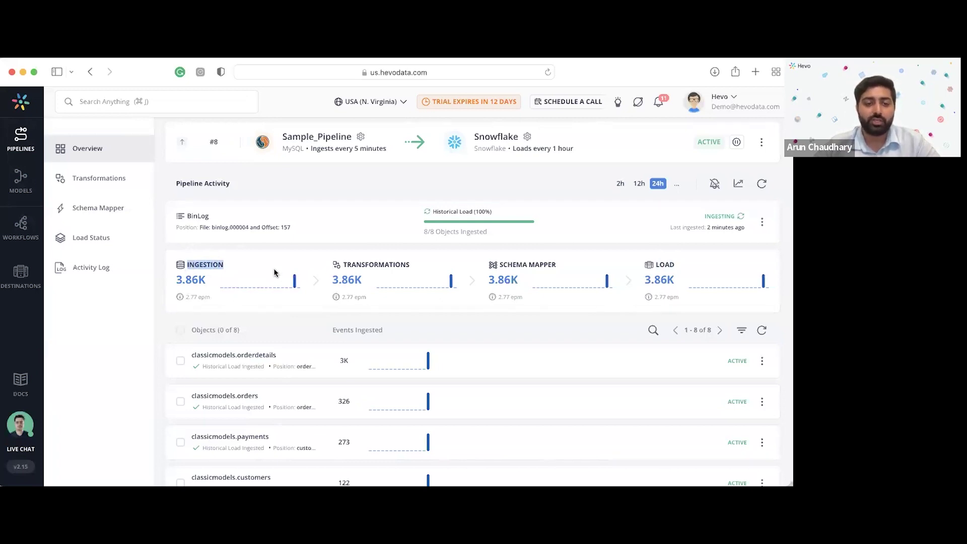
left_click(398, 298)
left_click_drag(412, 265, 343, 266)
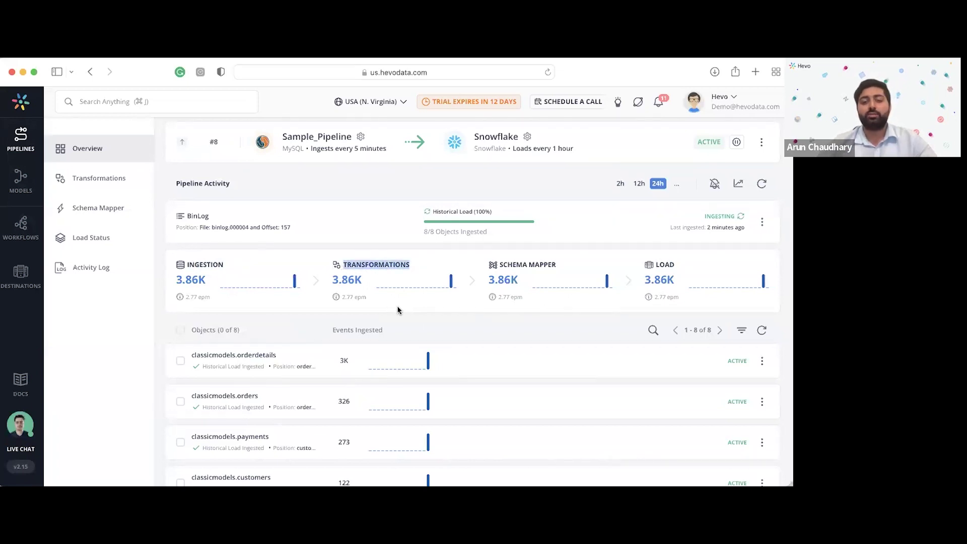
mouse_move(661, 276)
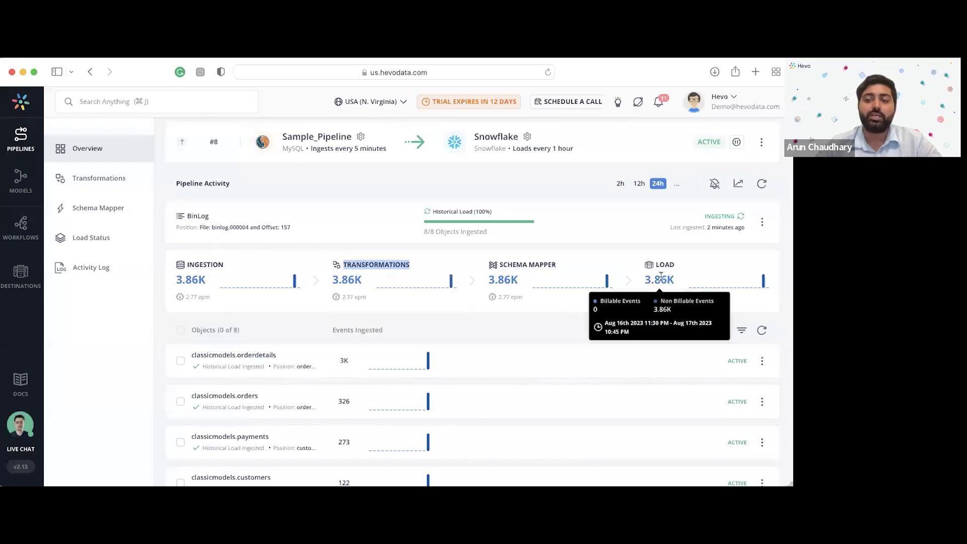
left_click(413, 308)
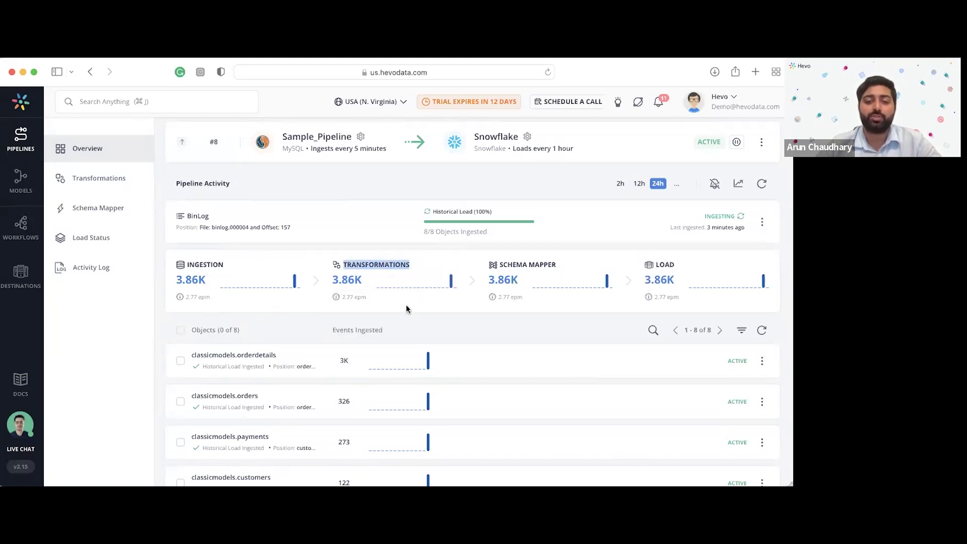
Open the transformations of Sample_Pipeline and read through the default Python transform code template.
left_click(101, 180)
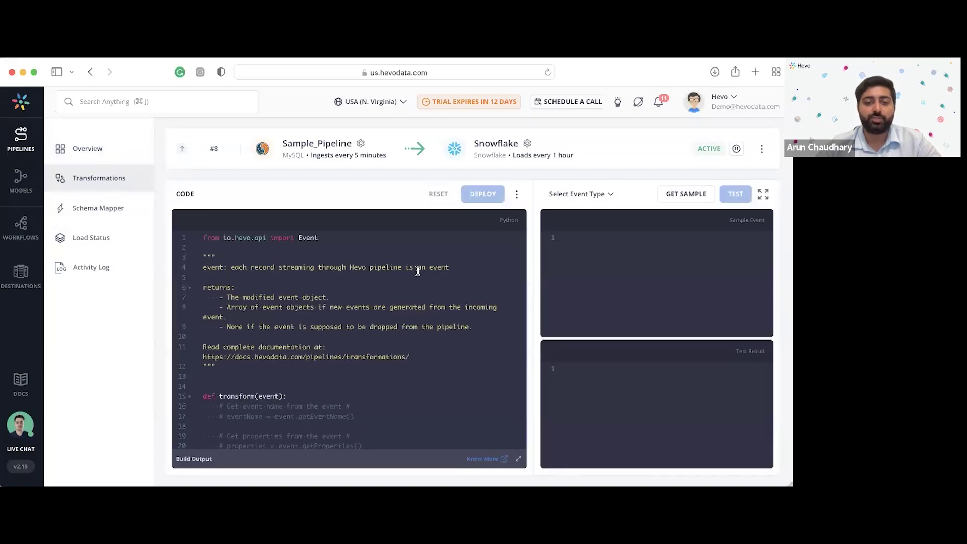
scroll(417, 301, "down", 5)
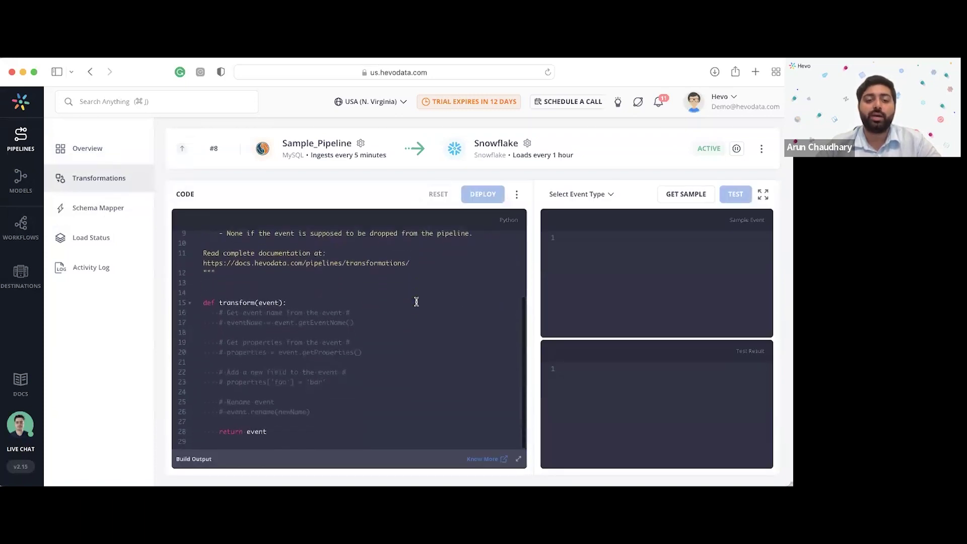
scroll(416, 302, "up", 5)
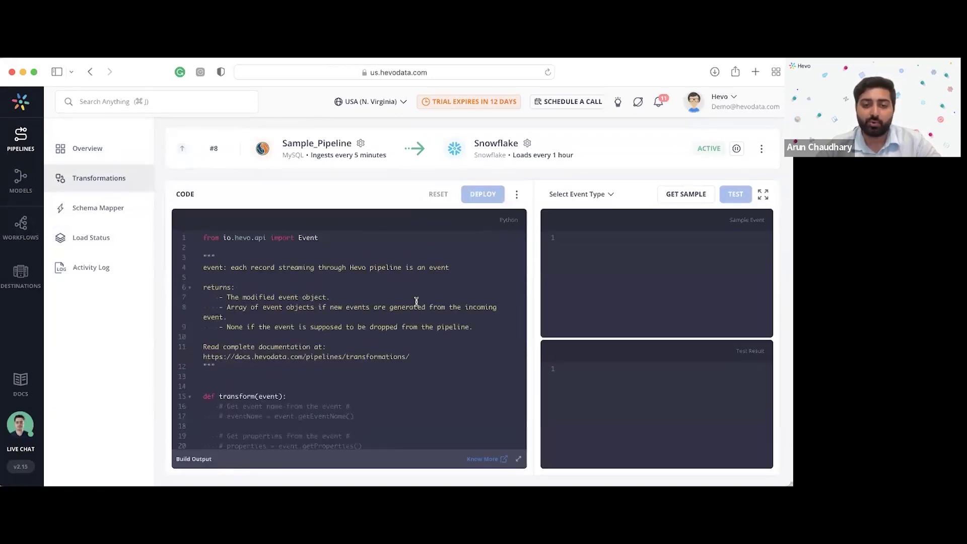
scroll(416, 302, "up", 1)
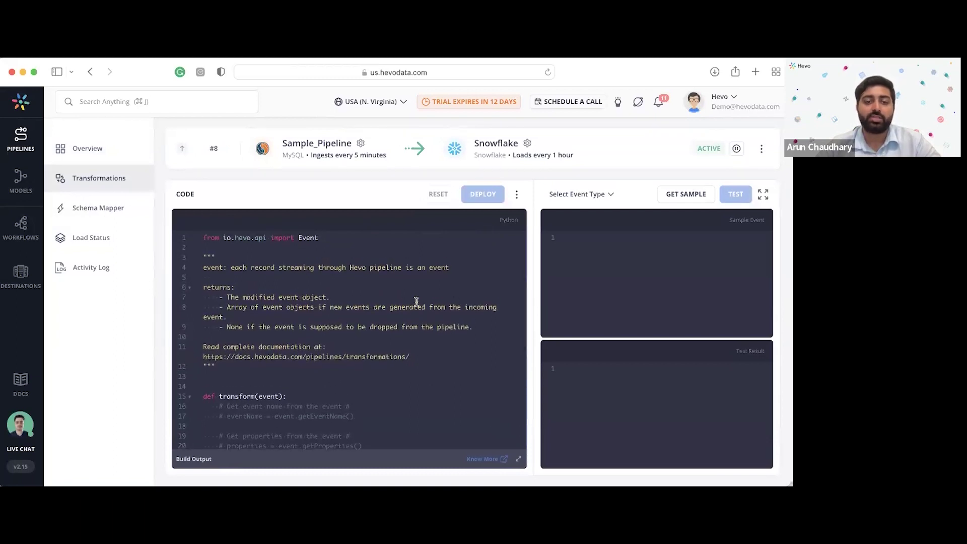
scroll(416, 301, "down", 5)
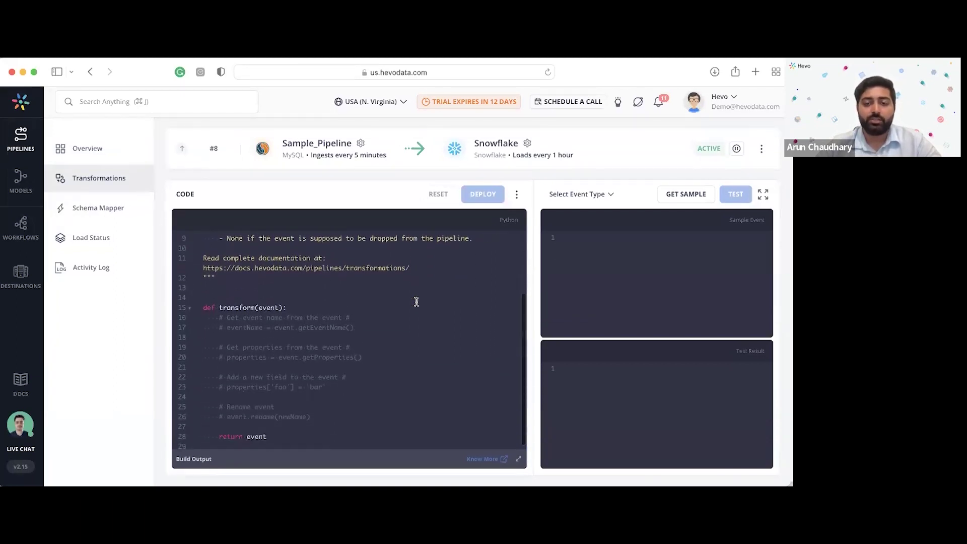
Fetch a sample event for the customers event type and bring its state field into view.
left_click(589, 195)
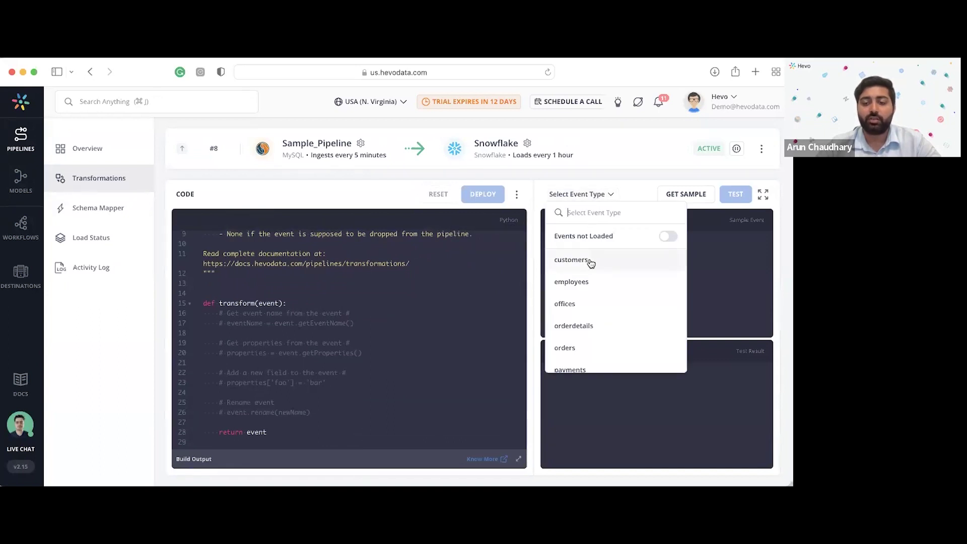
scroll(593, 297, "down", 3)
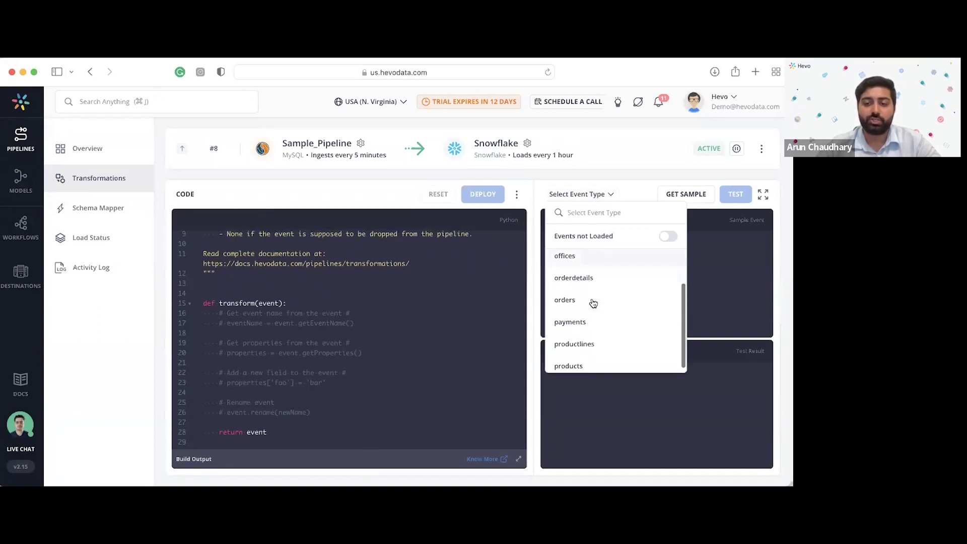
scroll(594, 301, "up", 3)
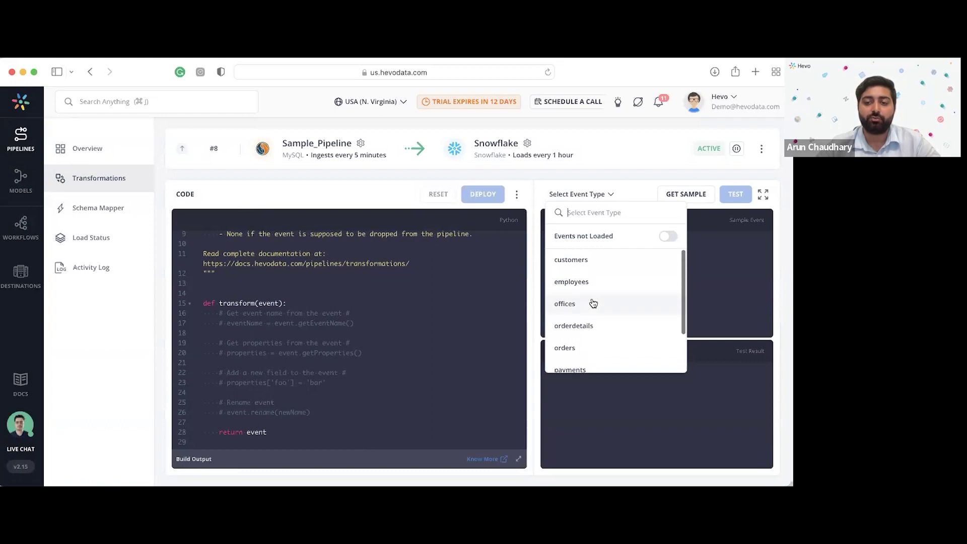
left_click(595, 266)
left_click(684, 196)
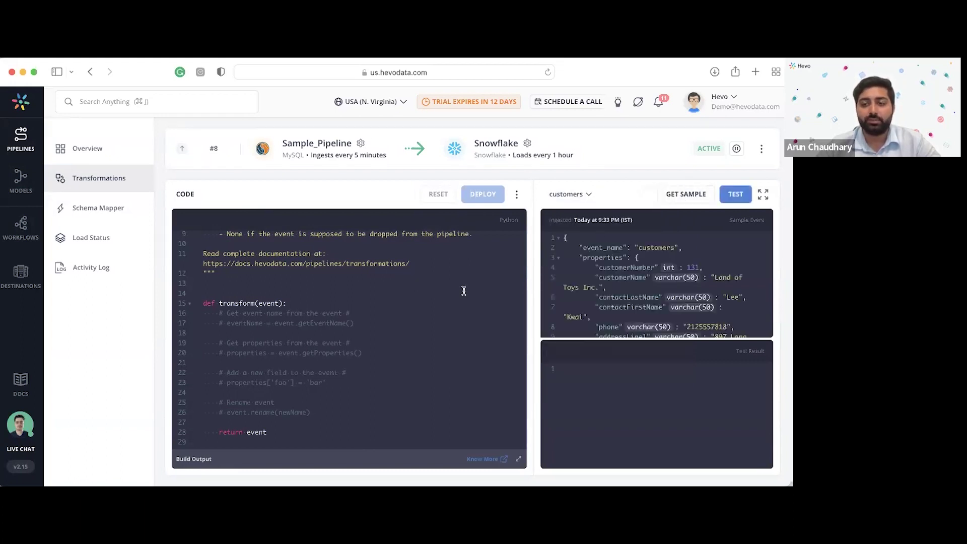
scroll(612, 281, "down", 5)
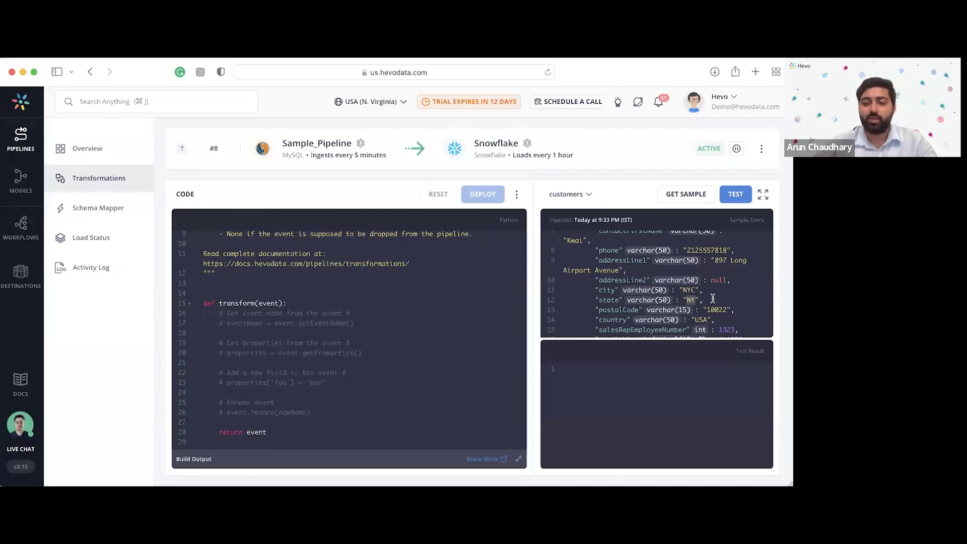
Uncomment the eventName = event.getEventName() and properties = event.getProperties() lines in the transform function.
left_click(227, 323)
key("BackSpace")
key("BackSpace")
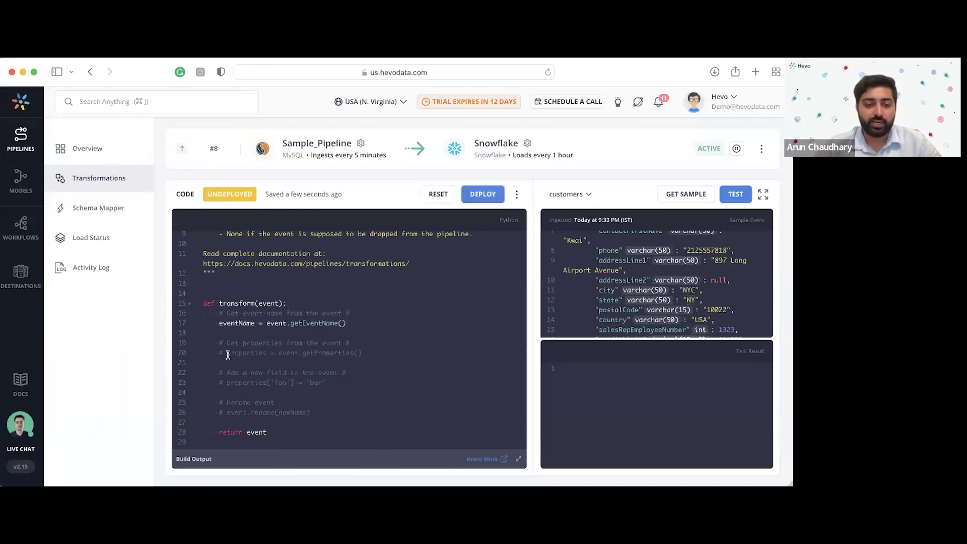
left_click(228, 353)
key("BackSpace")
key("BackSpace")
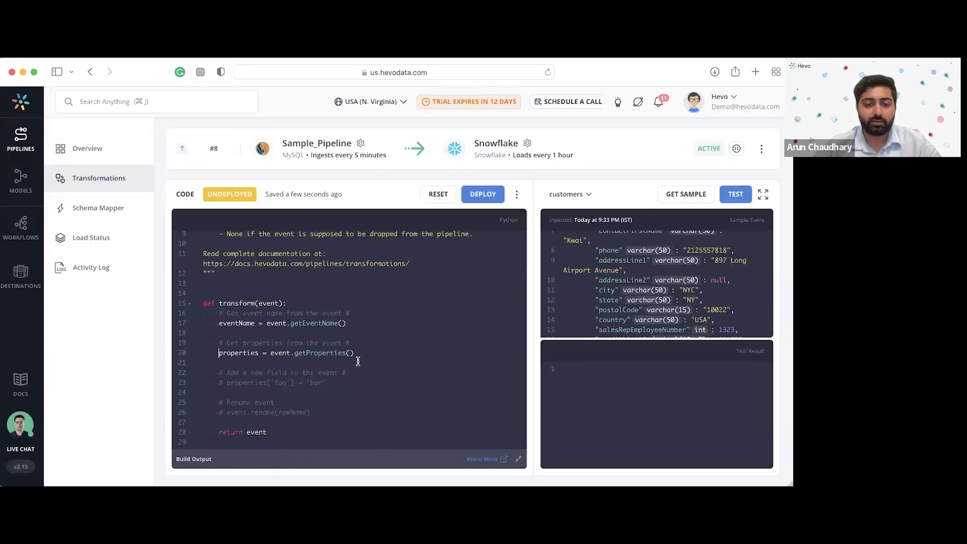
Add the condition if properties['state'] == "NY": beneath the properties assignment in the transform function.
key("Return")
key("Tab")
type("if")
double_click(237, 353)
key("super+c")
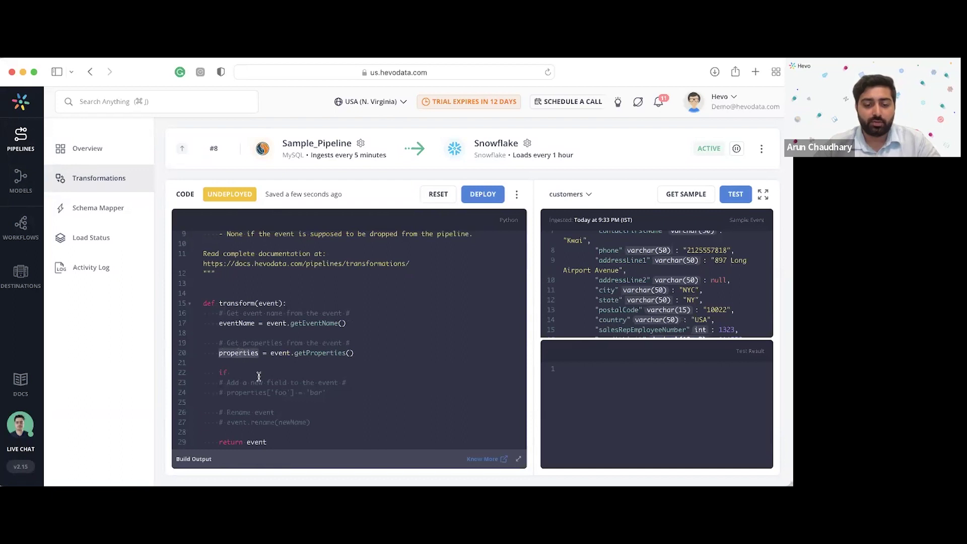
left_click(260, 371)
key("super+v")
type("[")
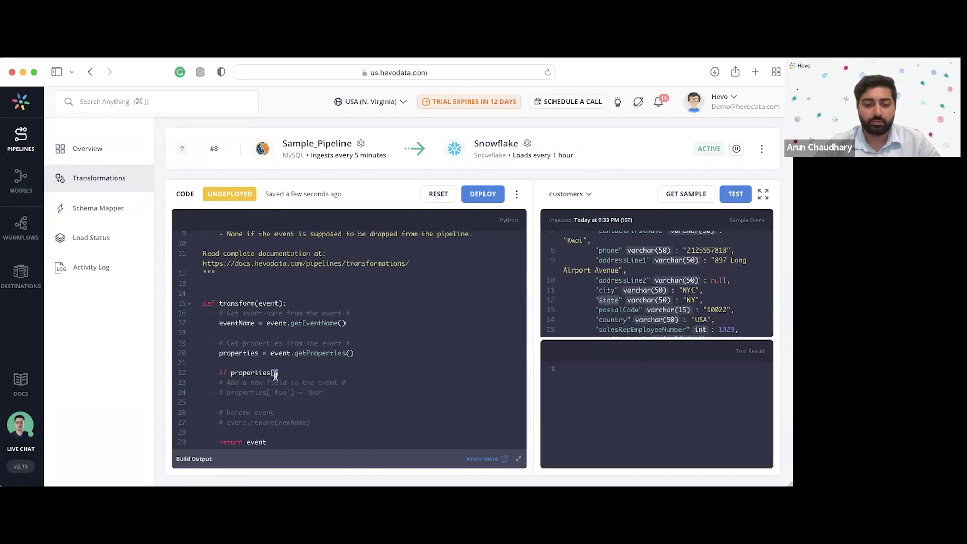
type("'")
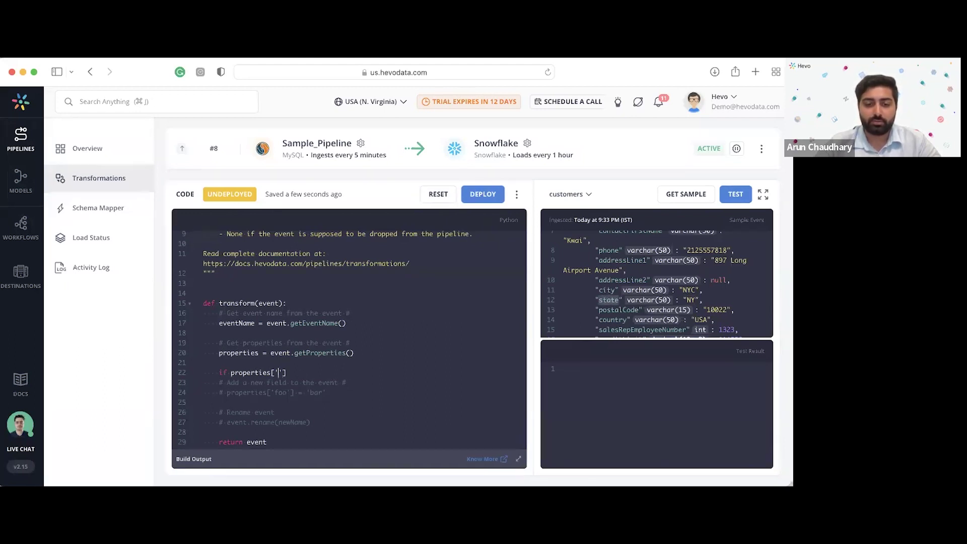
type("state']")
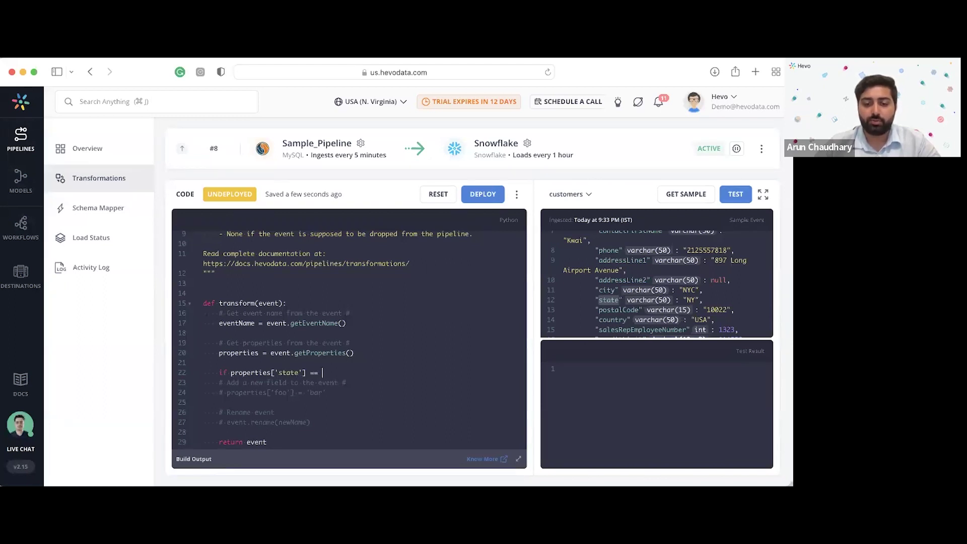
type("== \"NY\":")
key("Return")
Add properties['state'] = "New York" as the body of the state condition.
double_click(244, 373)
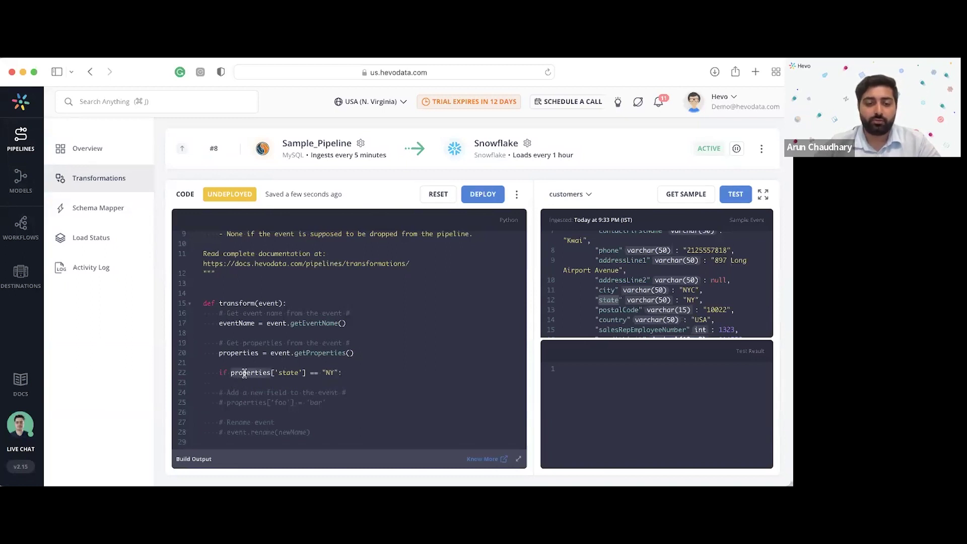
left_click_drag(305, 373, 233, 374)
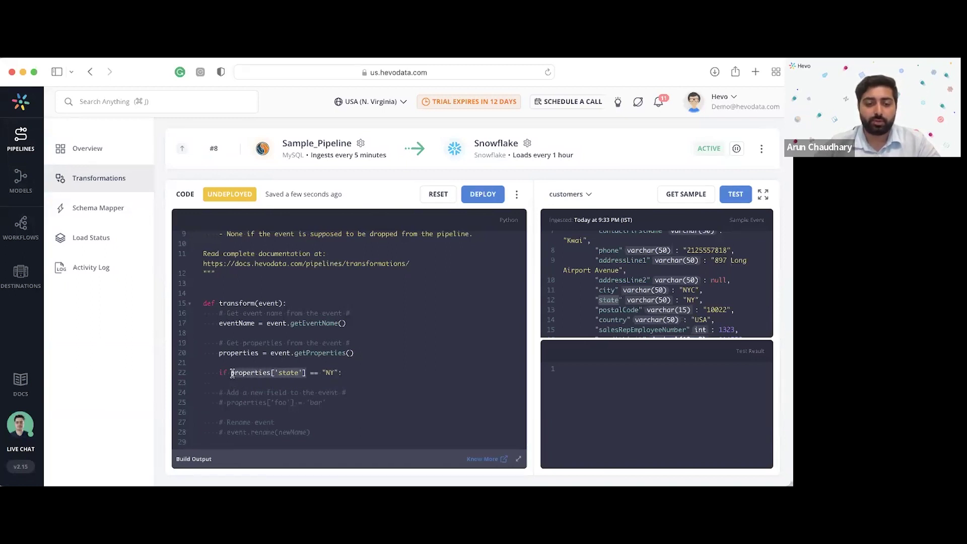
key("super+c")
left_click(252, 383)
key("super+v")
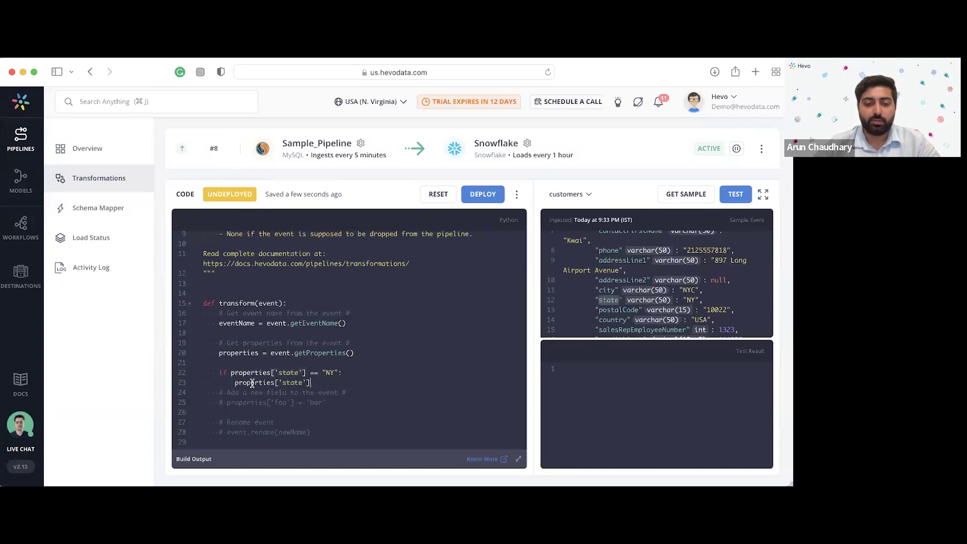
type("=")
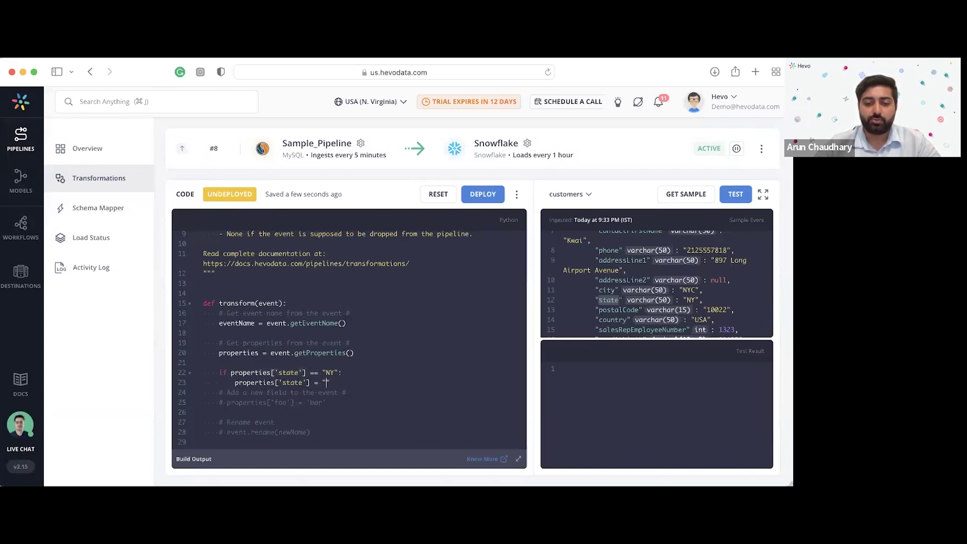
type(" \"New York")
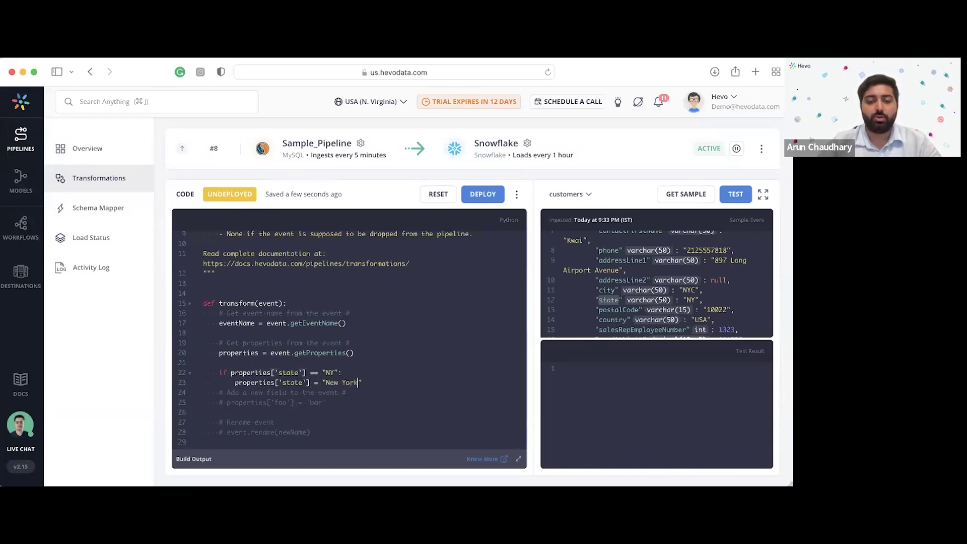
Test the transformation on the customers sample, compare the state field in the enlarged sample event and test result, and return to the code.
scroll(352, 368, "down", 1)
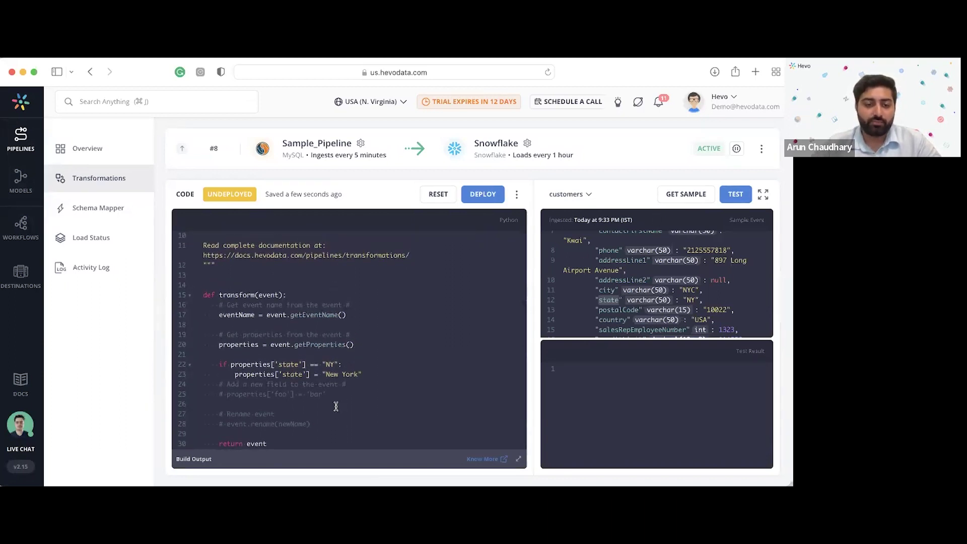
left_click(730, 197)
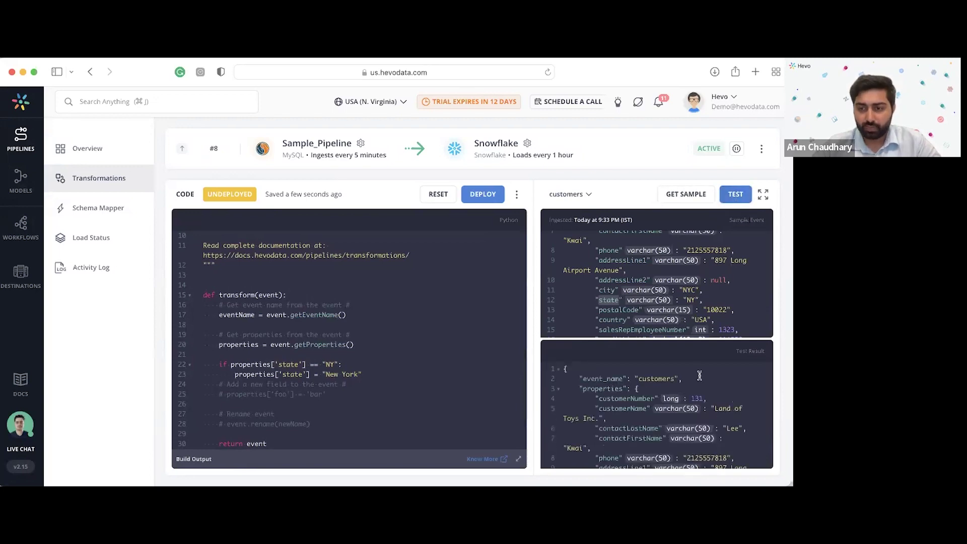
left_click(762, 195)
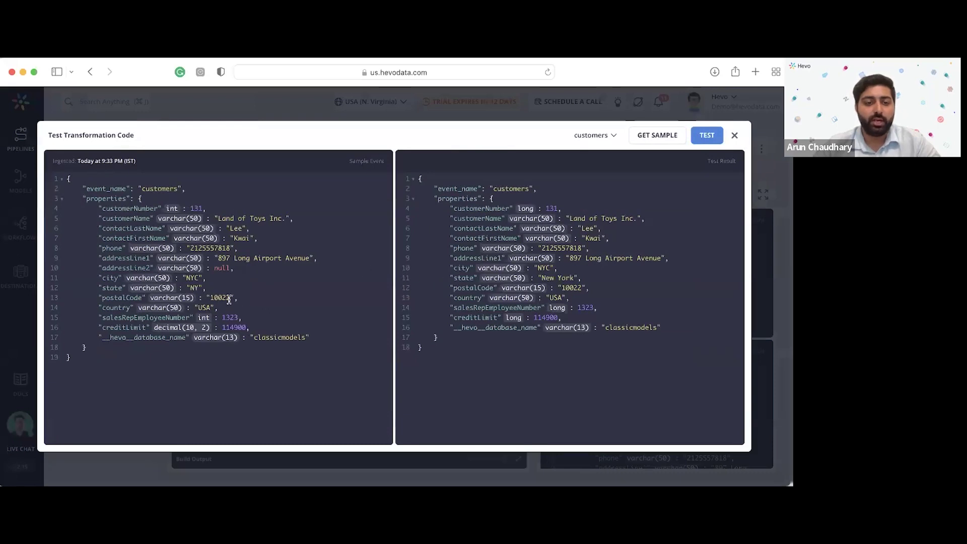
left_click_drag(207, 286, 98, 287)
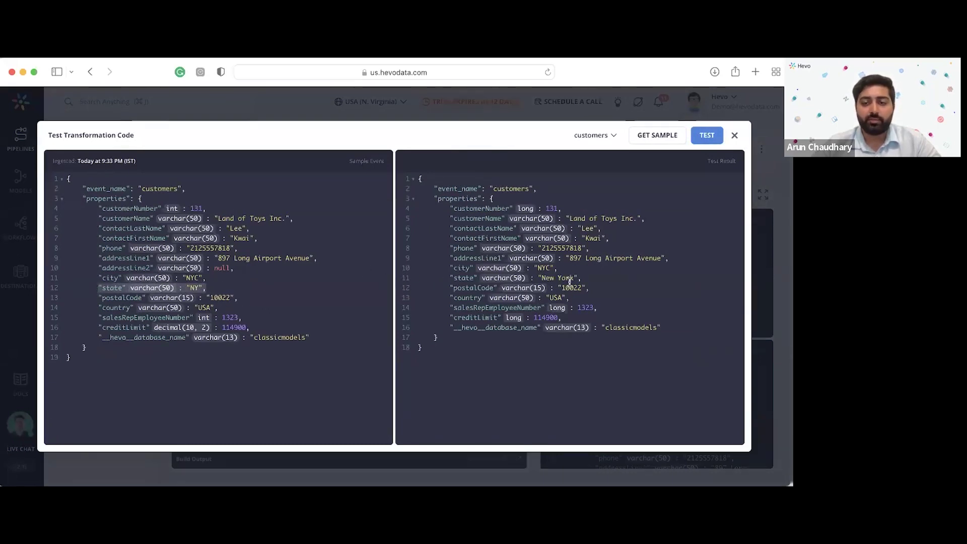
left_click_drag(584, 278, 449, 282)
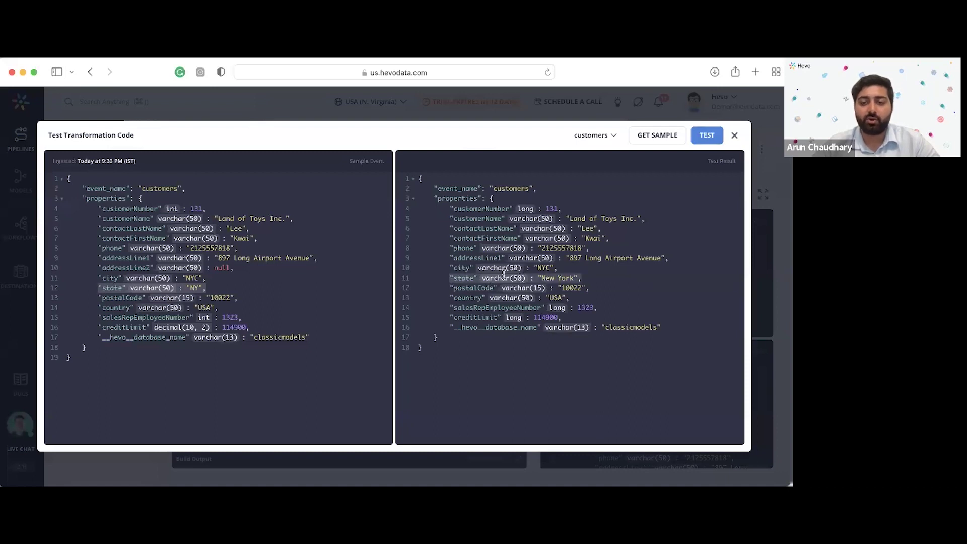
left_click(593, 278)
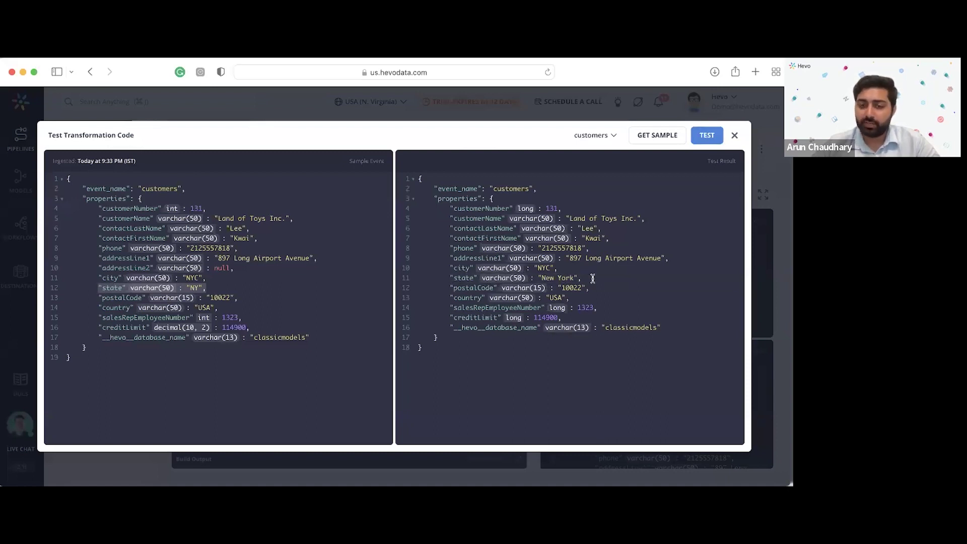
left_click(735, 135)
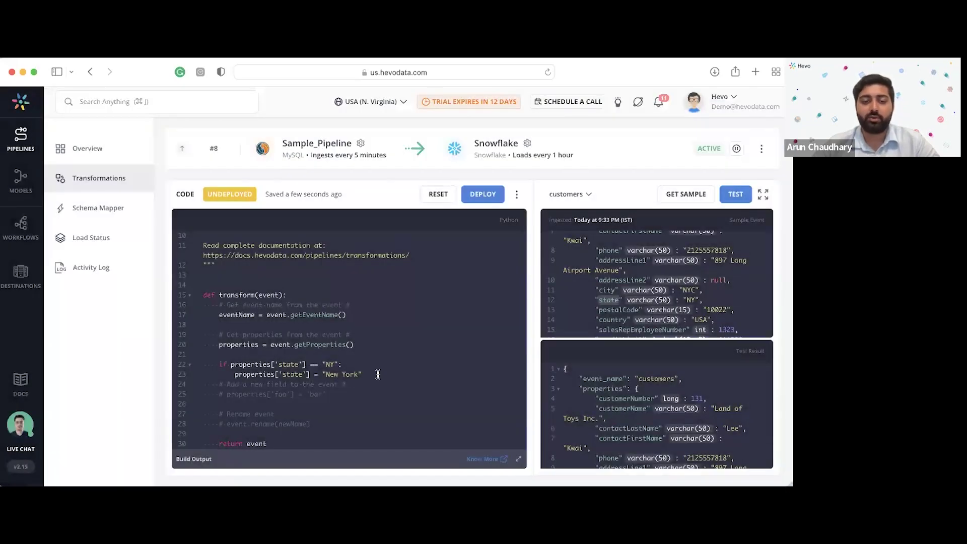
left_click(378, 375)
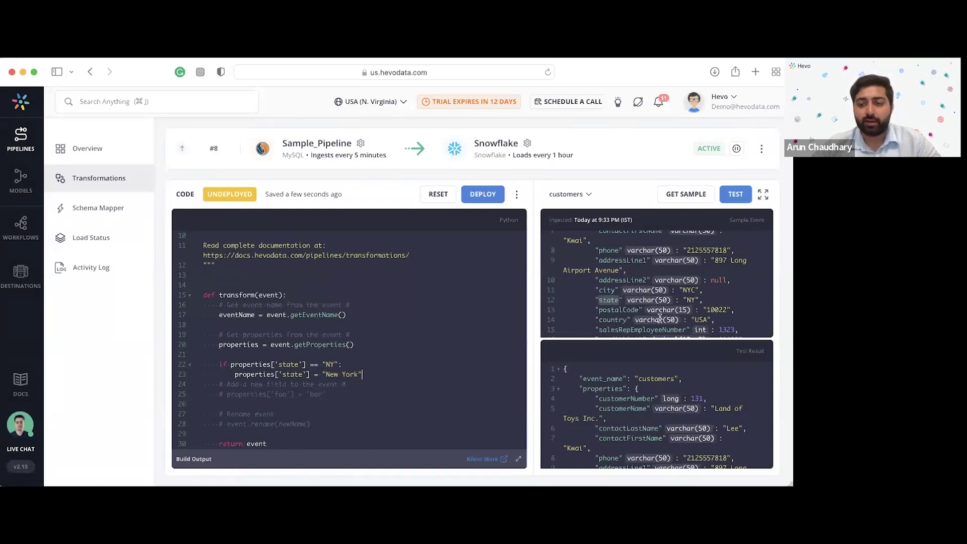
Check the country field in the customers sample event and change the if condition to properties['country'] == "USA".
scroll(624, 282, "down", 2)
scroll(624, 281, "down", 1)
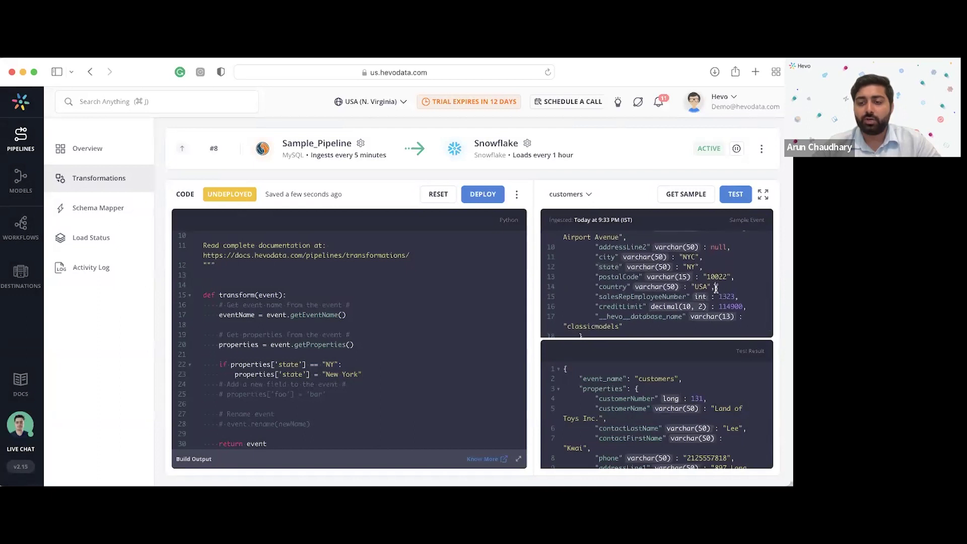
left_click_drag(715, 287, 593, 287)
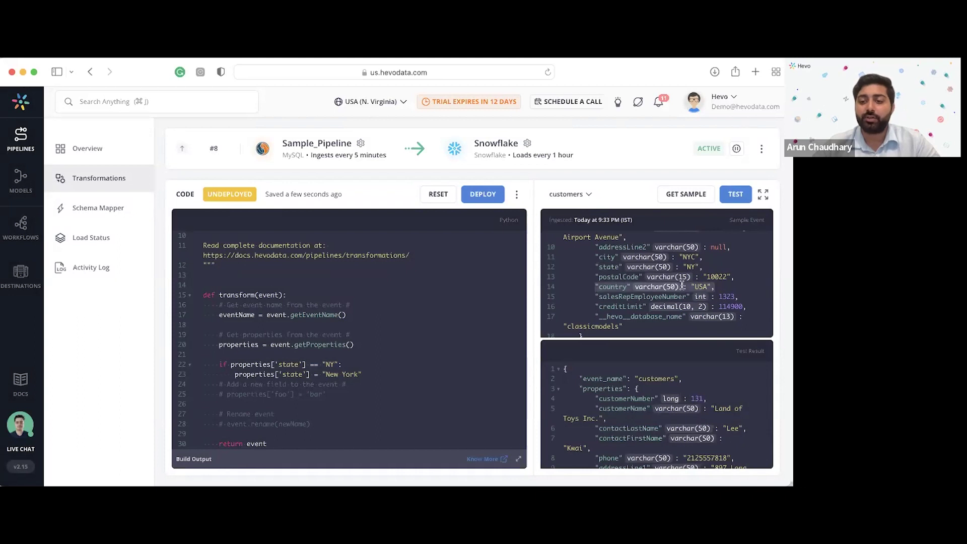
left_click(729, 286)
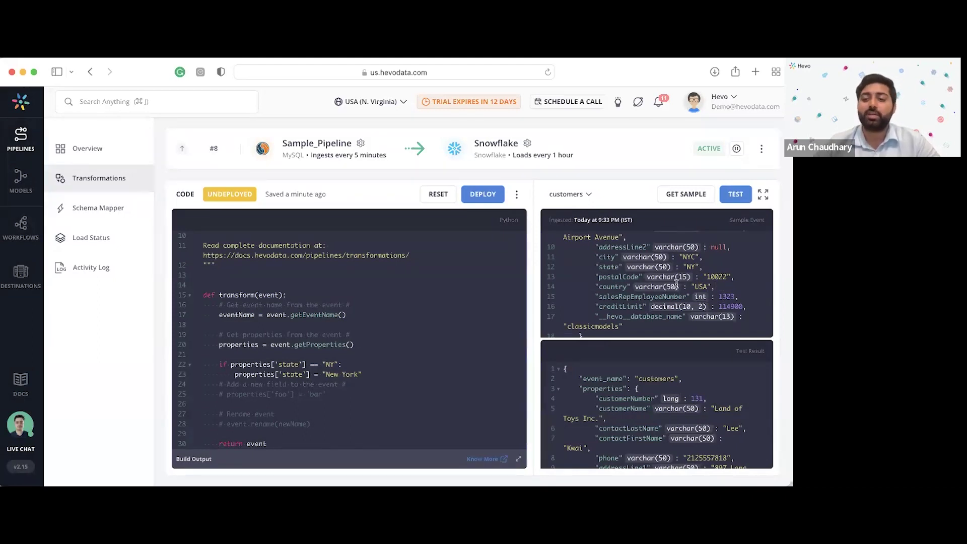
left_click_drag(718, 287, 579, 286)
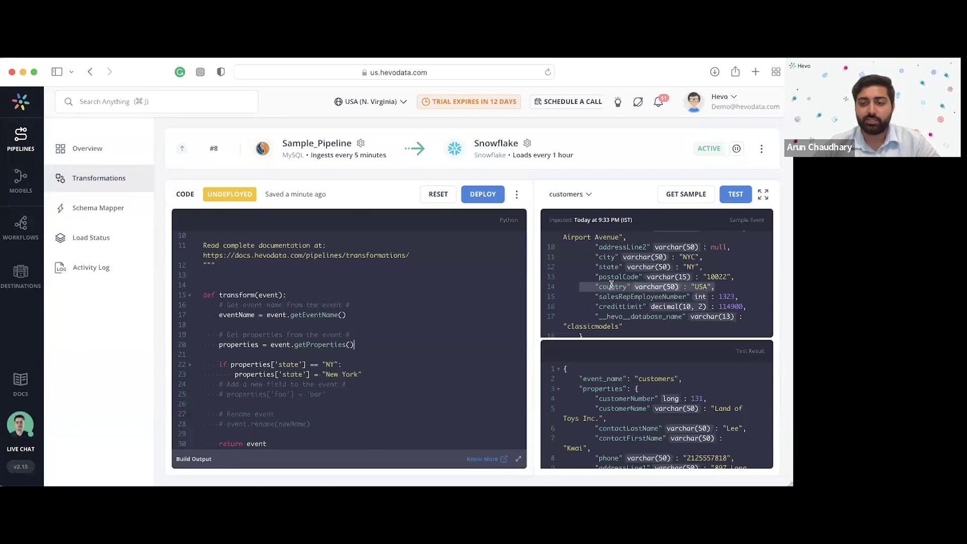
left_click(610, 287)
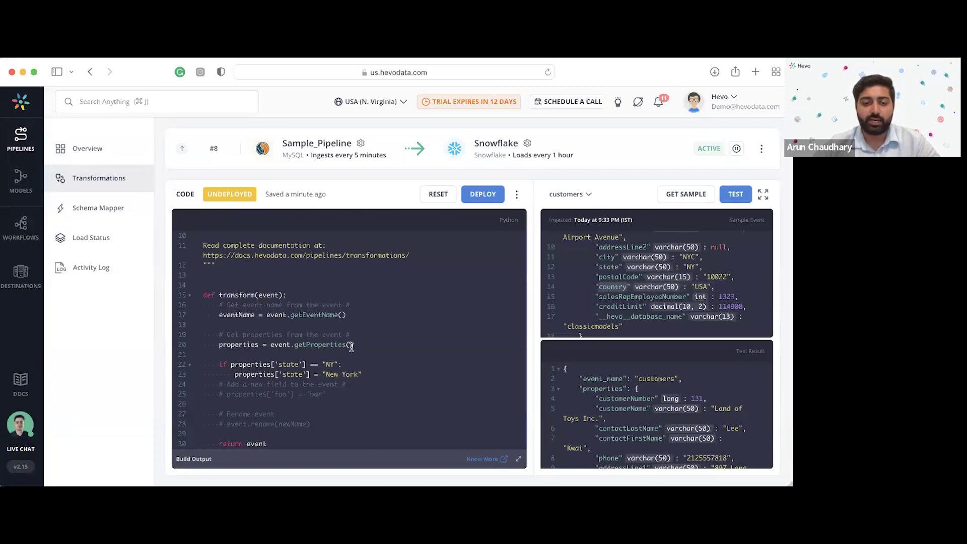
double_click(286, 363)
type("country")
left_click(344, 364)
key("BackSpace")
key("BackSpace")
type("USA")
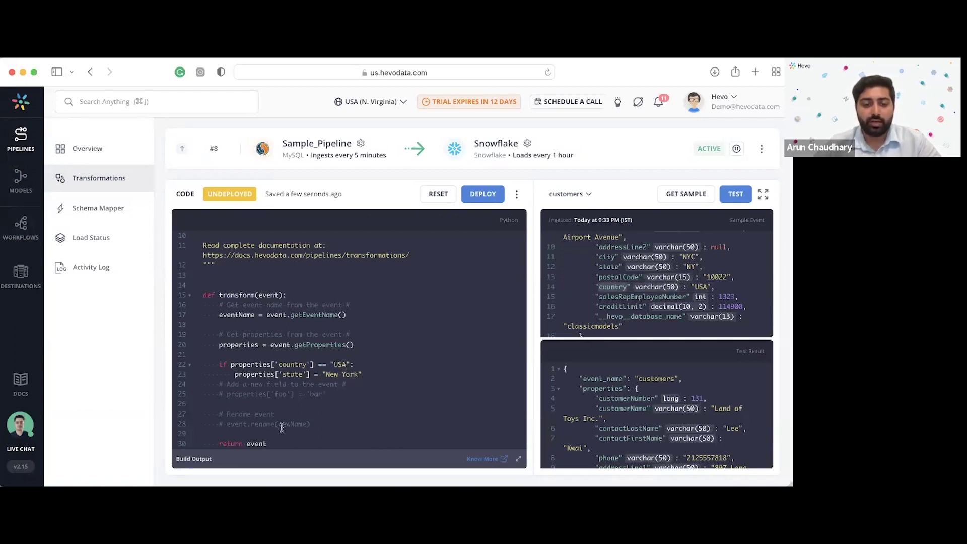
Replace the body of the country condition with a copy of the commented event.rename(newName) call.
left_click_drag(312, 425, 230, 426)
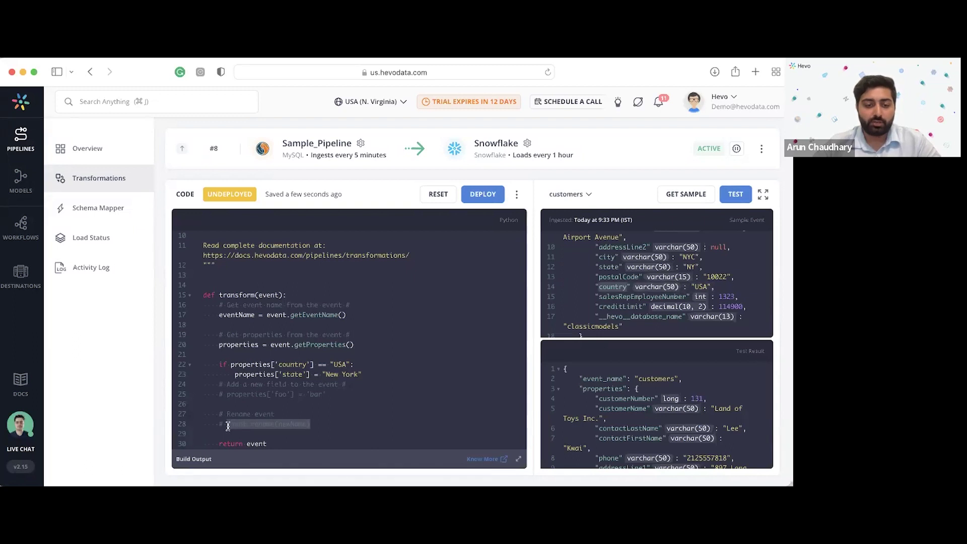
left_click_drag(362, 372, 234, 374)
type("event.rename(newName)")
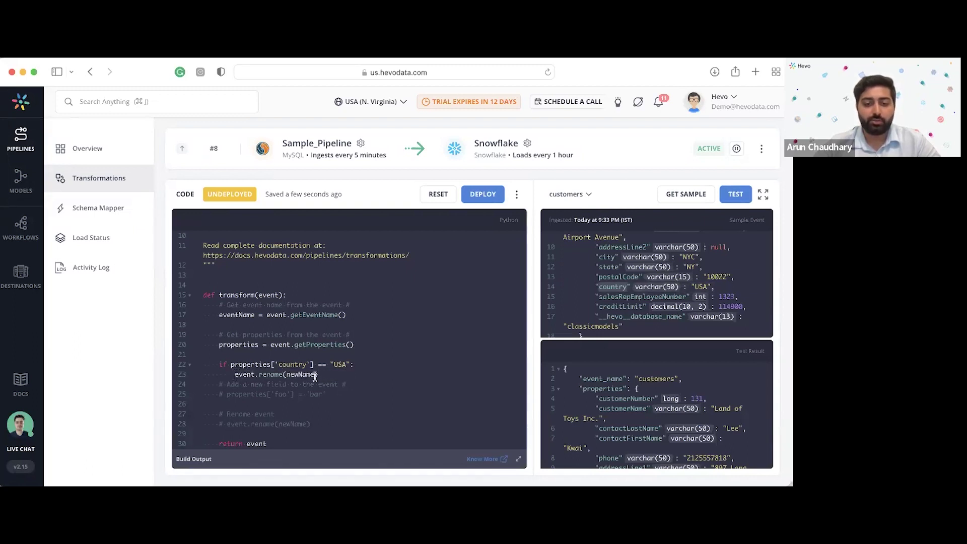
Replace the newName argument of the rename call in the country condition with "Americas Region".
key("BackSpace")
key("BackSpace")
key("BackSpace")
key("BackSpace")
key("BackSpace")
key("BackSpace")
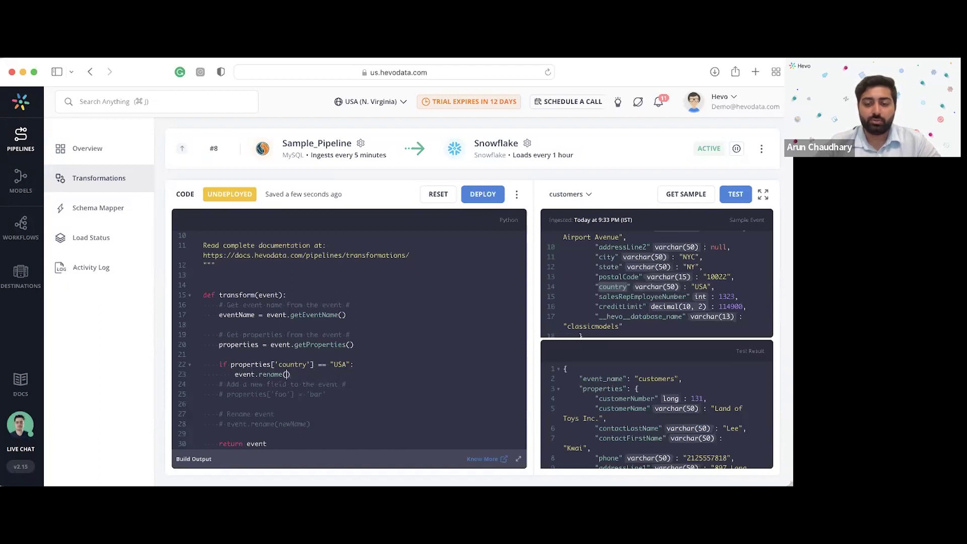
type("\"Americs Region")
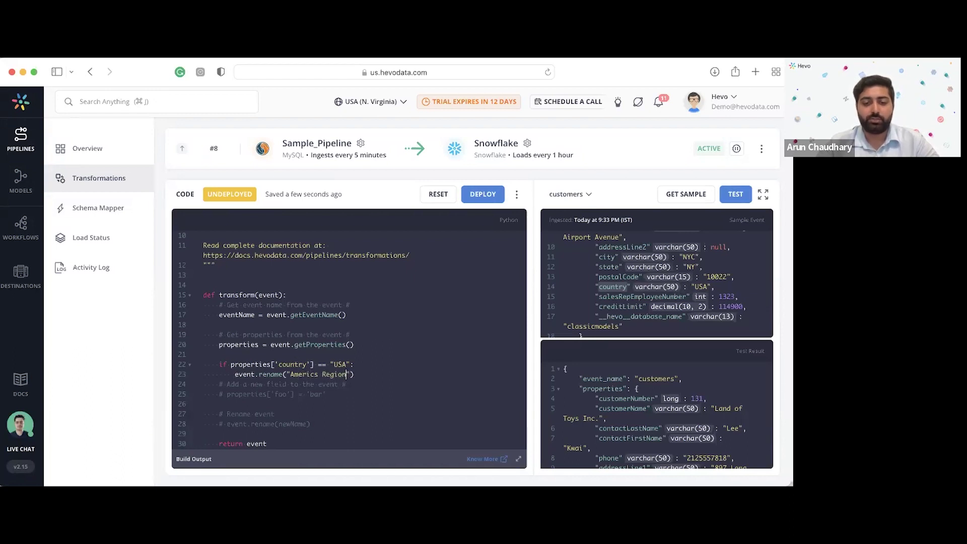
left_click(315, 375)
type("a")
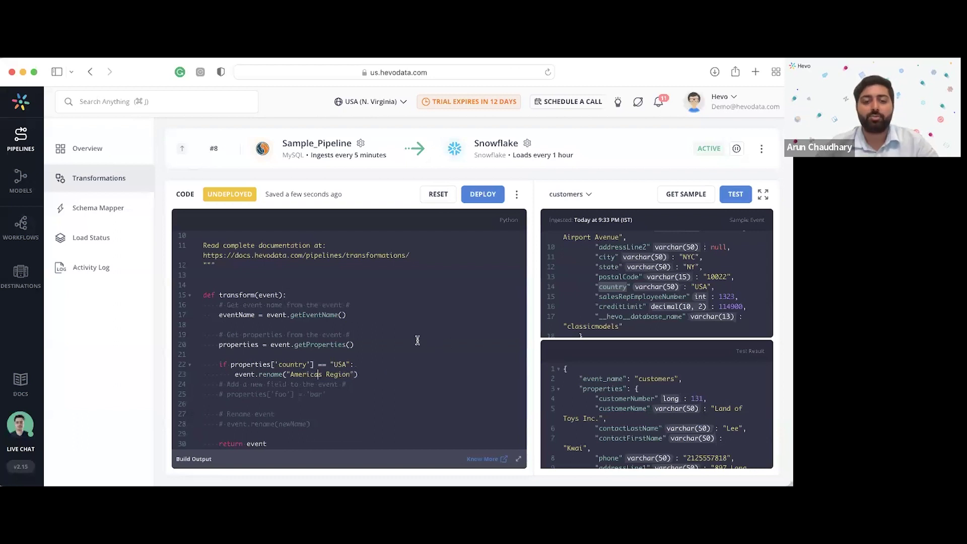
Test the code on the customers sample, compare country and event_name in the enlarged sample event and test result, and return to the code.
scroll(418, 339, "down", 1)
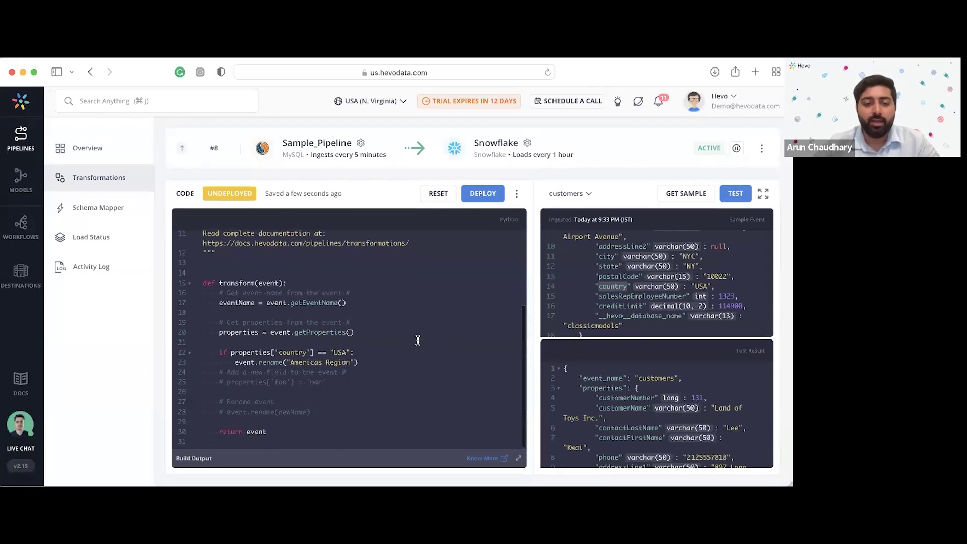
left_click(728, 201)
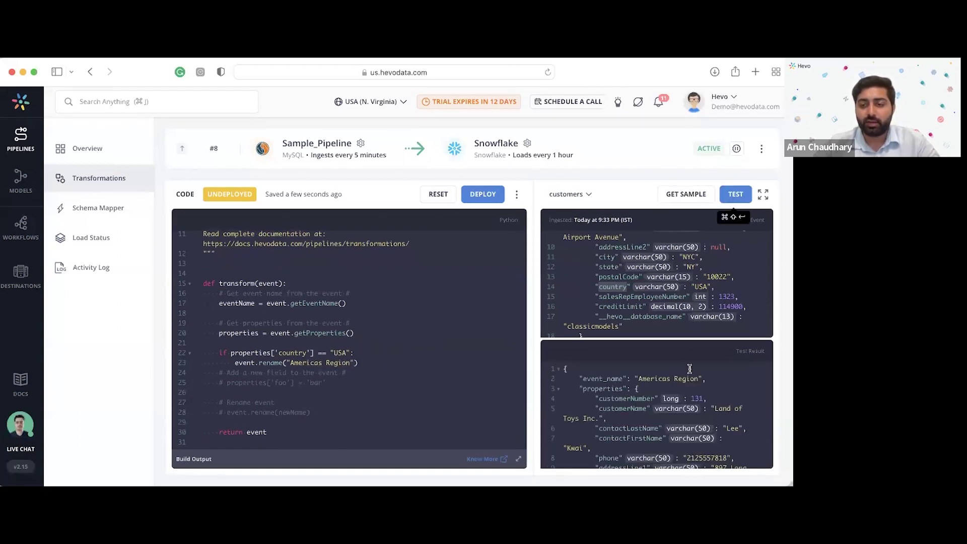
left_click(764, 194)
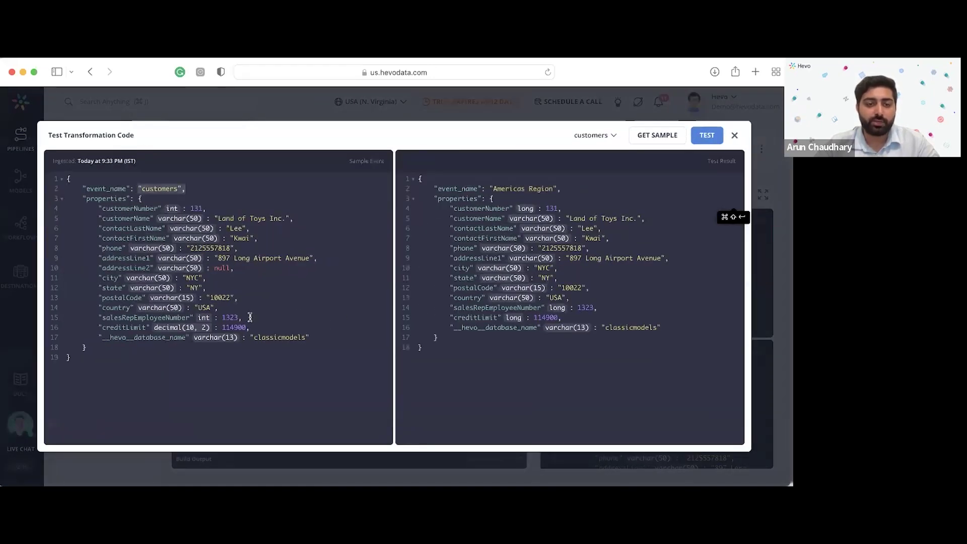
left_click_drag(224, 308, 98, 307)
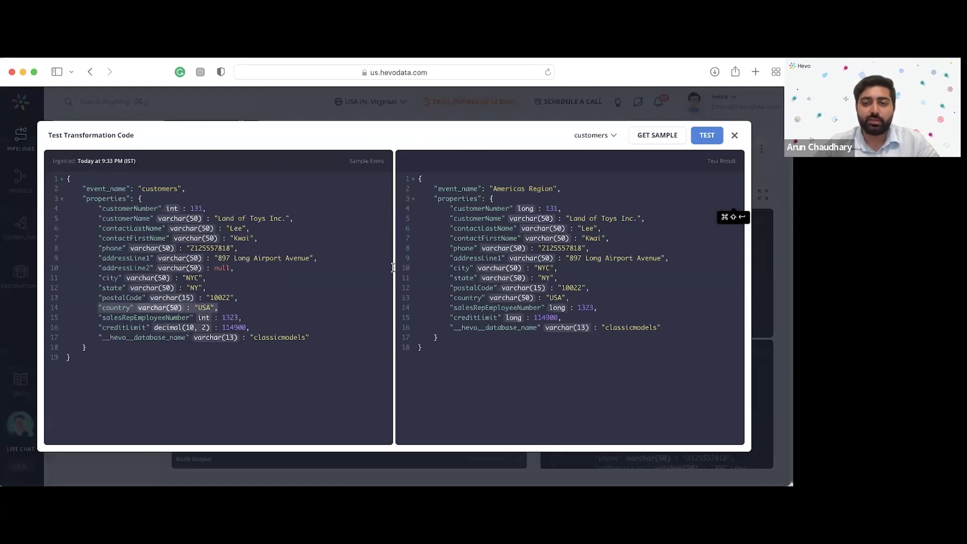
left_click_drag(563, 189, 433, 186)
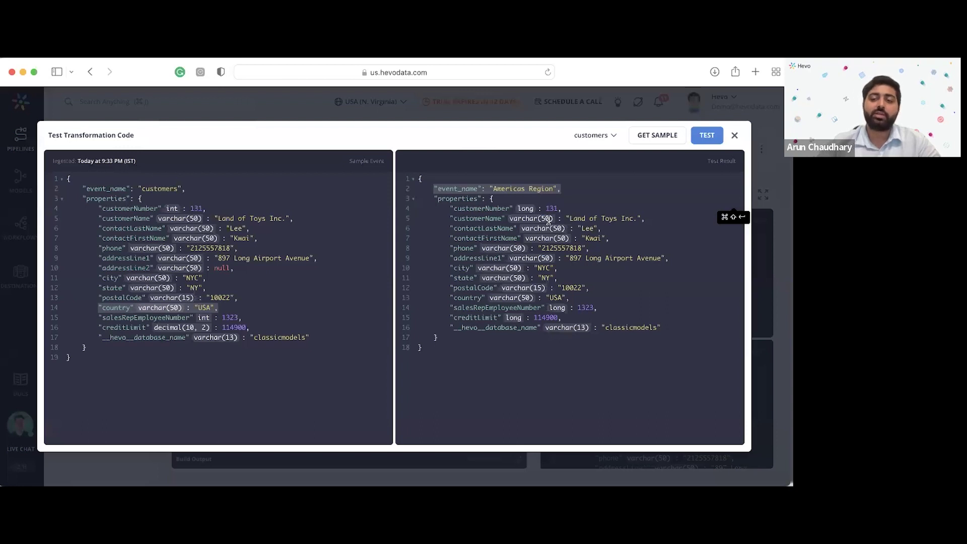
left_click(735, 137)
left_click(372, 343)
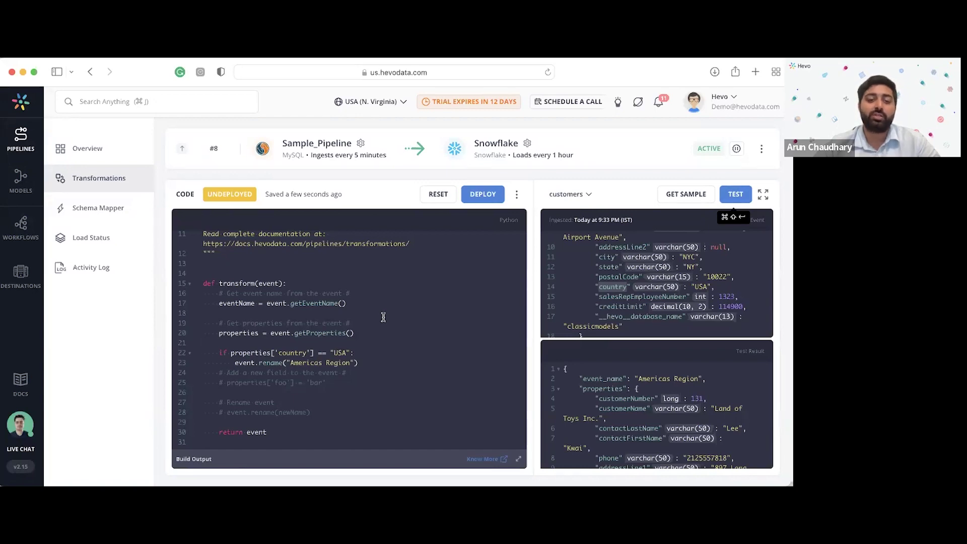
Switch the transformation editor to the Drag-and-Drop UI and browse the available transformations.
left_click(518, 195)
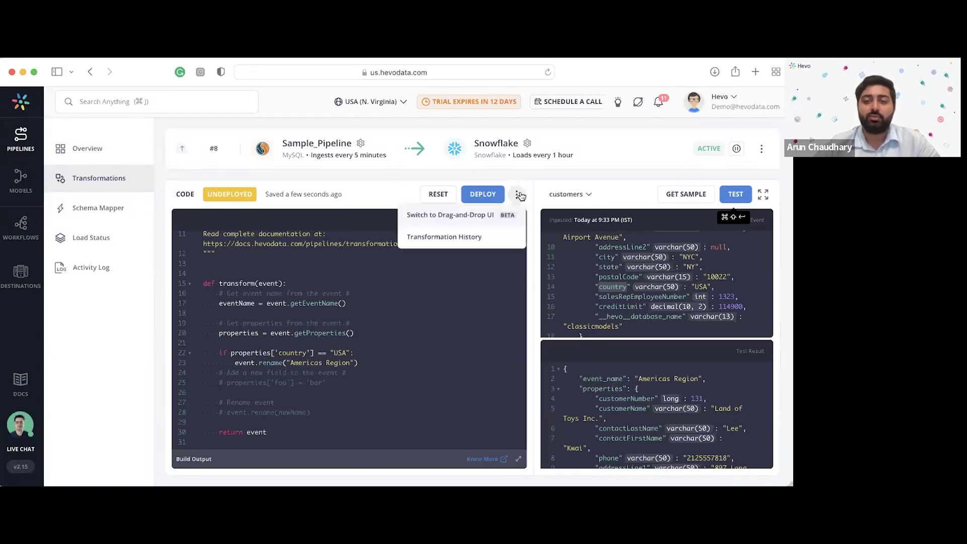
left_click(465, 216)
left_click(393, 322)
scroll(230, 281, "down", 1)
scroll(228, 303, "up", 1)
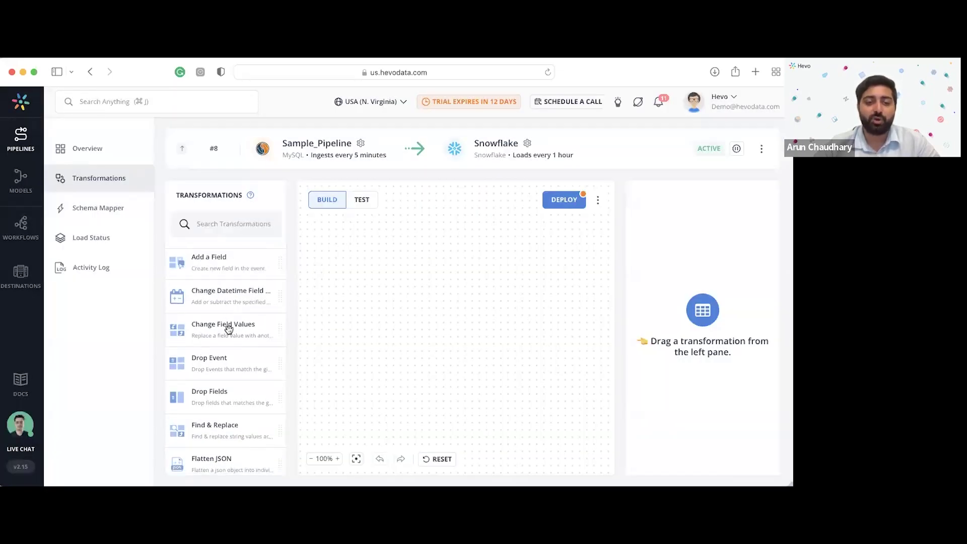
scroll(227, 330, "down", 1)
scroll(225, 312, "up", 1)
scroll(217, 312, "down", 4)
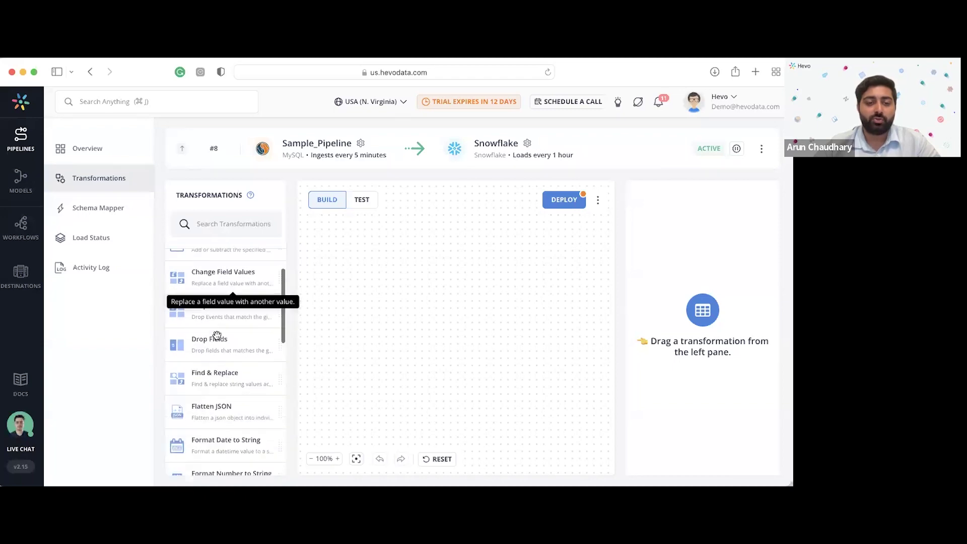
Open the test view of the drag-and-drop editor and examine the phone field in the customers sample event.
left_click(361, 200)
scroll(652, 305, "down", 4)
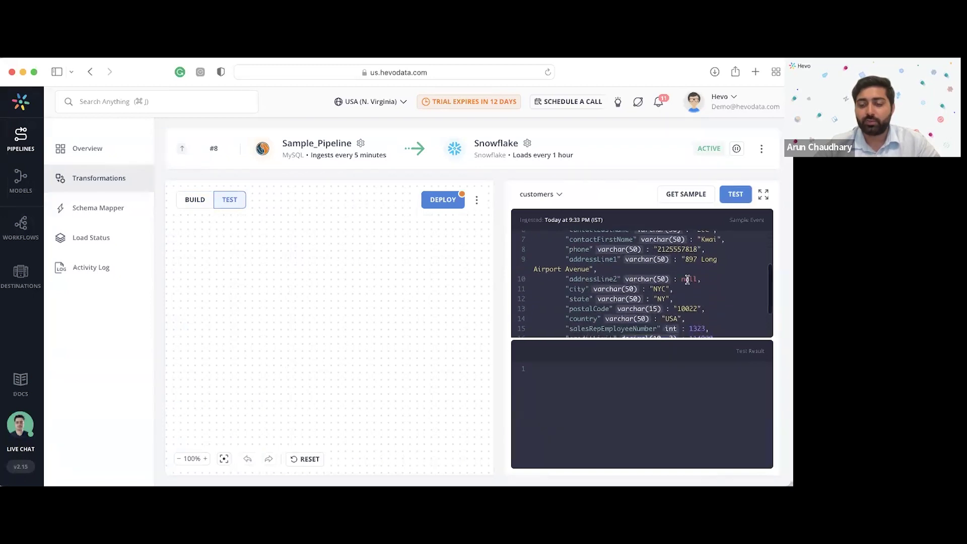
scroll(687, 280, "down", 2)
scroll(687, 280, "up", 3)
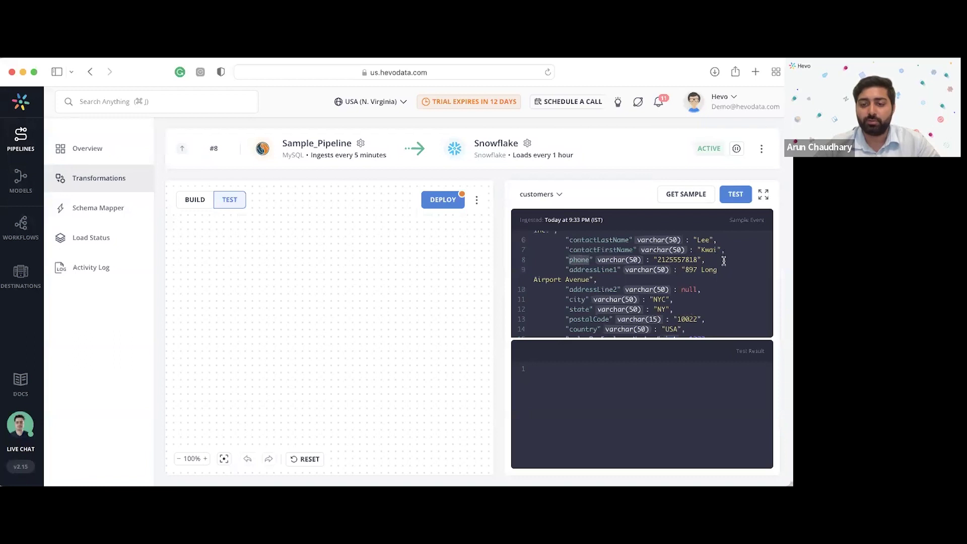
left_click_drag(705, 259, 564, 259)
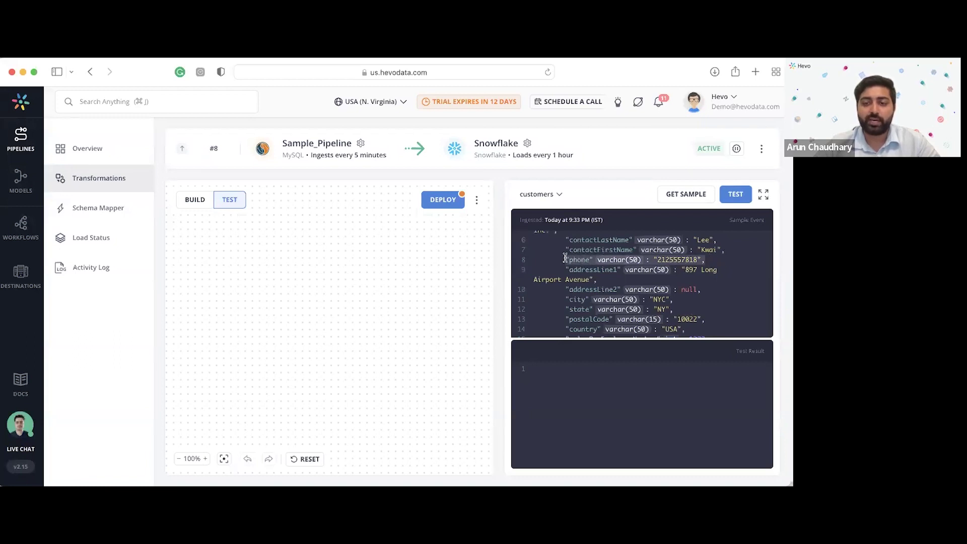
Return to the build view, search the transformations for "mask" and place Mask Fields on the canvas.
left_click(195, 200)
left_click(206, 223)
type("mask")
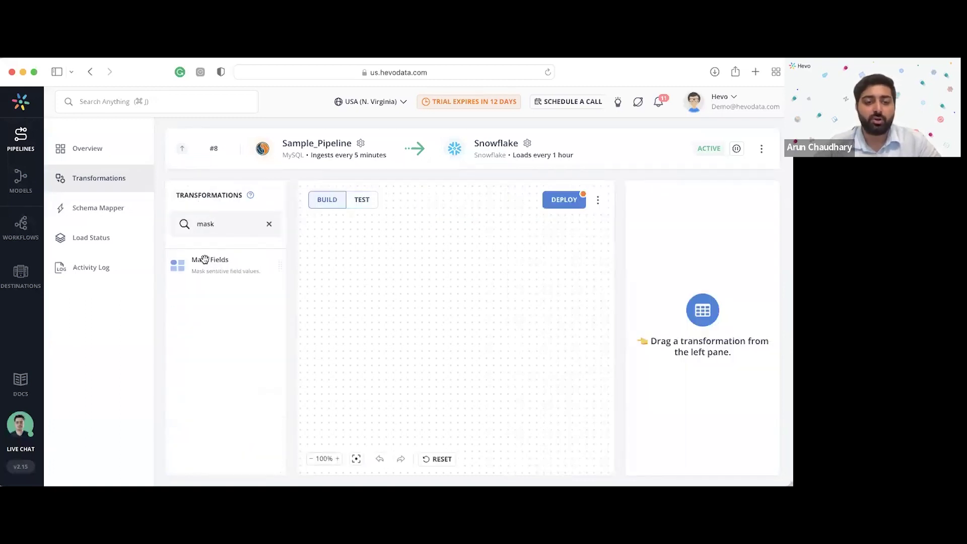
left_click_drag(204, 267, 378, 272)
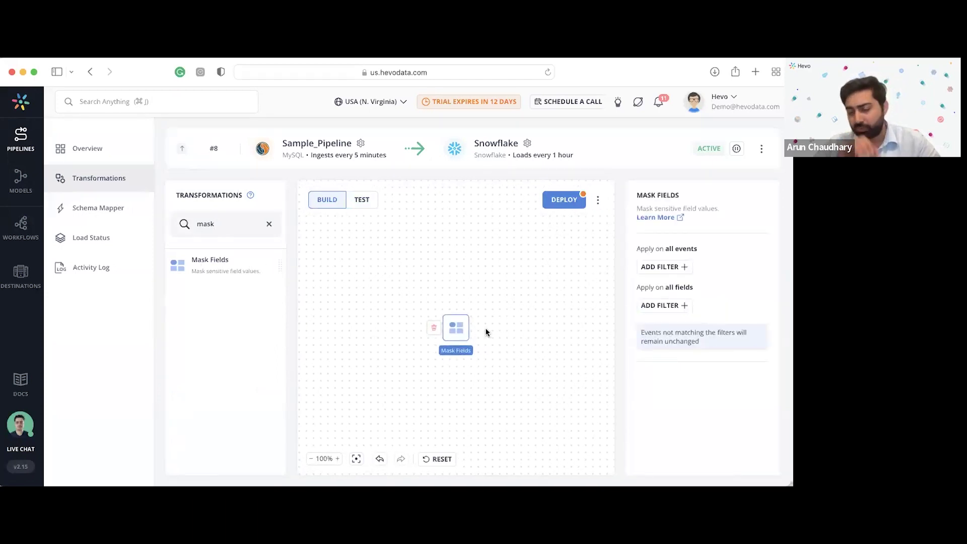
left_click(663, 266)
left_click(660, 287)
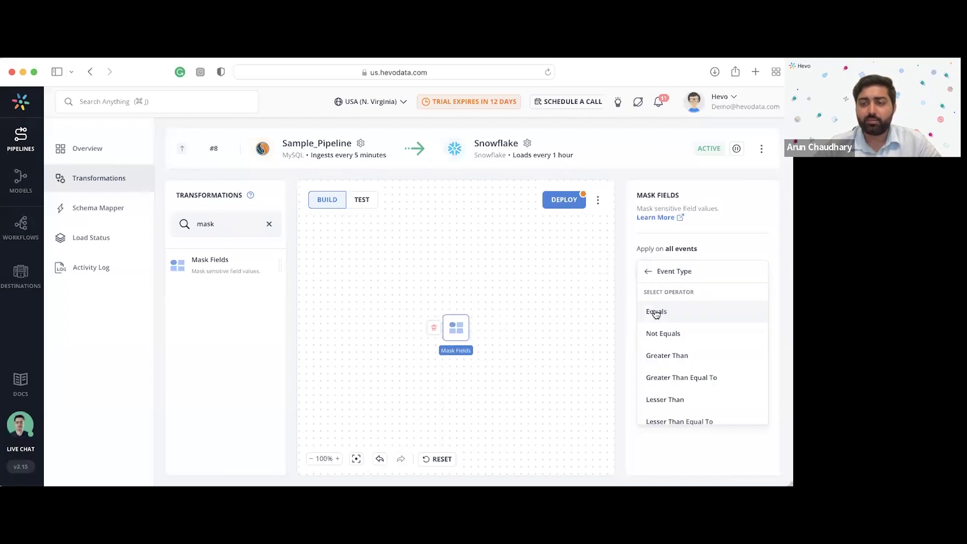
left_click(656, 315)
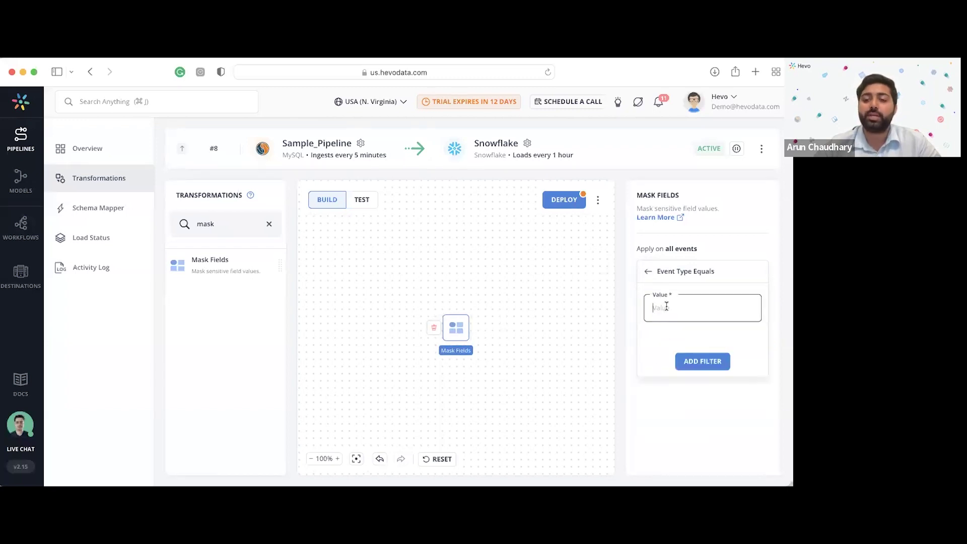
left_click(366, 202)
left_click(366, 202)
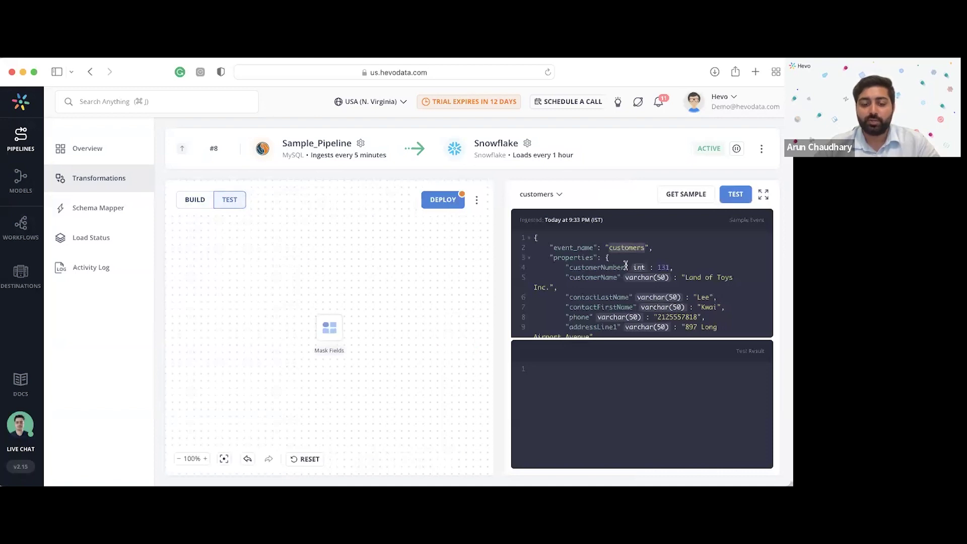
scroll(626, 266, "down", 2)
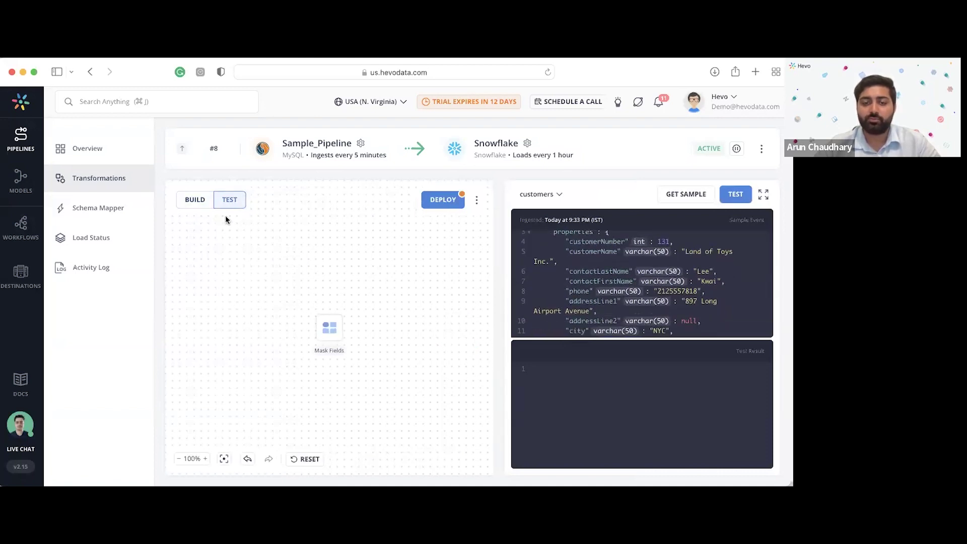
Add an event filter to the Mask Fields block with Event Type Equals customers.
left_click(200, 201)
left_click(456, 327)
left_click(652, 268)
left_click(655, 288)
left_click(654, 309)
type("customers")
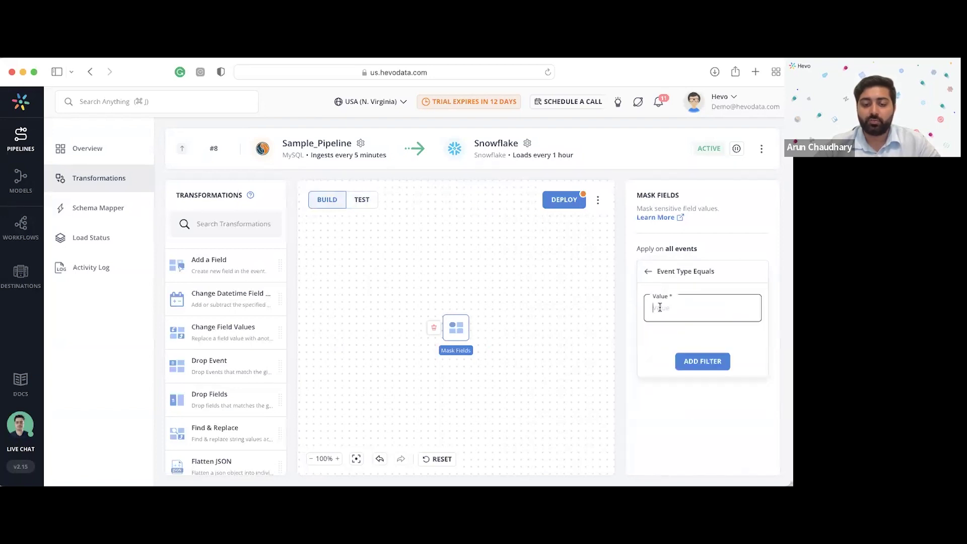
left_click(702, 361)
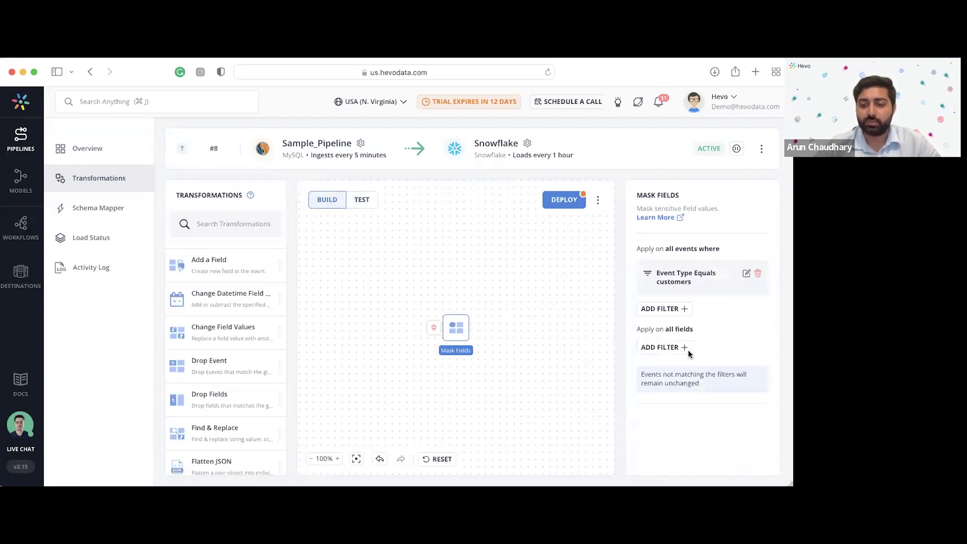
Add a field filter to the Mask Fields block with Field Name Equals phone.
left_click(660, 350)
left_click(662, 369)
left_click(664, 389)
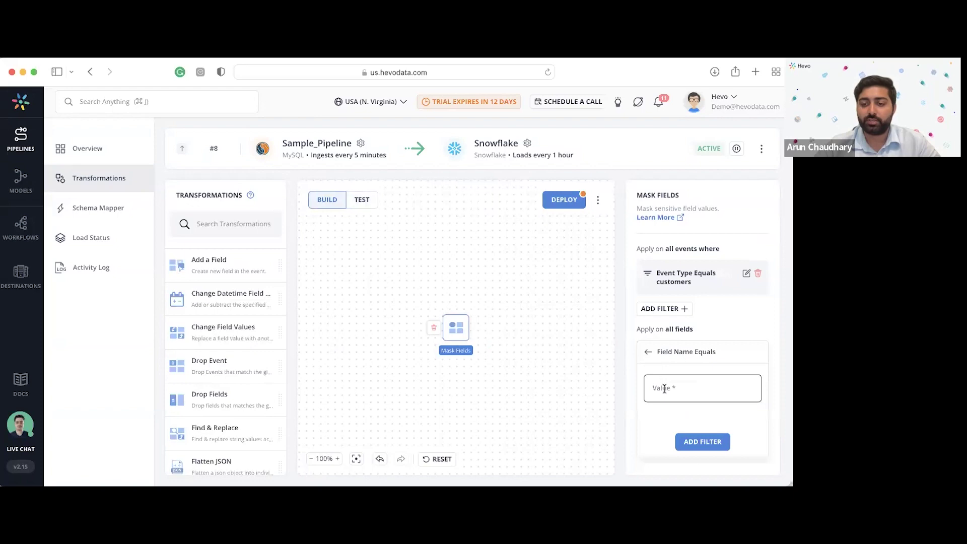
type("phone")
left_click(703, 445)
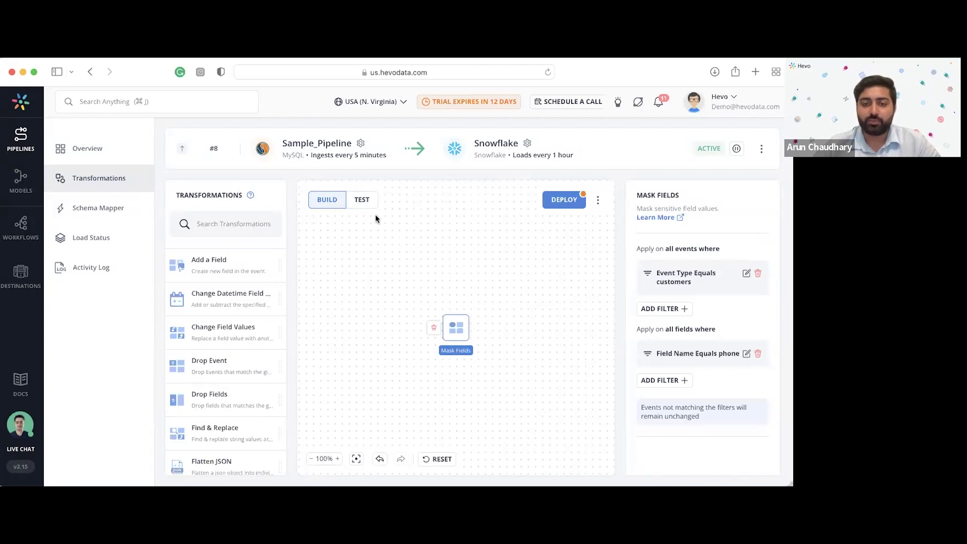
Test the Mask Fields transformation on the customers sample and enlarge the sample event and test result.
left_click(362, 201)
left_click(732, 196)
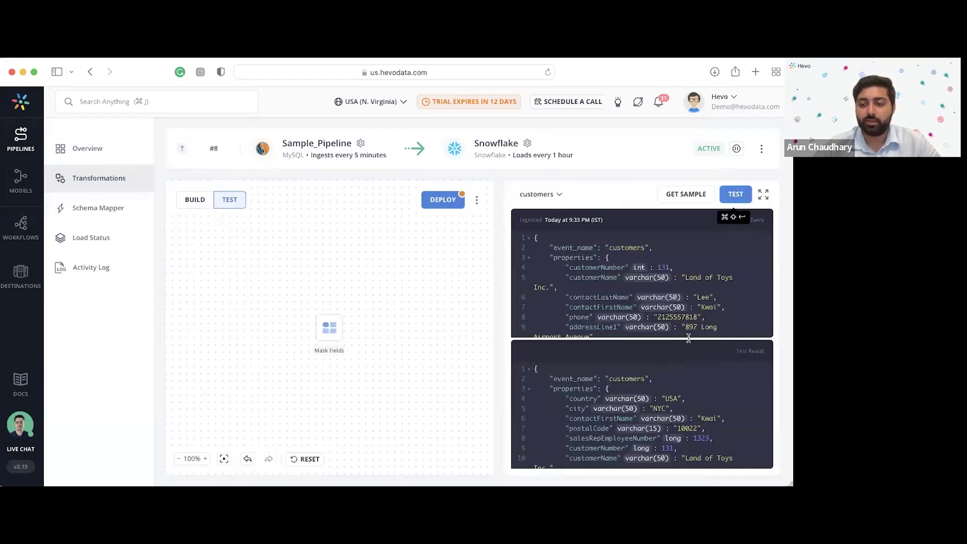
left_click(762, 197)
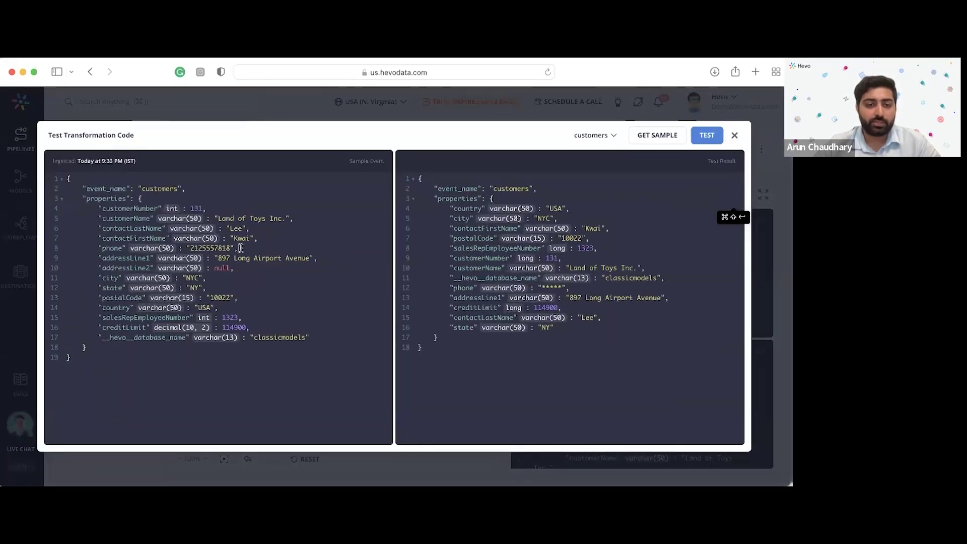
Compare the phone field in the sample event with the masked one in the test result, and close the enlarged view.
left_click_drag(242, 248, 101, 247)
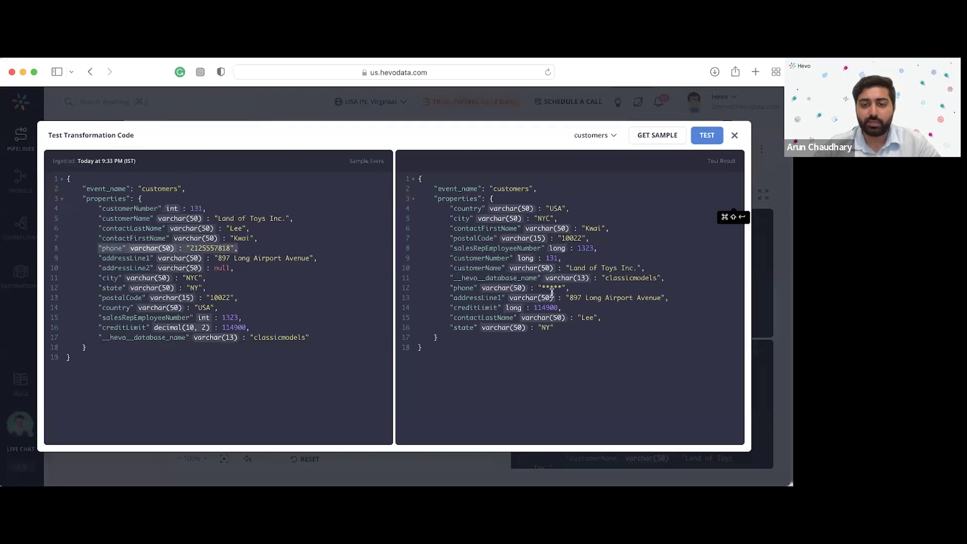
left_click_drag(574, 289, 450, 289)
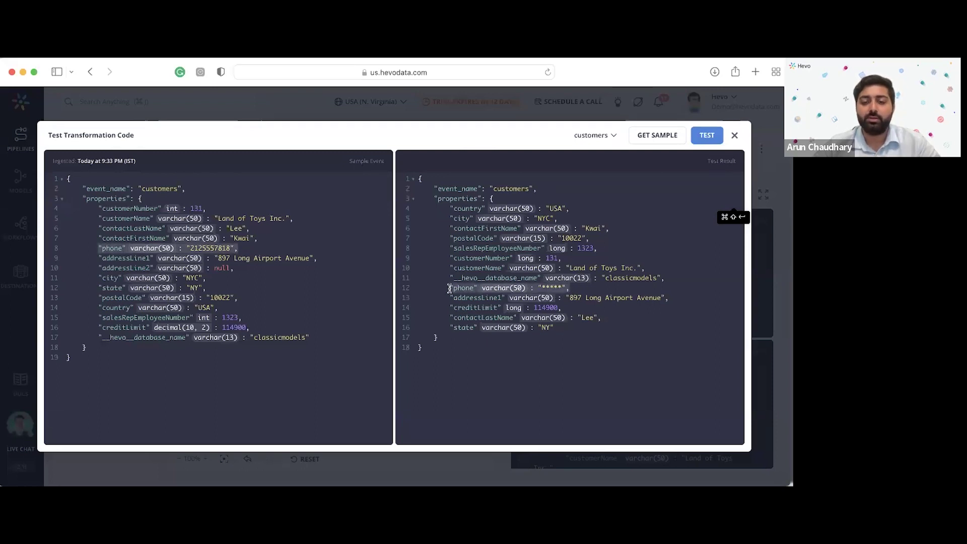
left_click(580, 287)
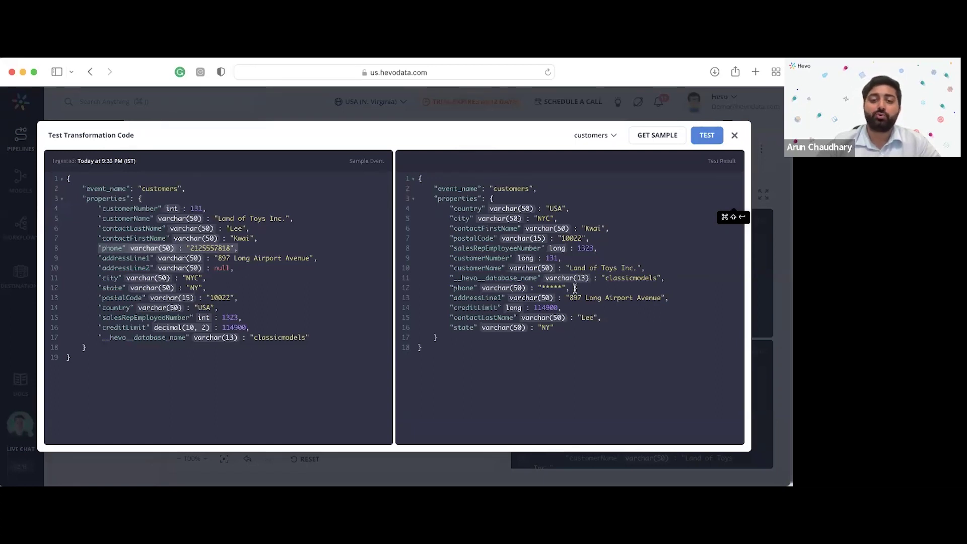
left_click(735, 135)
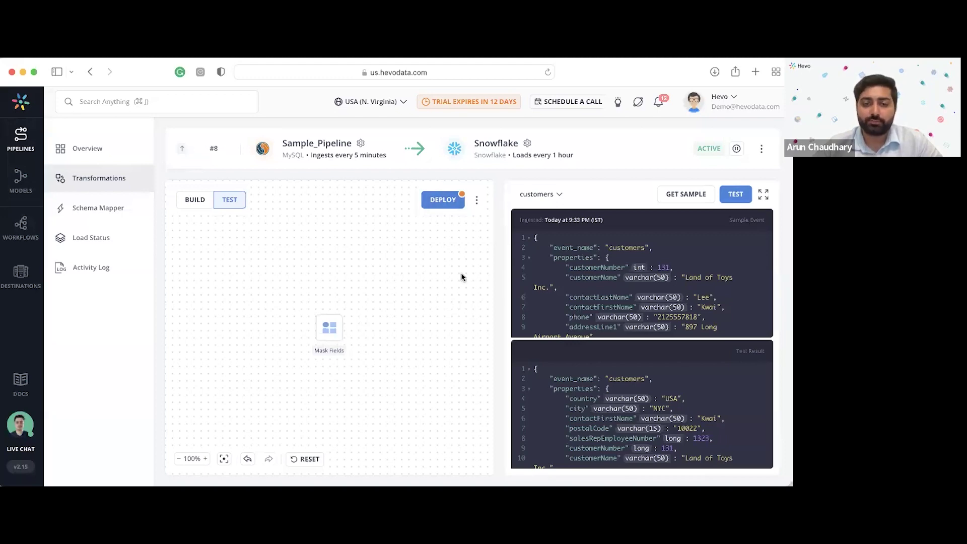
Switch Sample_Pipeline's transformations from the drag-and-drop canvas to the Python-based interface.
left_click(477, 200)
left_click(446, 226)
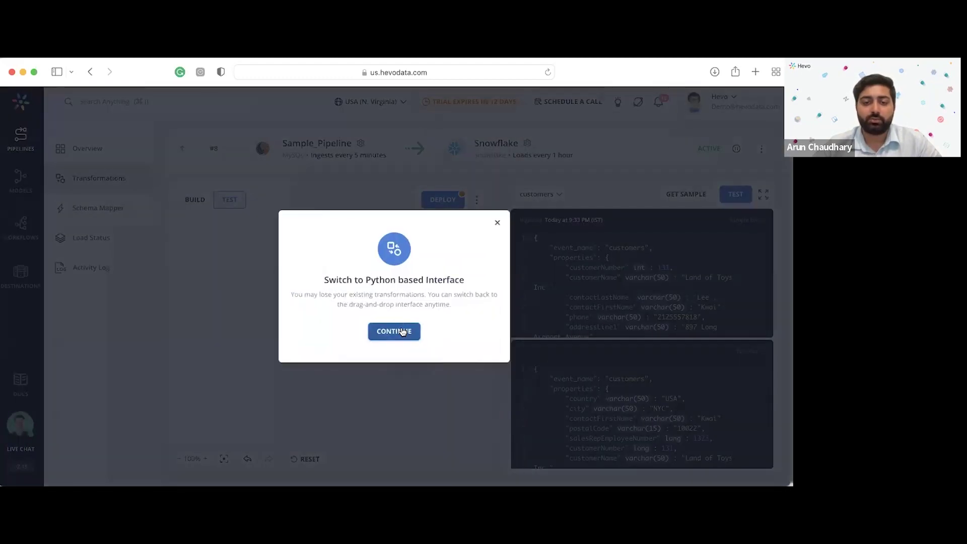
left_click(394, 316)
Return to the pipeline overview and examine the Transformations and Schema Mapper stages of the pipeline activity.
left_click(86, 148)
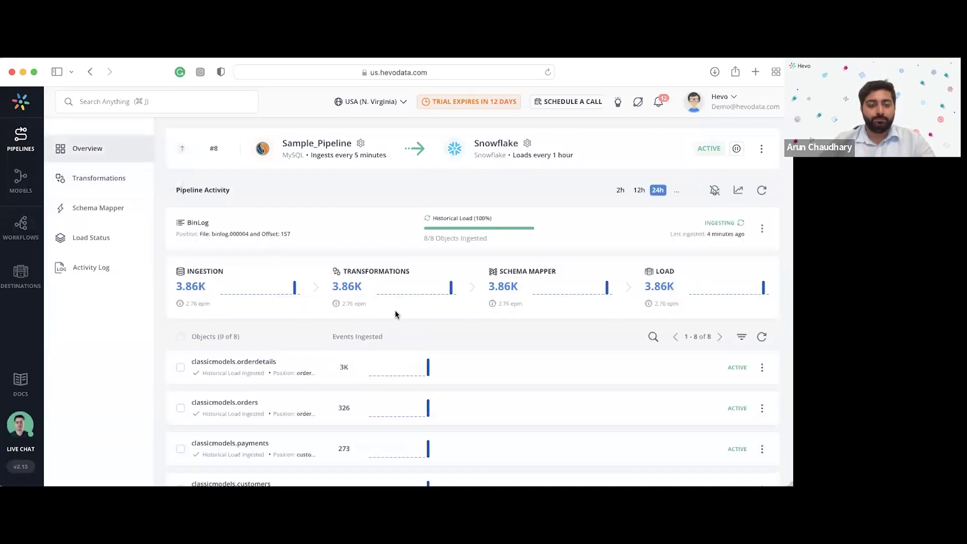
left_click_drag(410, 272, 347, 274)
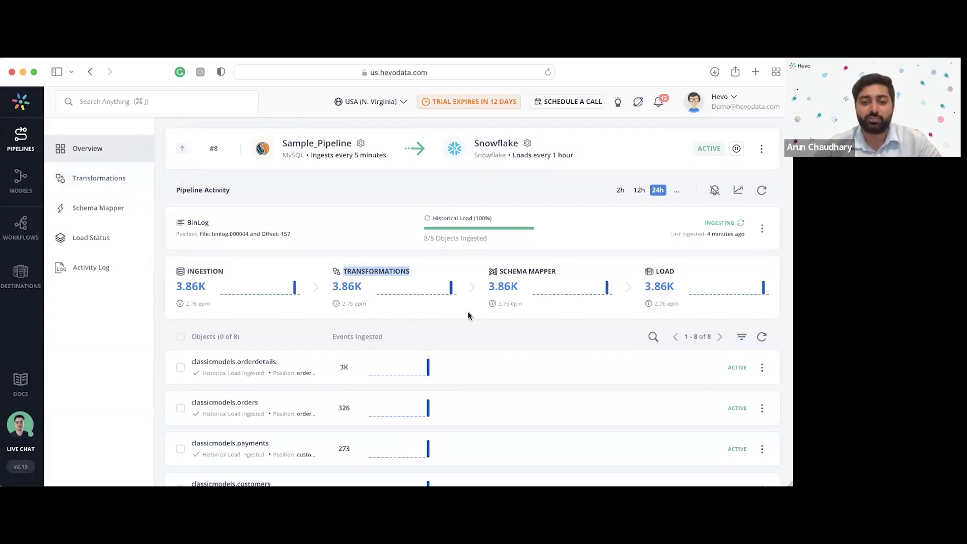
left_click(557, 272)
left_click_drag(558, 272, 505, 272)
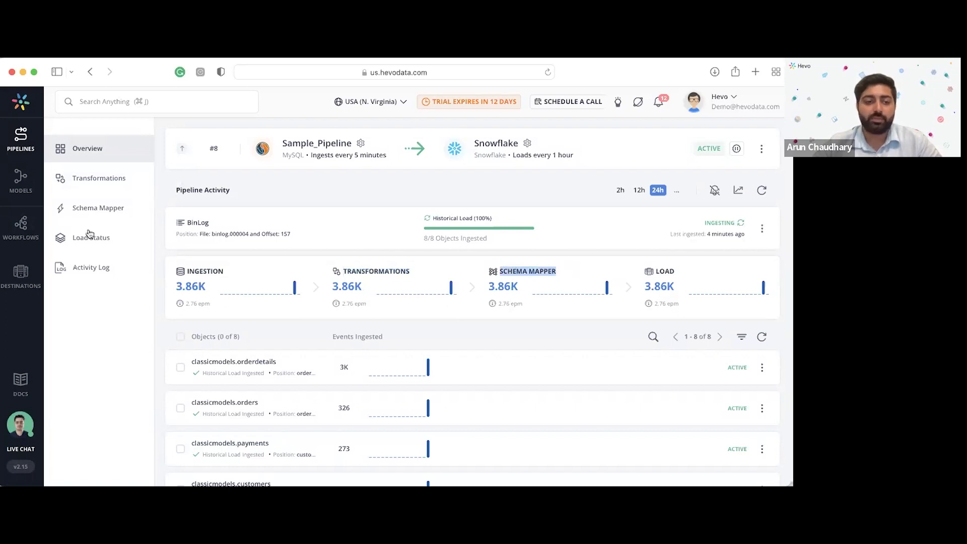
Open the Schema Mapper and review the mapping summary of the offices event type.
left_click(99, 209)
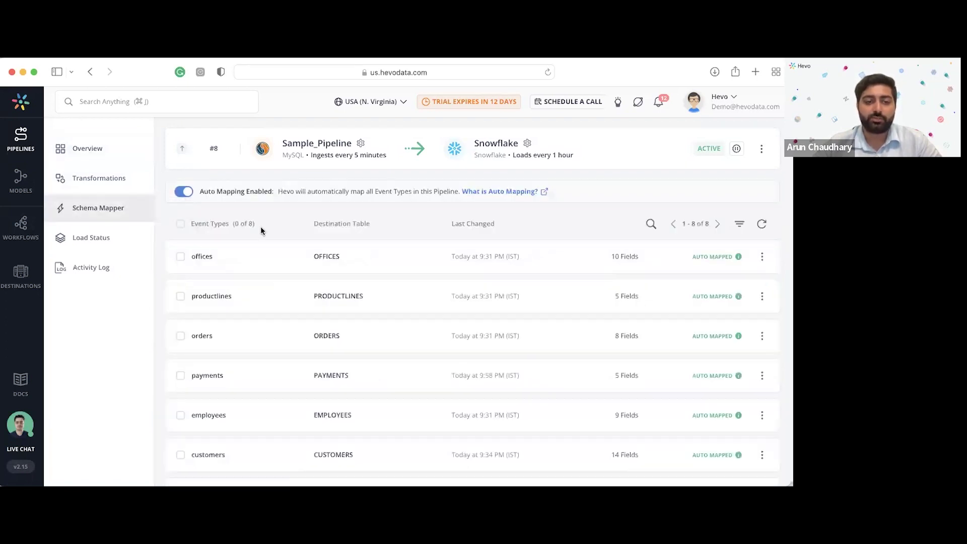
left_click(385, 262)
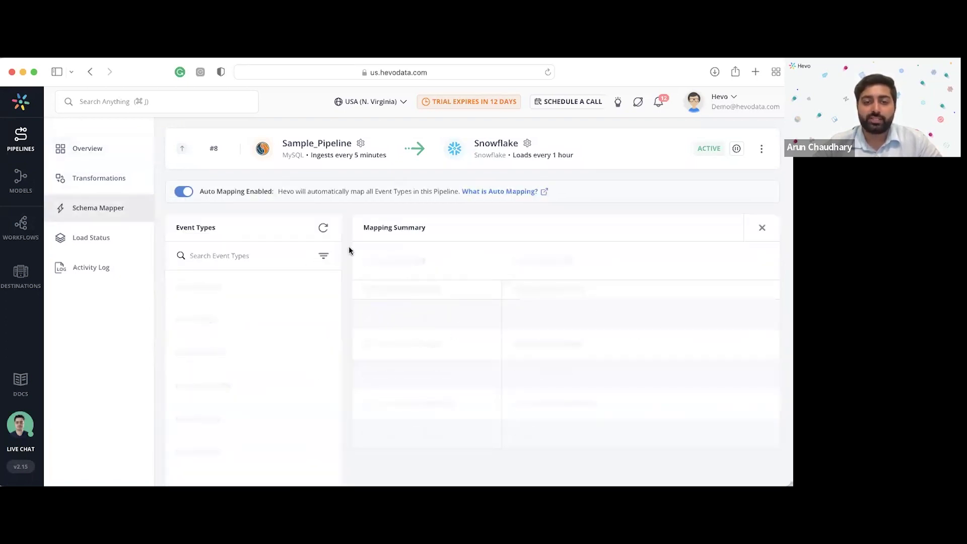
scroll(343, 249, "down", 1)
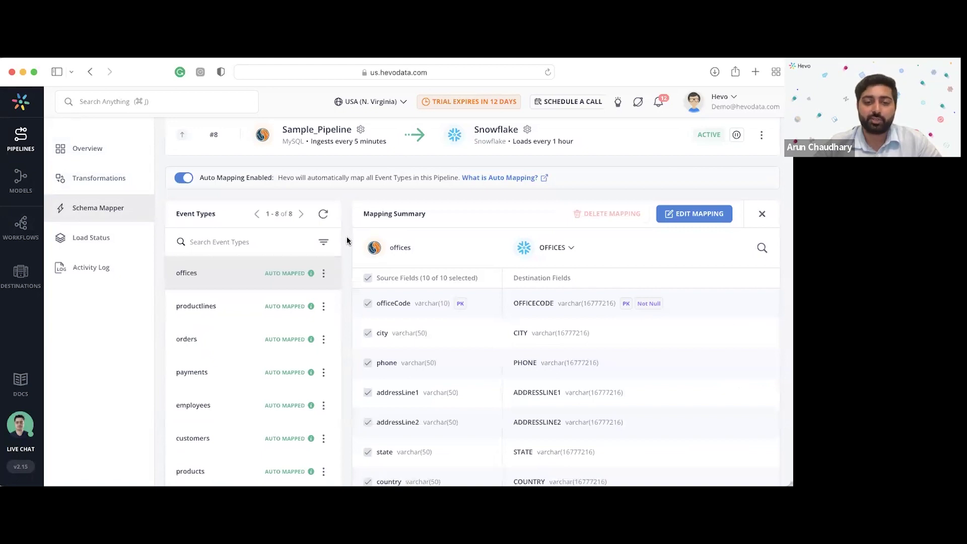
scroll(346, 241, "down", 3)
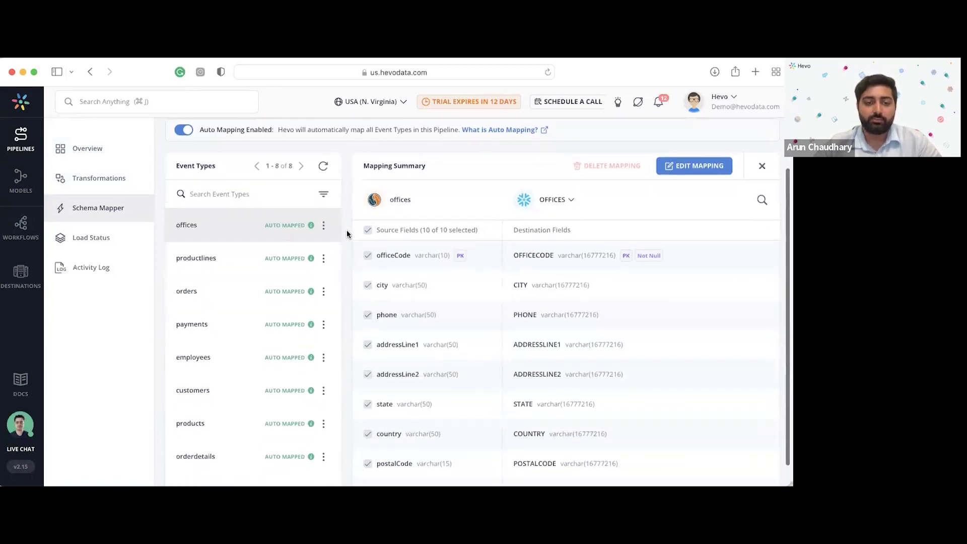
scroll(345, 228, "down", 1)
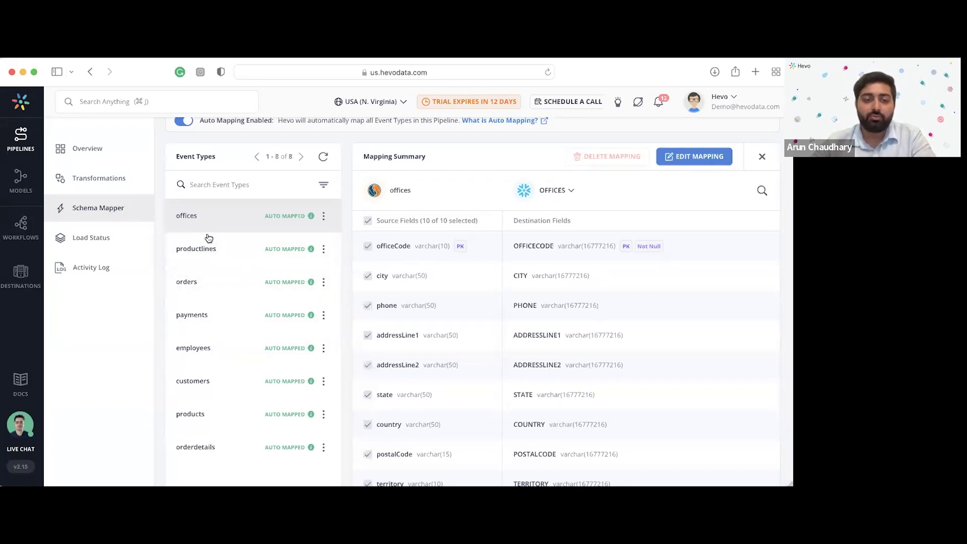
Review the productlines, orders and payments mappings, examining the CUSTOMERNUMBER and CHECKNUMBER destination fields of payments.
left_click(229, 251)
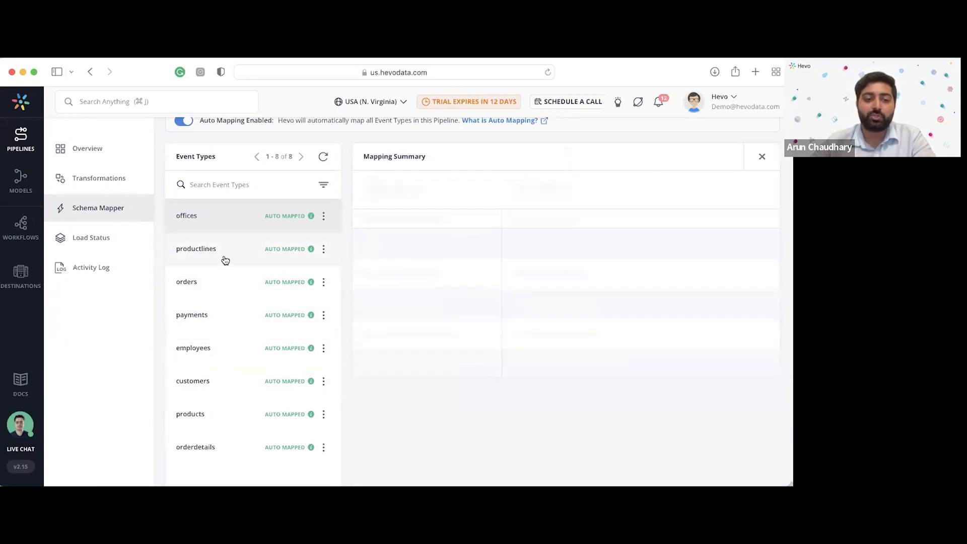
left_click(220, 283)
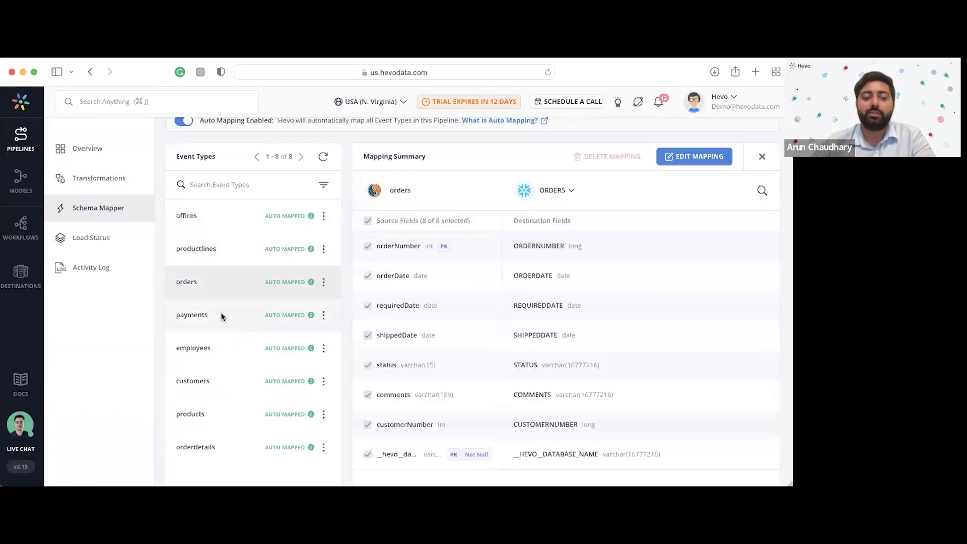
left_click(221, 316)
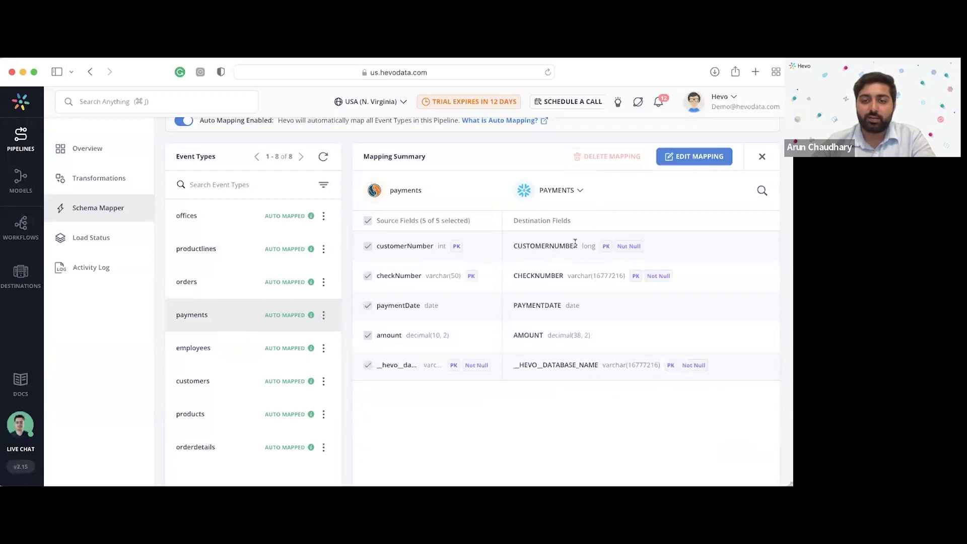
left_click_drag(577, 247, 514, 246)
left_click_drag(563, 275, 512, 276)
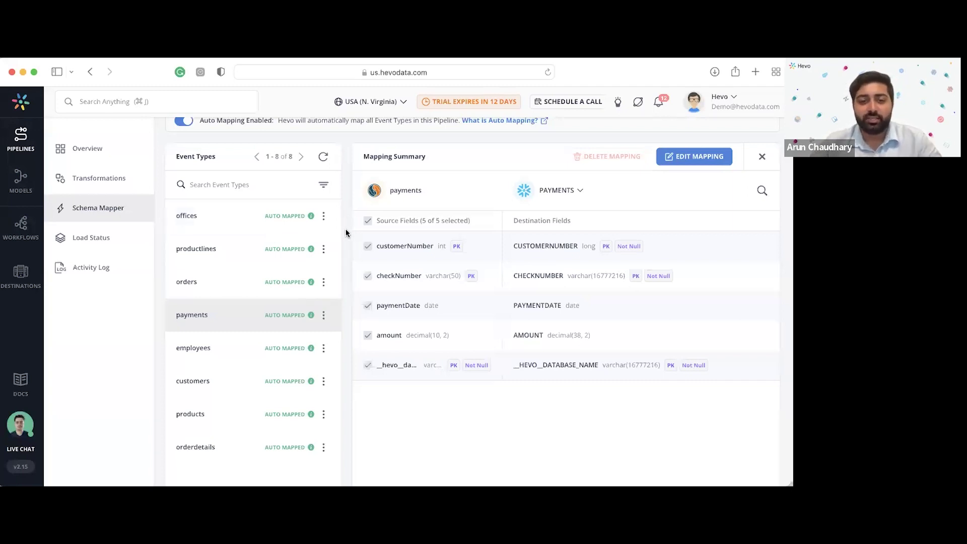
Review the employees mapping, comparing the source and destination of employeeNumber and checking the firstName field's data type.
left_click(231, 353)
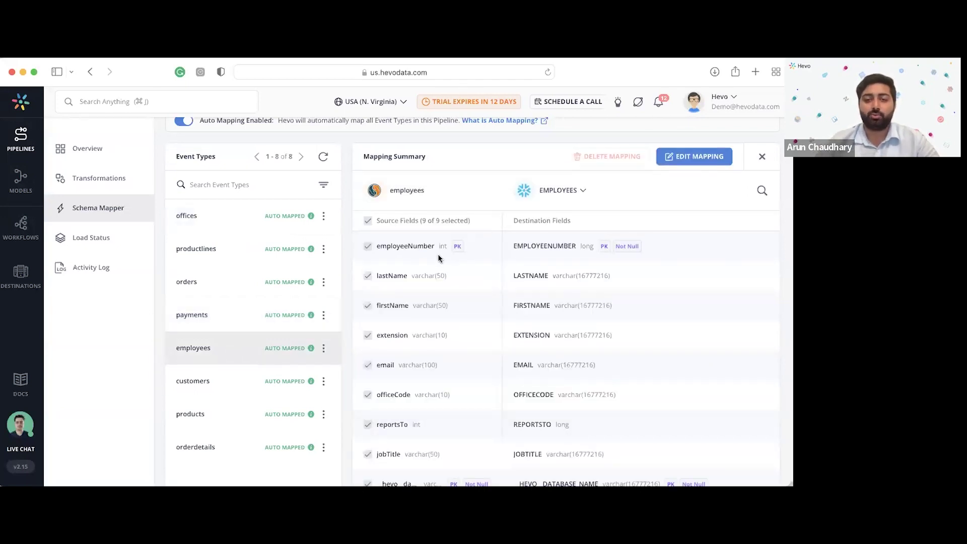
left_click_drag(434, 245, 376, 249)
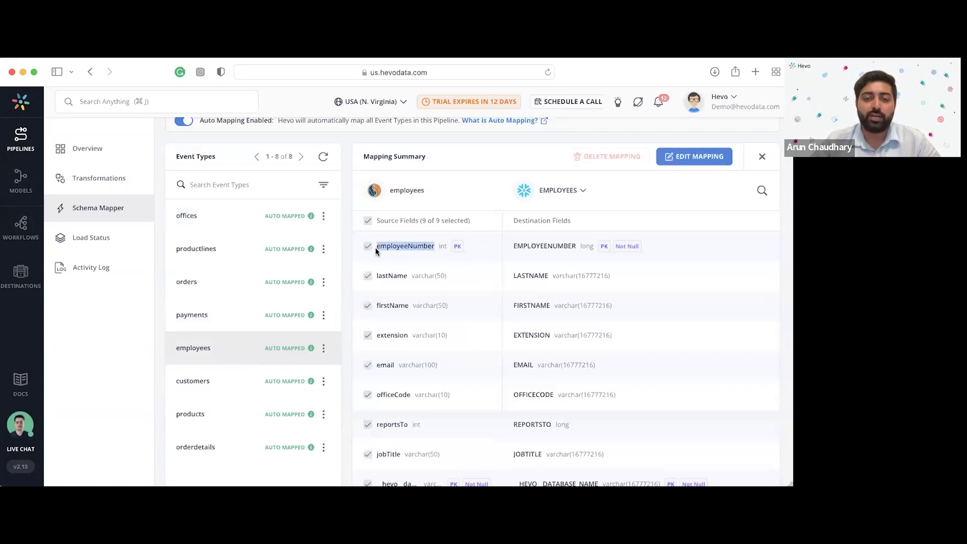
left_click(451, 262)
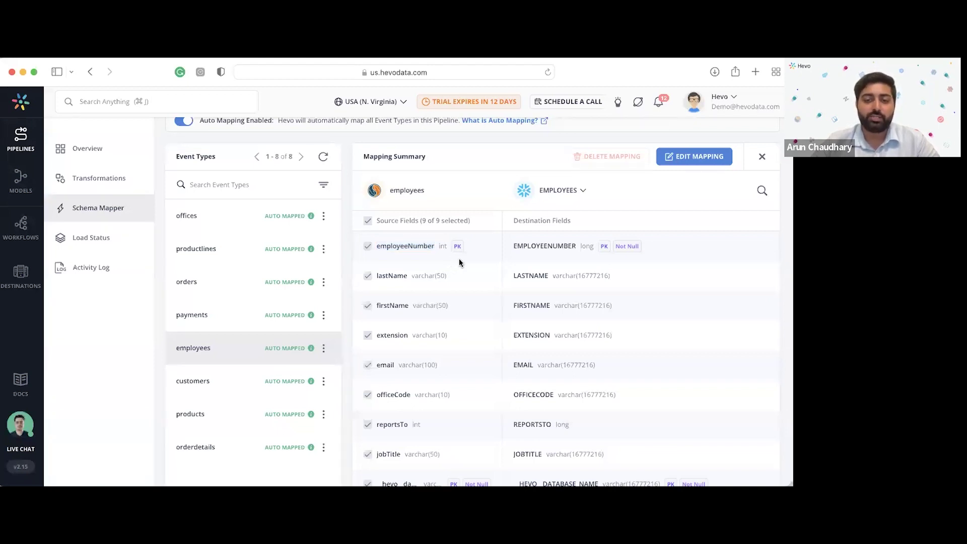
scroll(451, 262, "down", 1)
double_click(422, 231)
left_click(466, 244)
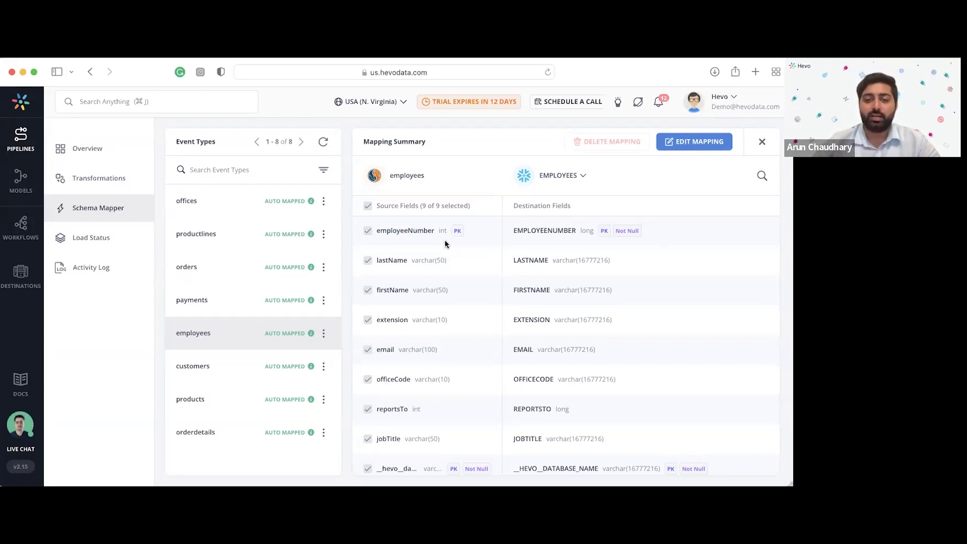
left_click_drag(512, 230, 575, 233)
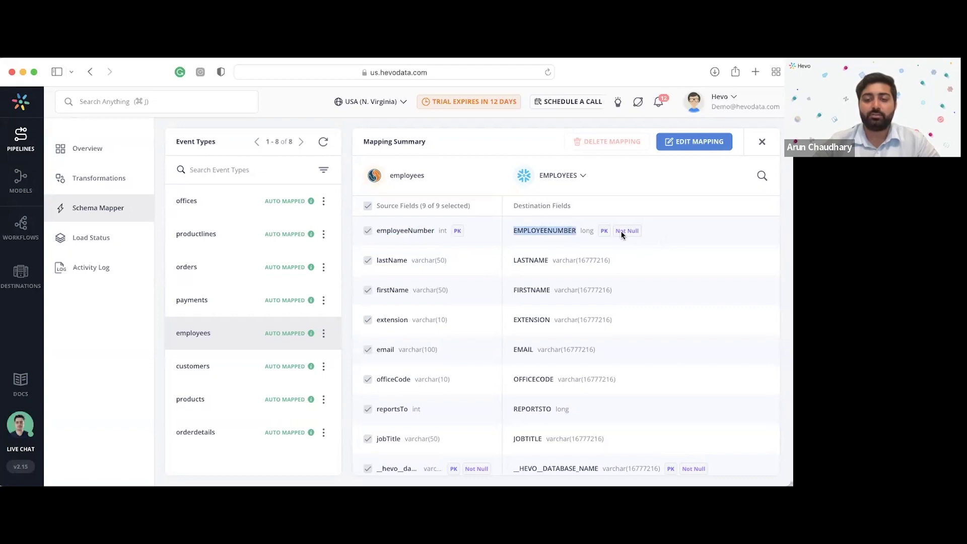
left_click(664, 236)
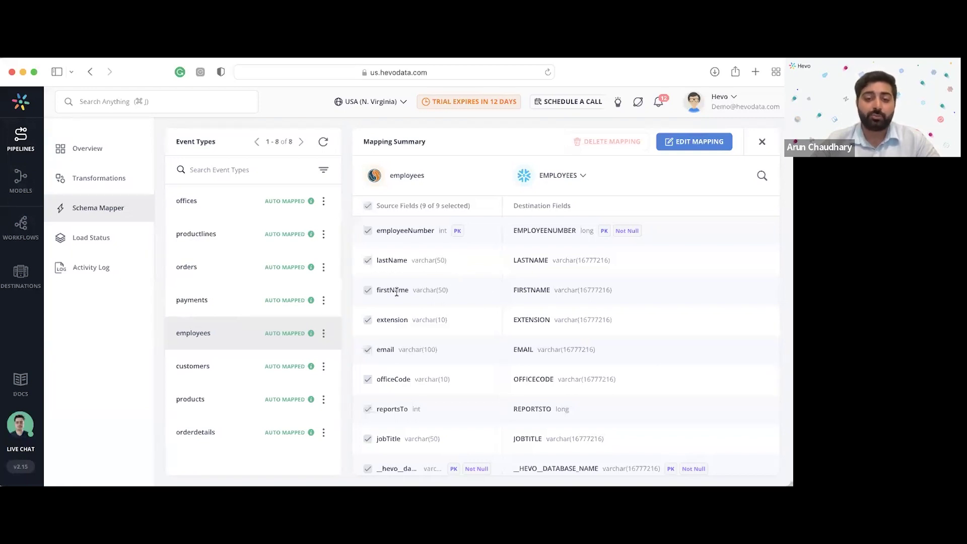
triple_click(438, 288)
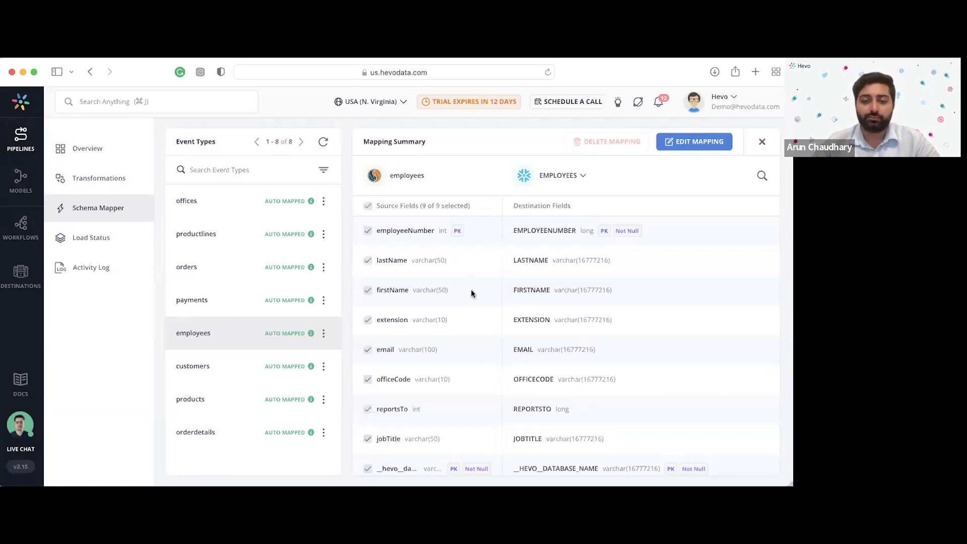
Open the products event type's mapping and disable Auto Mapping for it.
left_click(217, 400)
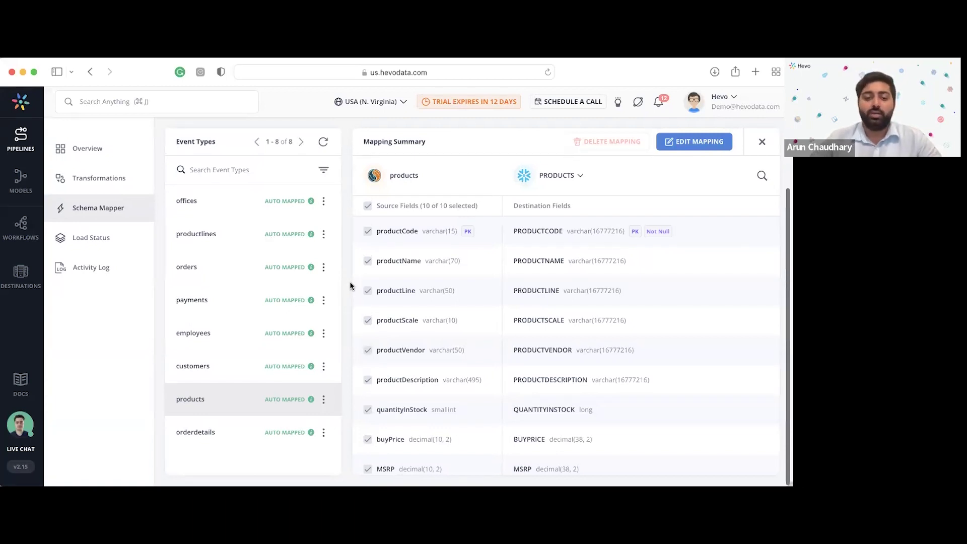
left_click(324, 400)
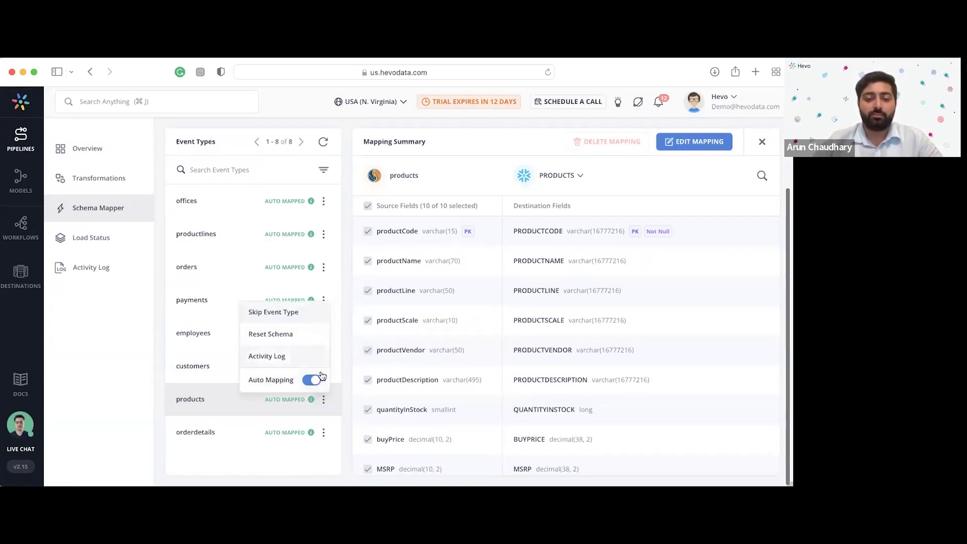
left_click(557, 227)
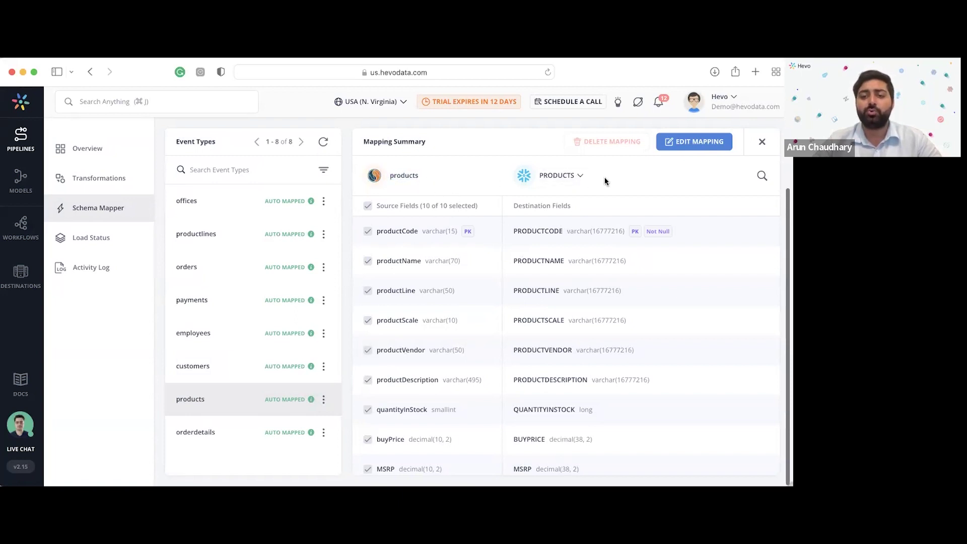
left_click(323, 399)
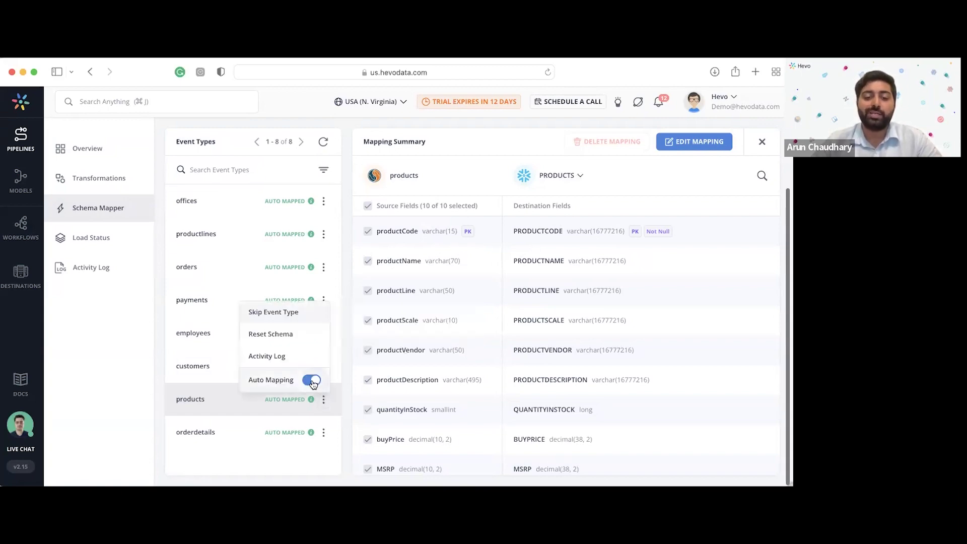
left_click(313, 384)
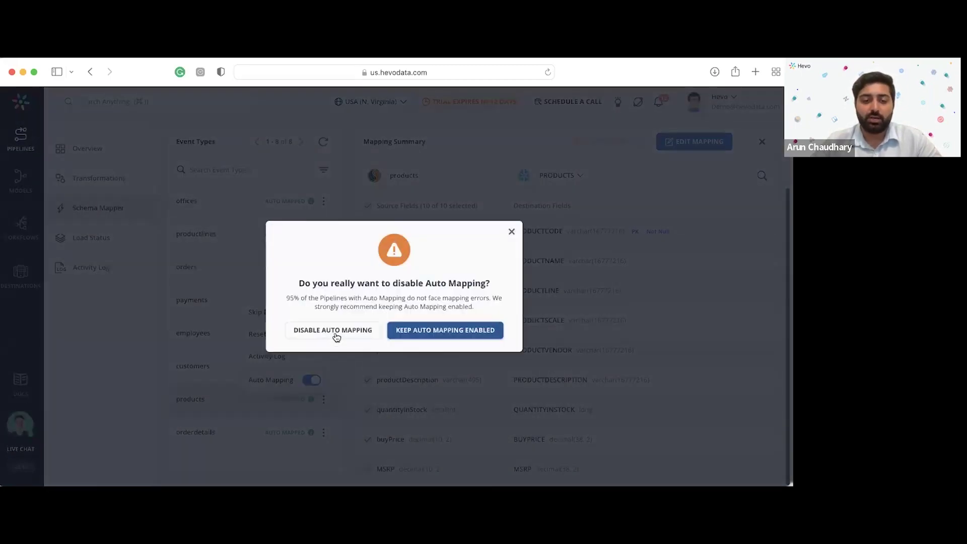
left_click(336, 331)
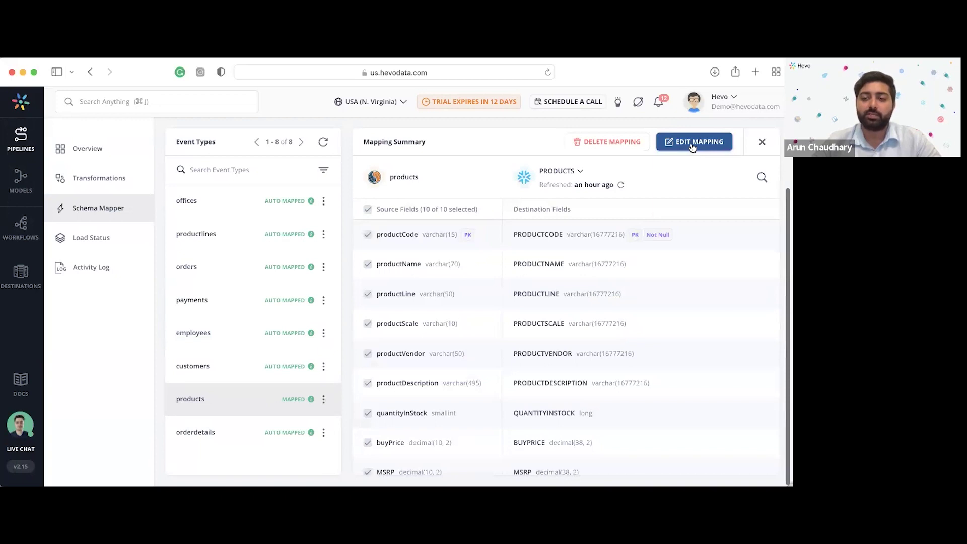
Edit the products mapping and exclude the source fields productLine, productScale and productVendor.
left_click(692, 142)
scroll(418, 265, "down", 1)
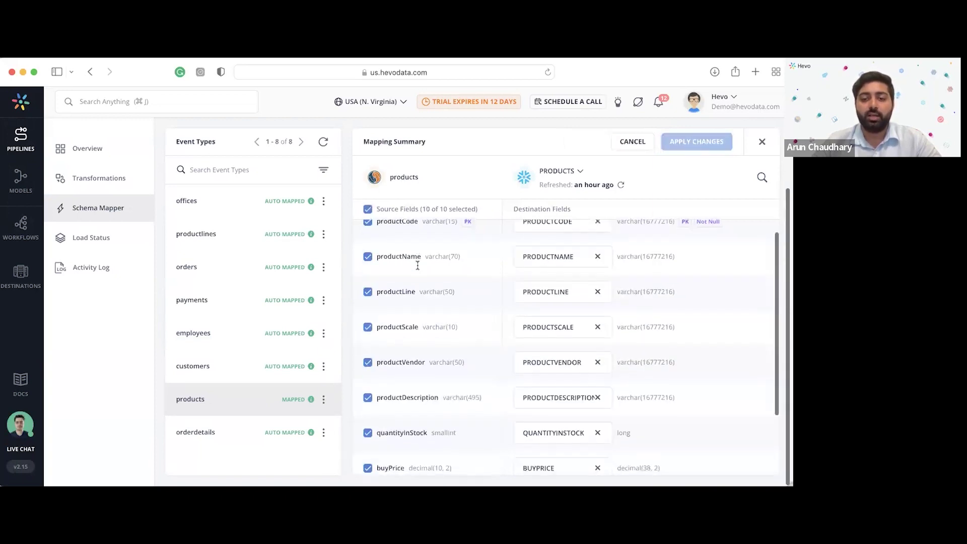
left_click(368, 292)
left_click(368, 327)
left_click(368, 360)
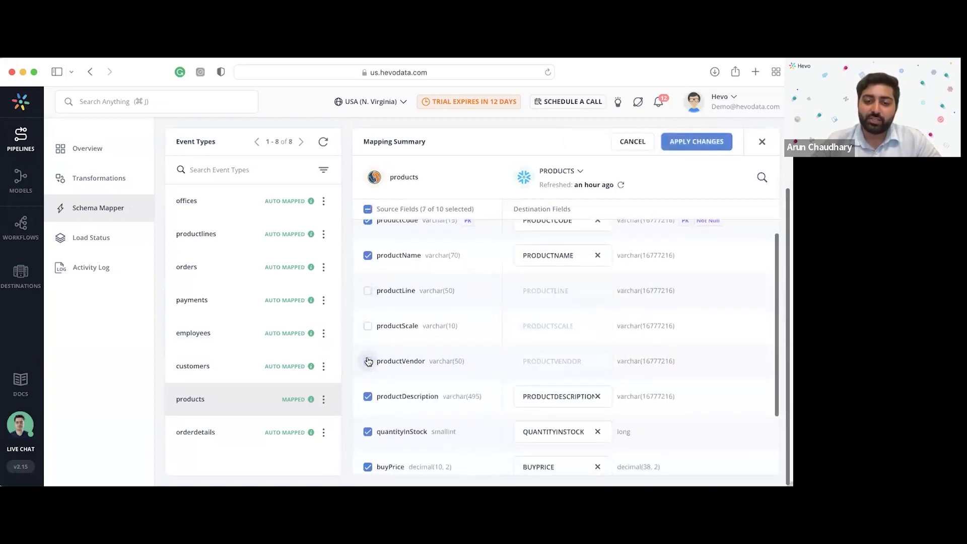
Map productName to a new destination field named PRODUCTFName, and check its data type and the PRODUCTCODE field options.
scroll(467, 317, "up", 1)
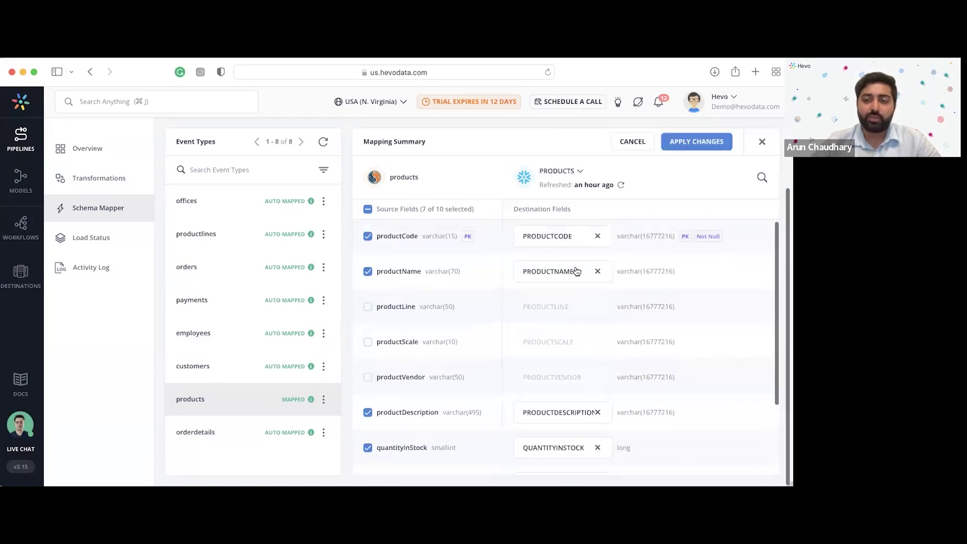
left_click(576, 271)
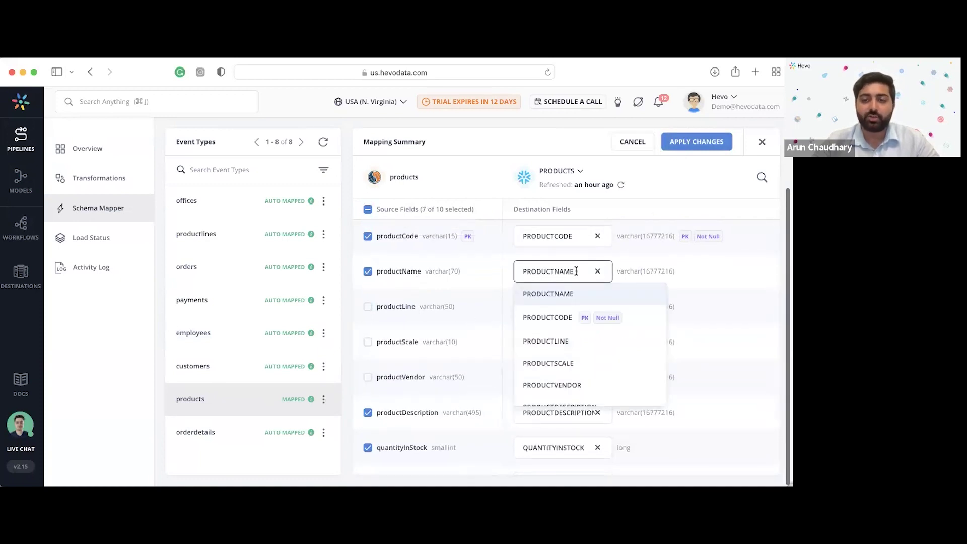
key("BackSpace")
key("BackSpace")
key("BackSpace")
key("BackSpace")
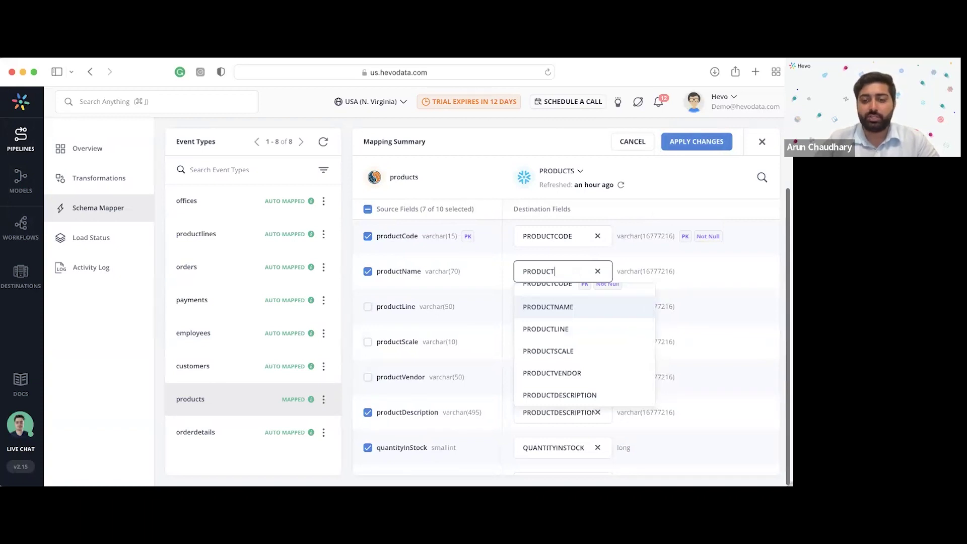
type("FName")
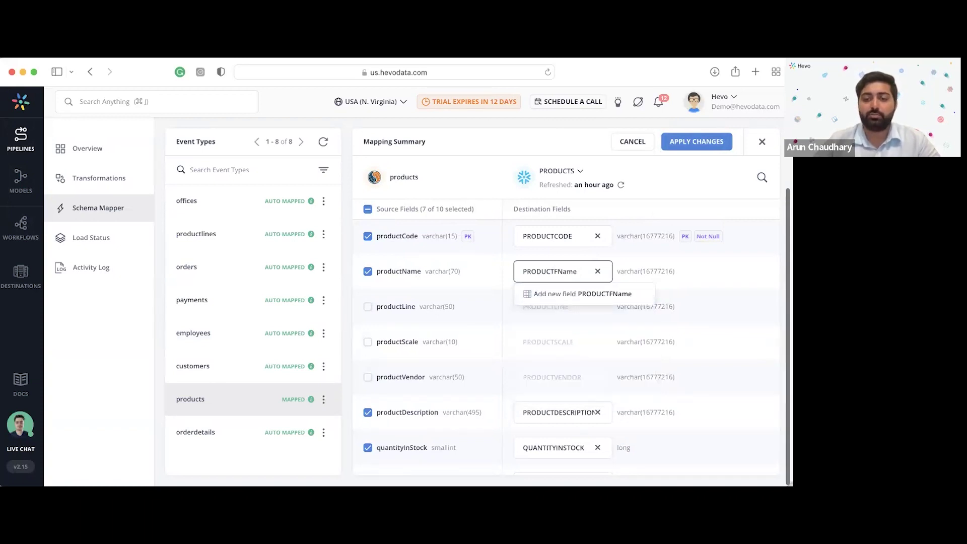
left_click(696, 269)
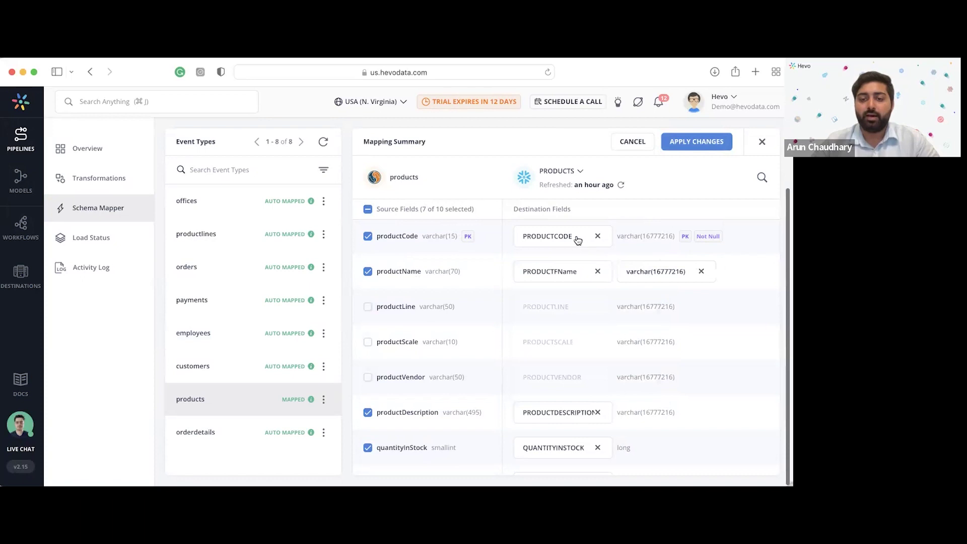
left_click(685, 273)
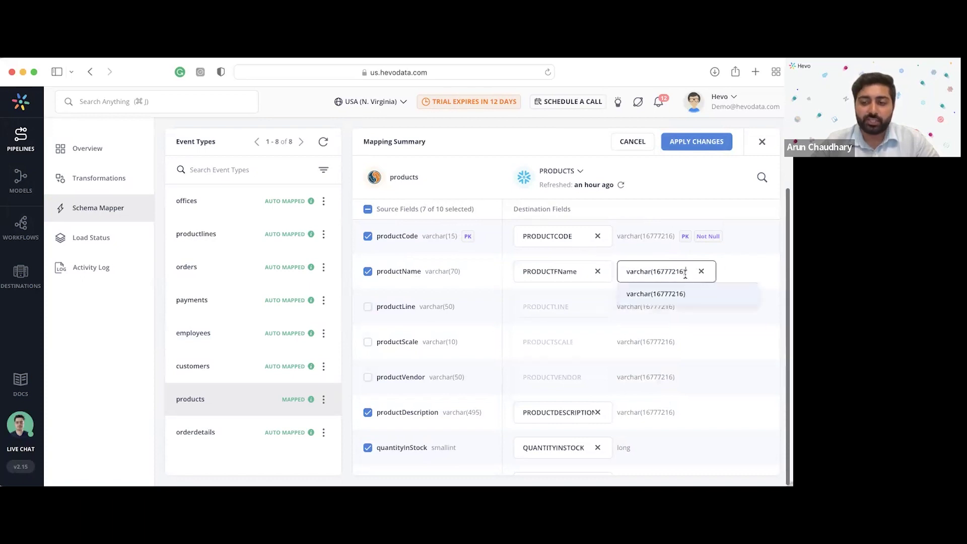
left_click(576, 238)
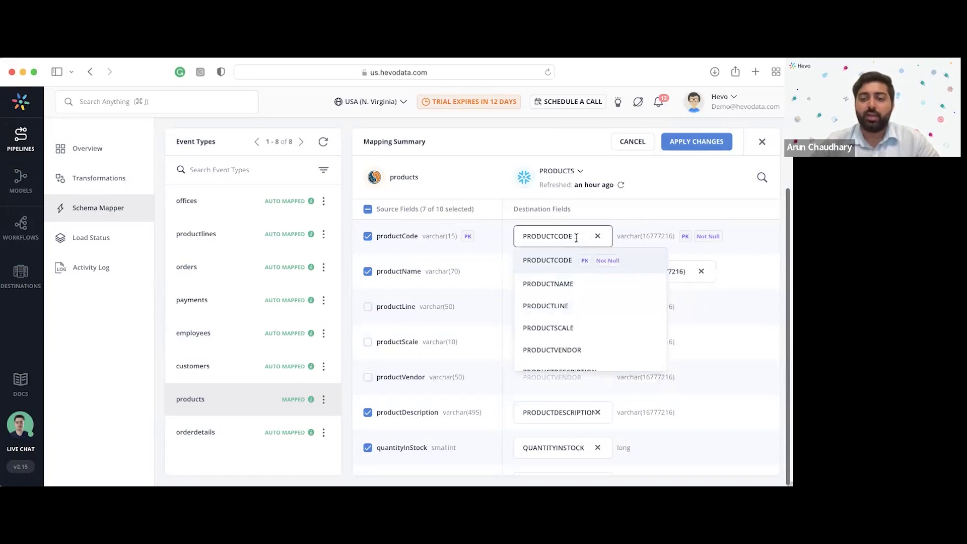
Change the destination table of the products mapping to NEW_PRODUCTS.
left_click(580, 172)
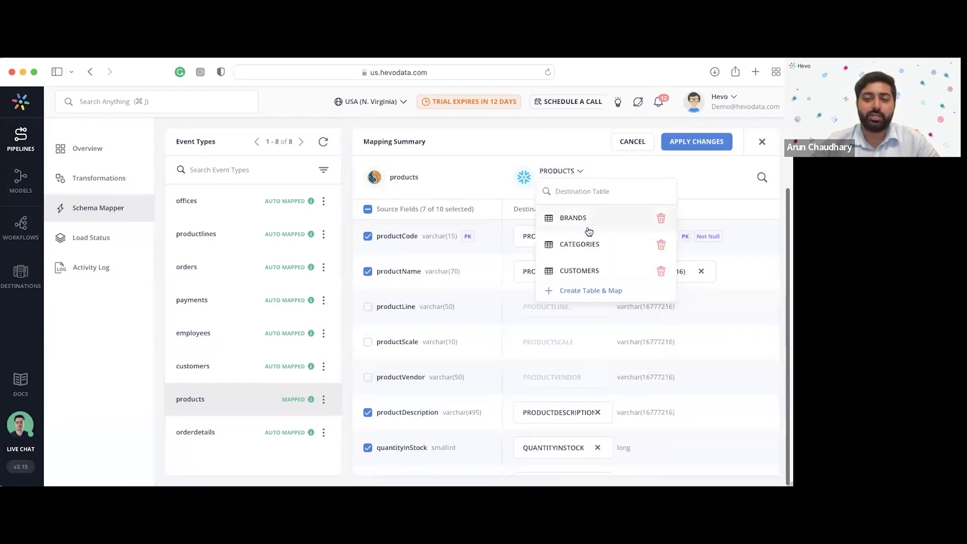
scroll(607, 236, "down", 4)
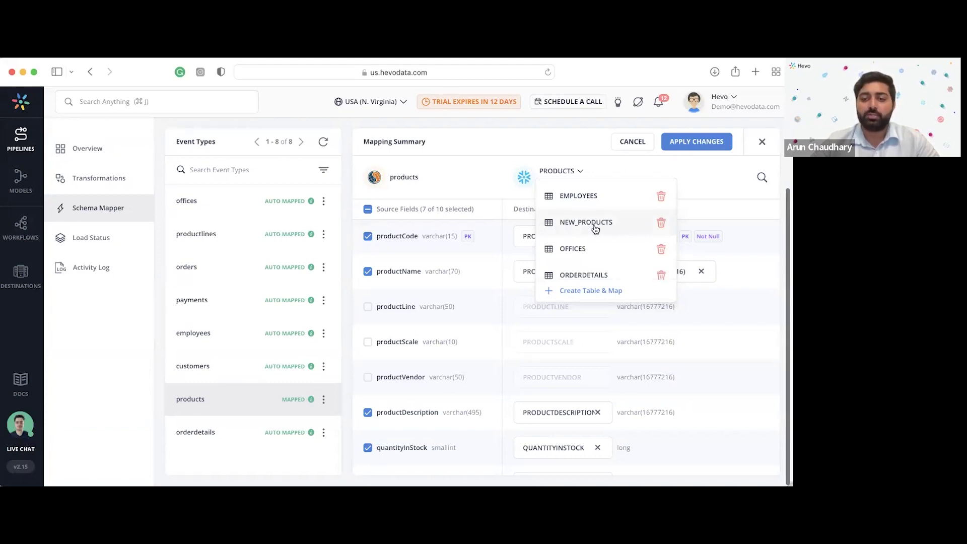
left_click(596, 228)
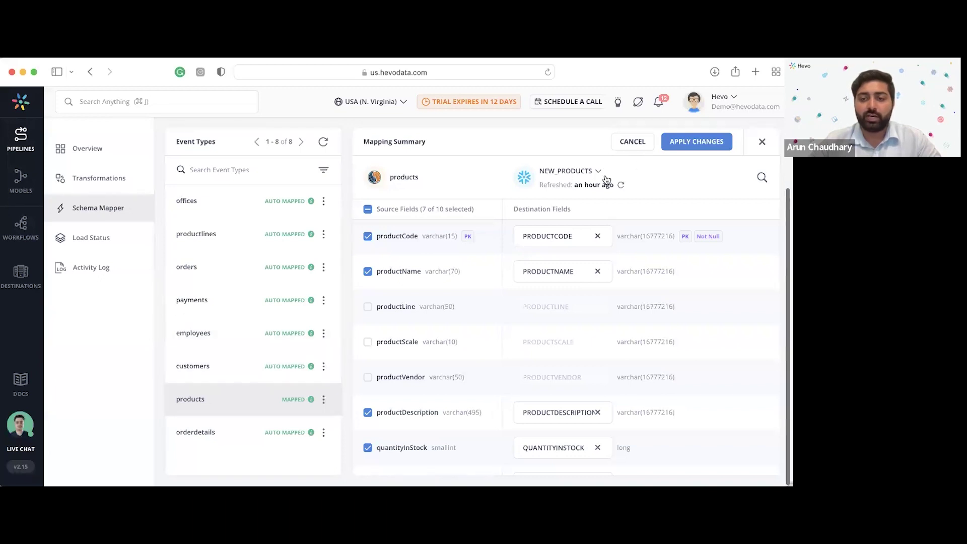
Re-enable Auto Mapping for the products event type.
left_click(323, 399)
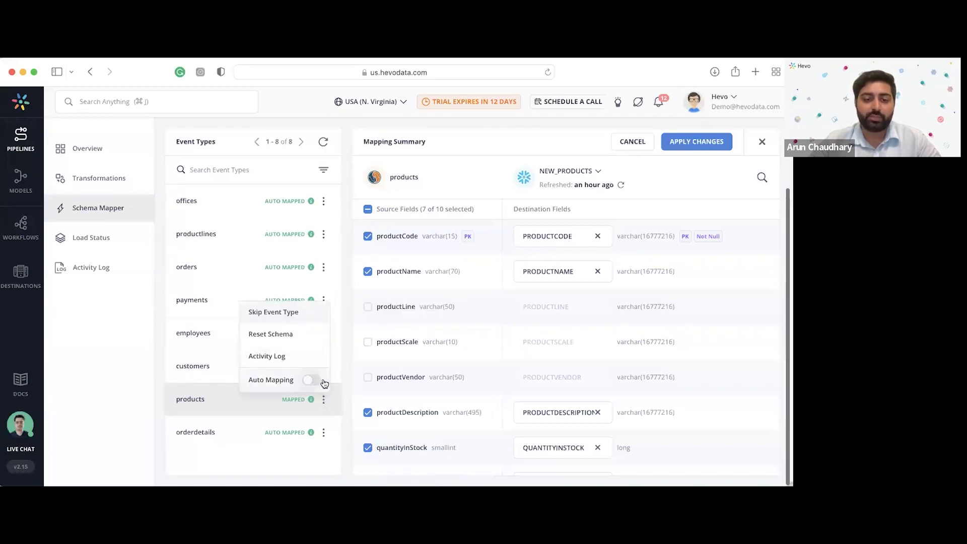
left_click(312, 382)
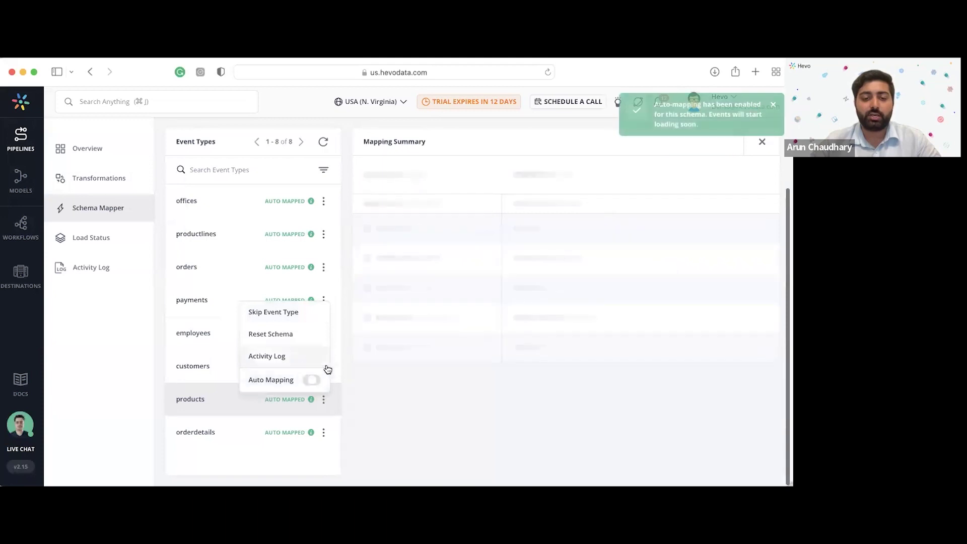
Open Sample_Pipeline's overview and check the MySQL ingestion interval and the Snowflake load interval.
left_click(101, 150)
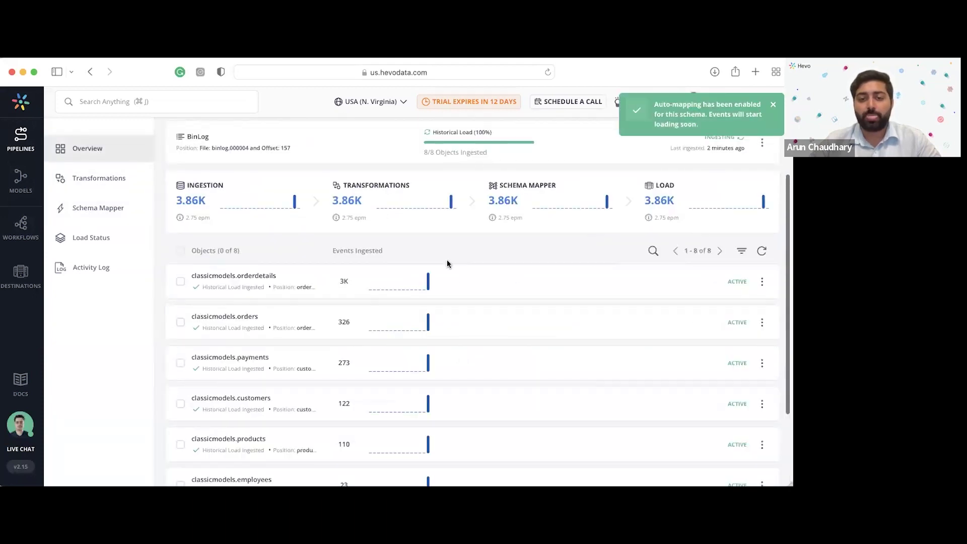
scroll(446, 259, "up", 2)
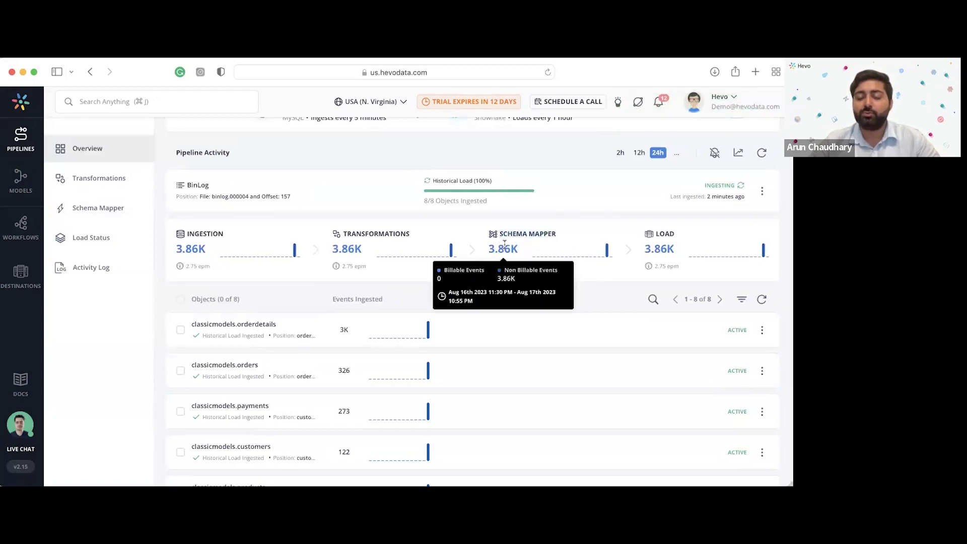
scroll(618, 266, "up", 1)
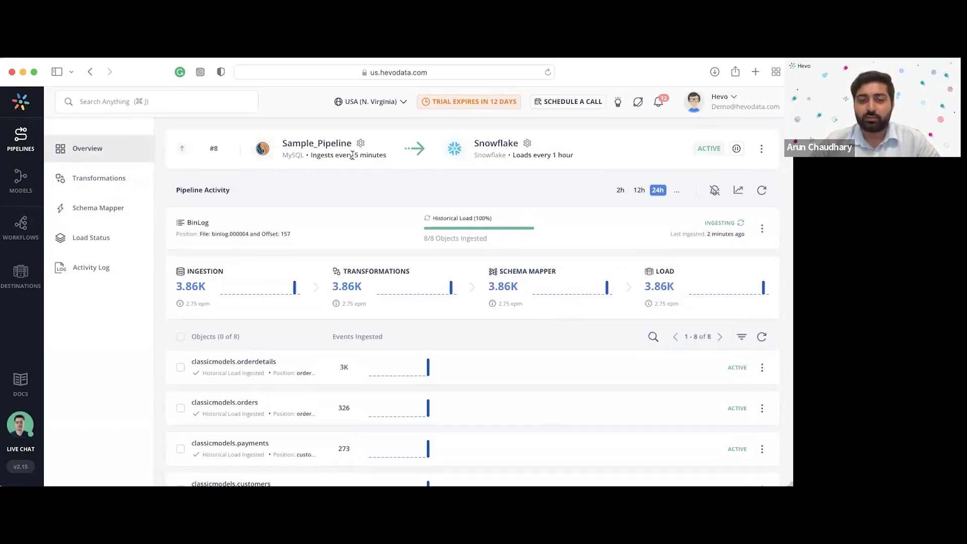
left_click_drag(353, 155, 386, 156)
left_click(402, 183)
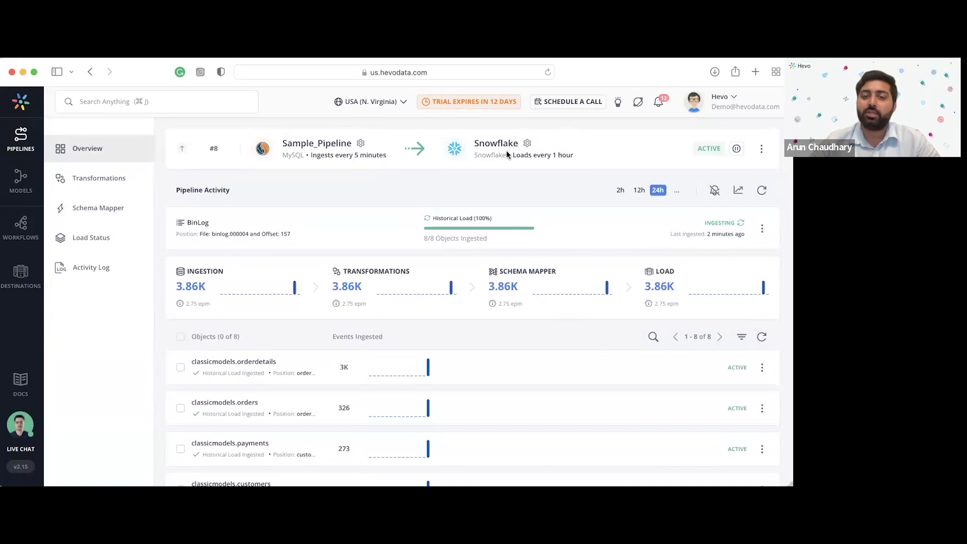
left_click_drag(512, 155, 573, 154)
left_click(551, 183)
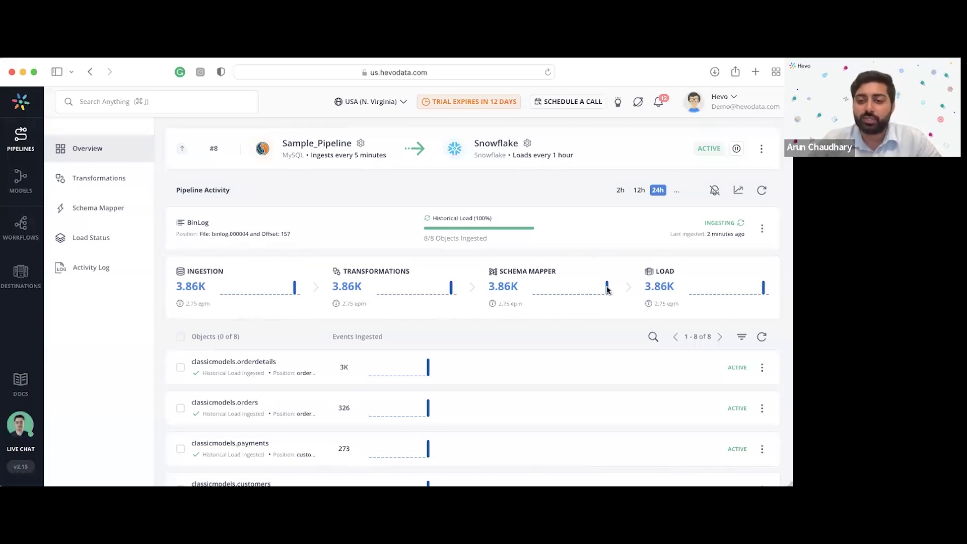
Examine the Load stage in the pipeline activity and compare the source's ingestion schedule with the destination's load schedule.
left_click_drag(655, 273, 674, 272)
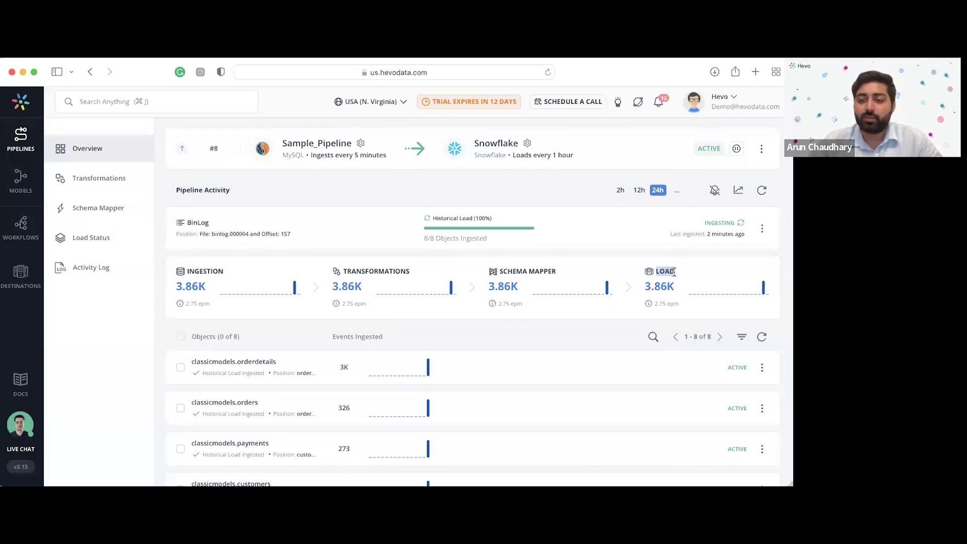
left_click(628, 293)
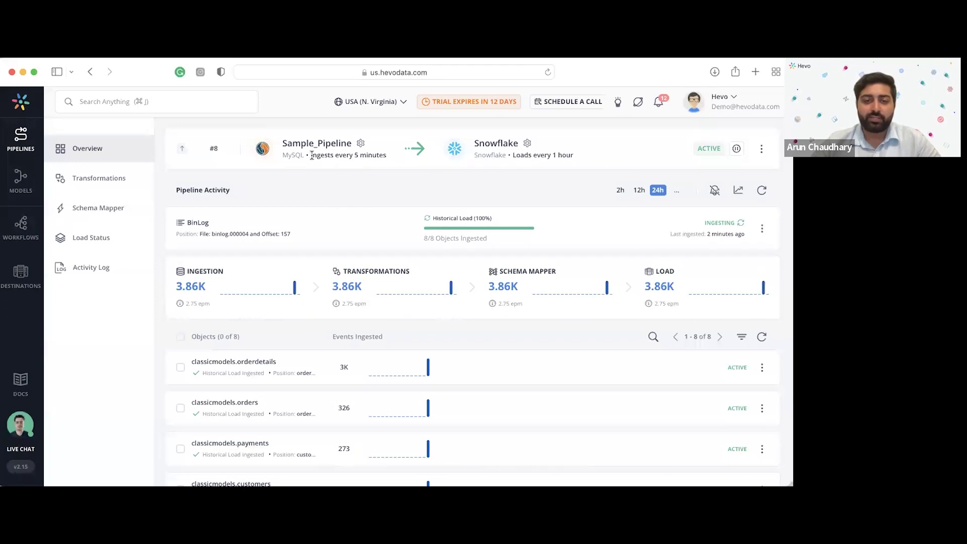
left_click_drag(311, 156, 388, 155)
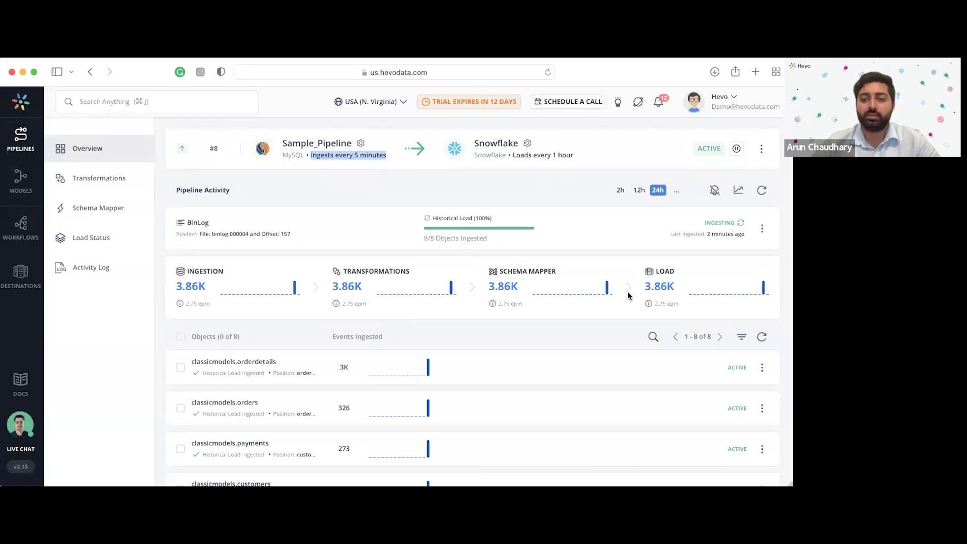
left_click(562, 197)
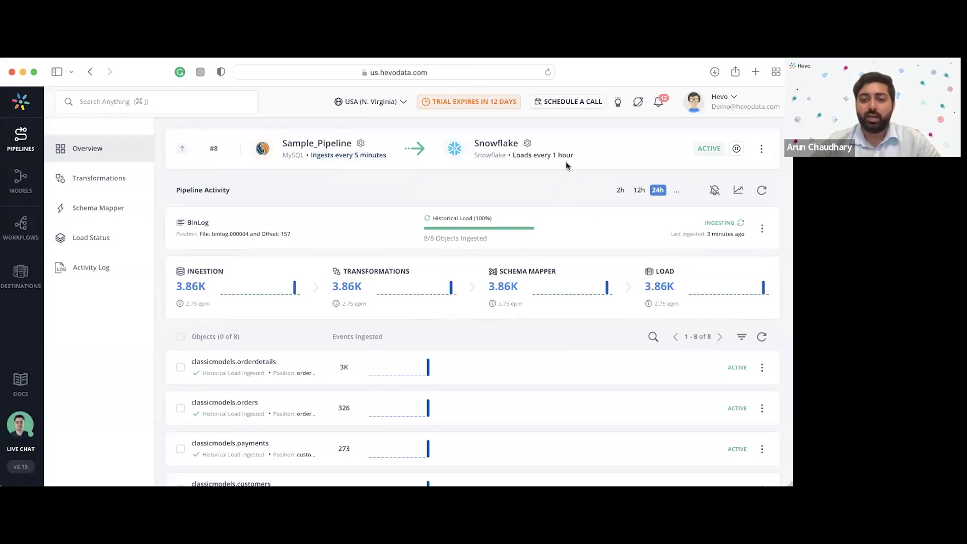
left_click_drag(576, 156, 510, 159)
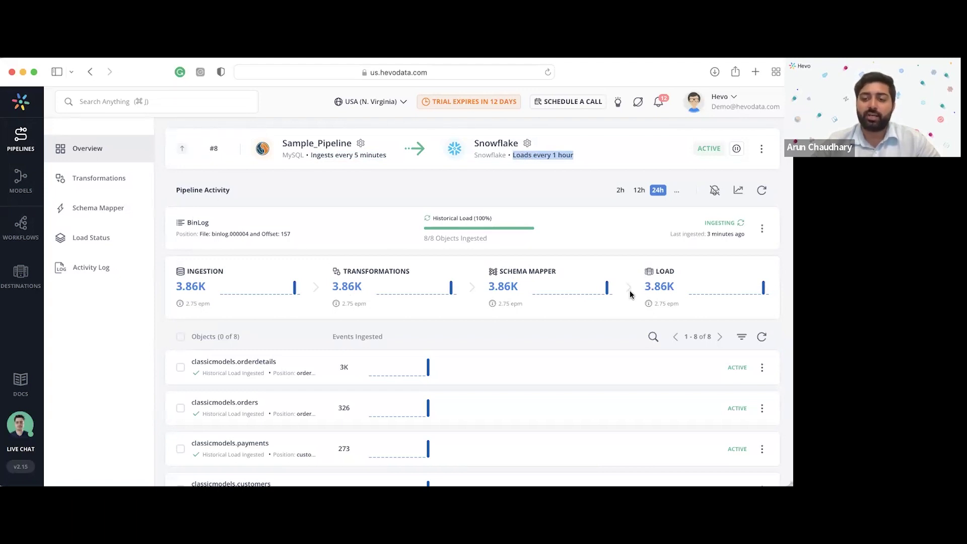
left_click(489, 340)
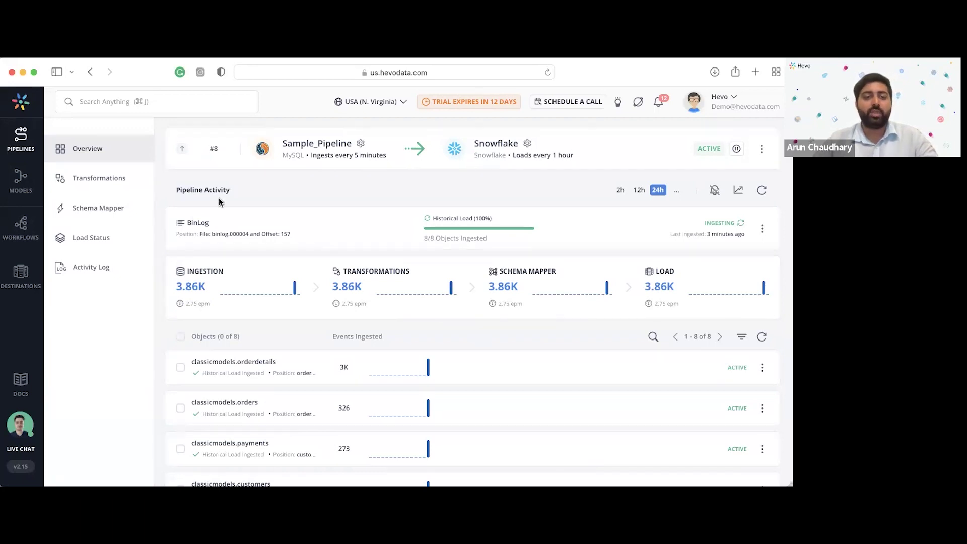
Open Models and compare the SQL and dbt Core model lists, ending on the SQL models.
left_click(19, 186)
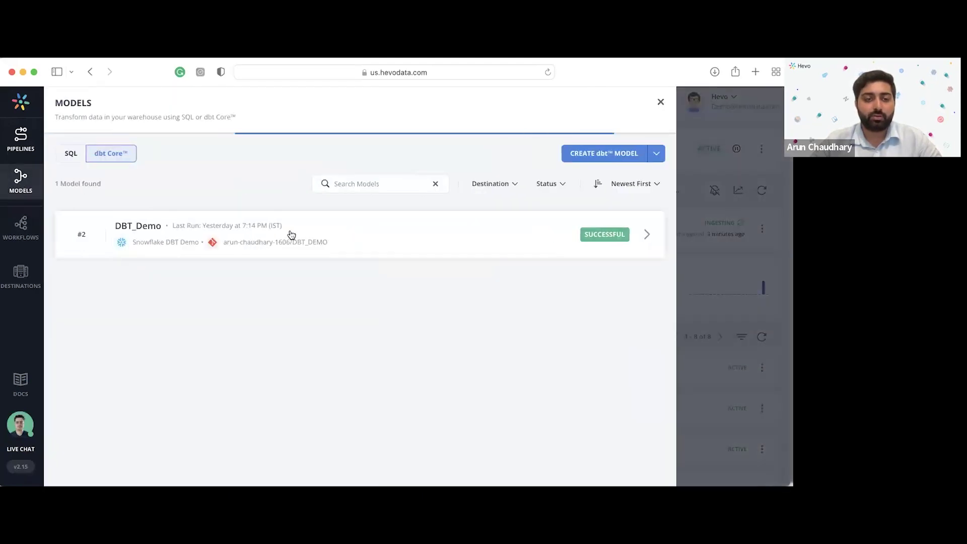
left_click(86, 157)
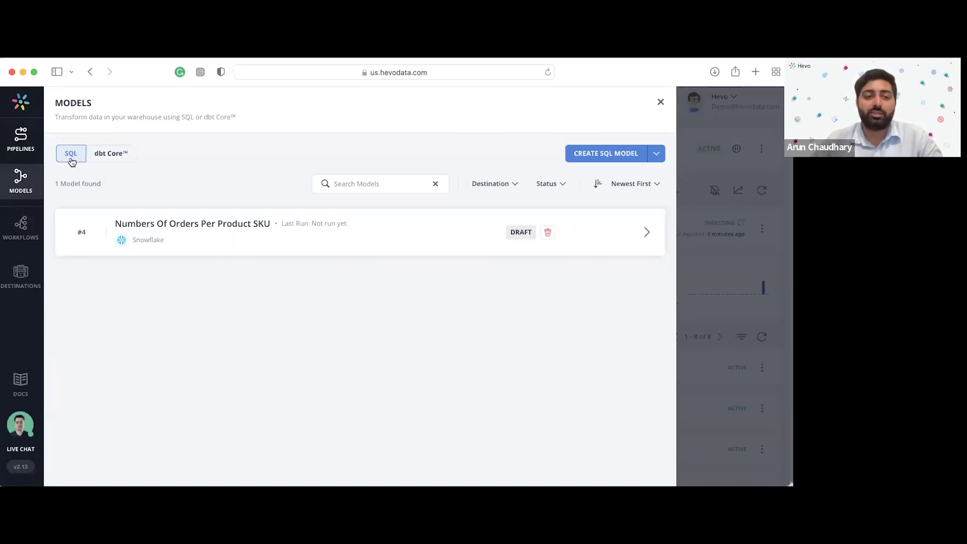
left_click(112, 156)
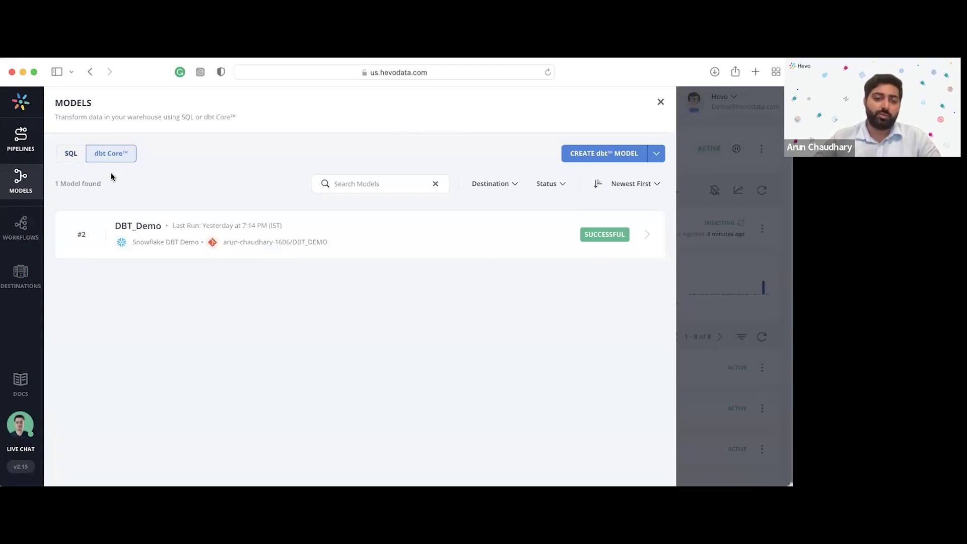
left_click(74, 160)
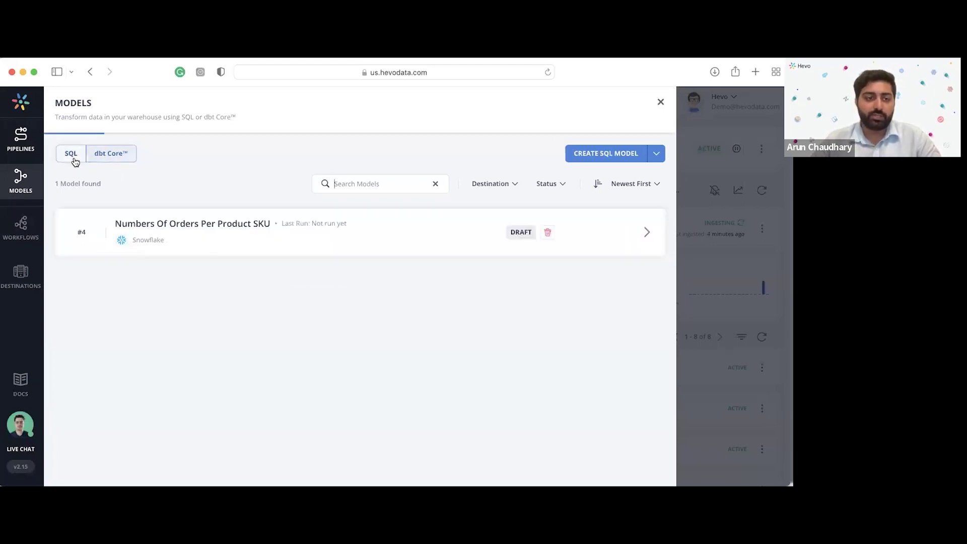
Open the Numbers Of Orders Per Product SKU model and look through its Snowflake schema tables.
left_click(209, 237)
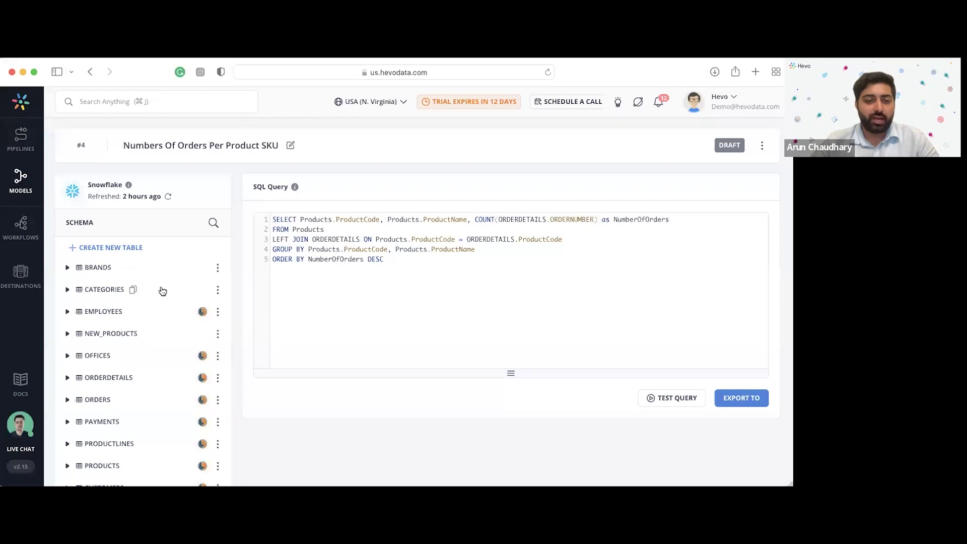
scroll(137, 301, "down", 2)
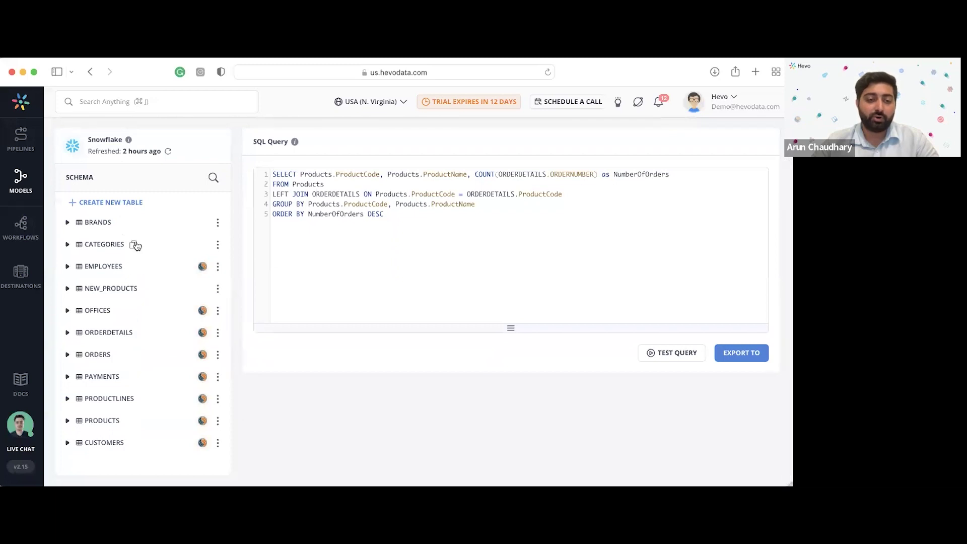
scroll(137, 416, "up", 1)
scroll(137, 416, "down", 1)
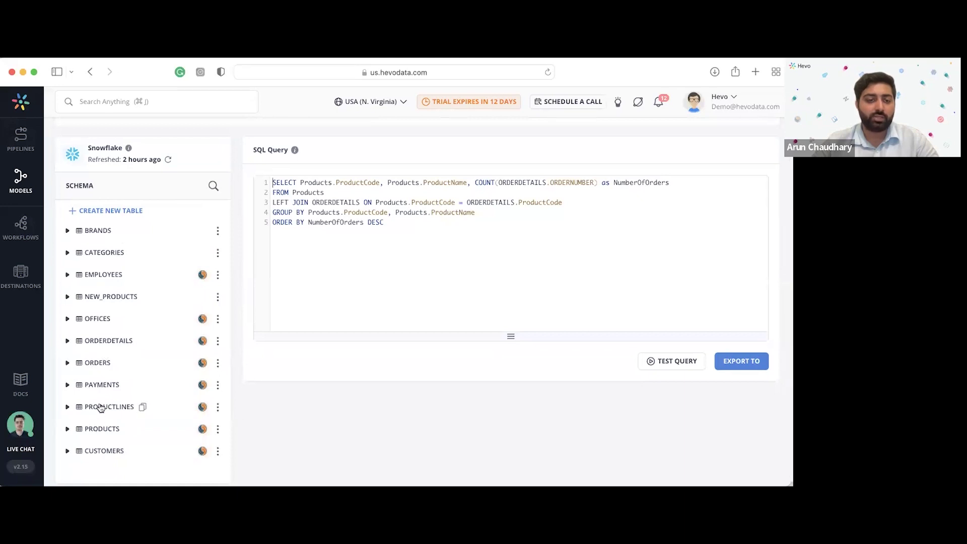
scroll(98, 363, "up", 1)
scroll(98, 363, "up", 3)
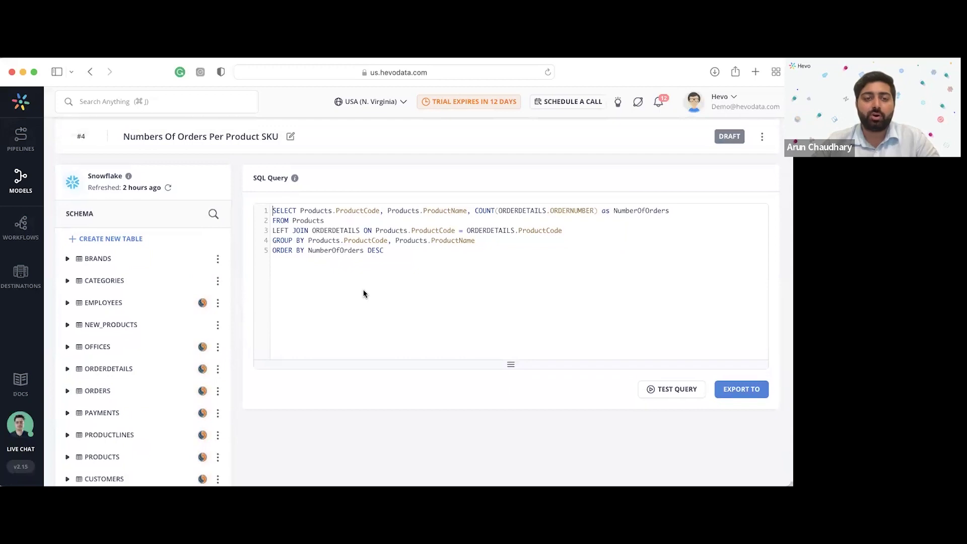
Examine the model's SQL query, including its GROUP BY and ORDER BY clauses.
scroll(406, 265, "down", 2)
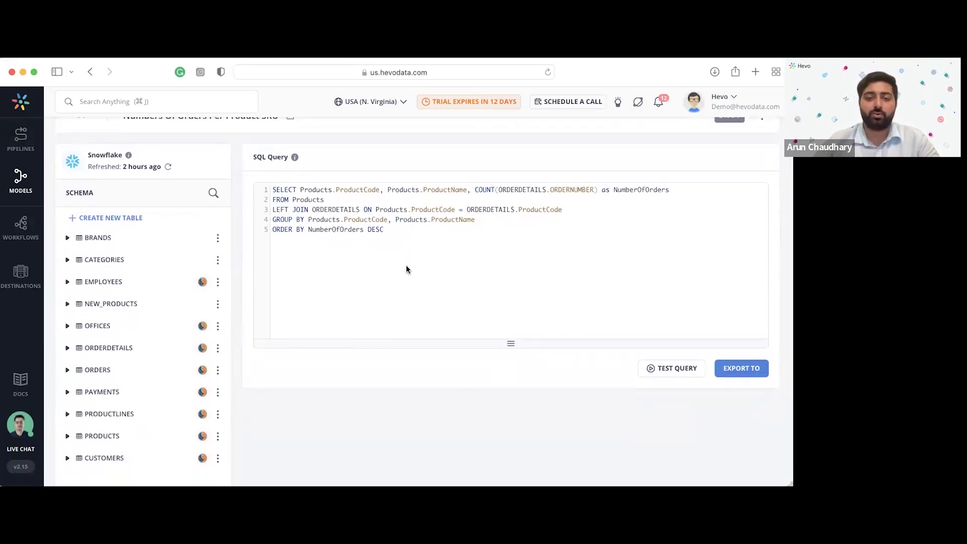
scroll(406, 266, "down", 2)
left_click_drag(391, 217, 262, 160)
left_click(423, 226)
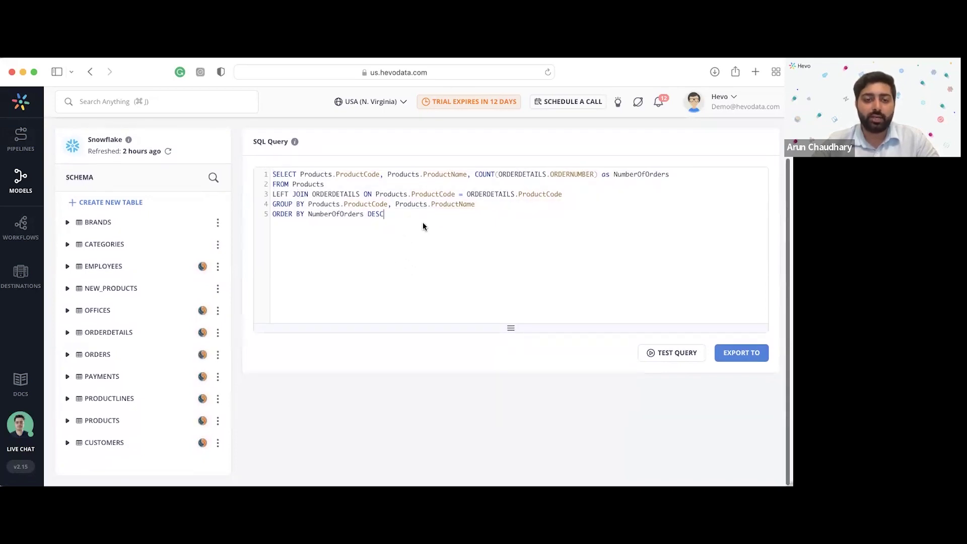
left_click_drag(477, 205, 264, 204)
left_click(424, 216)
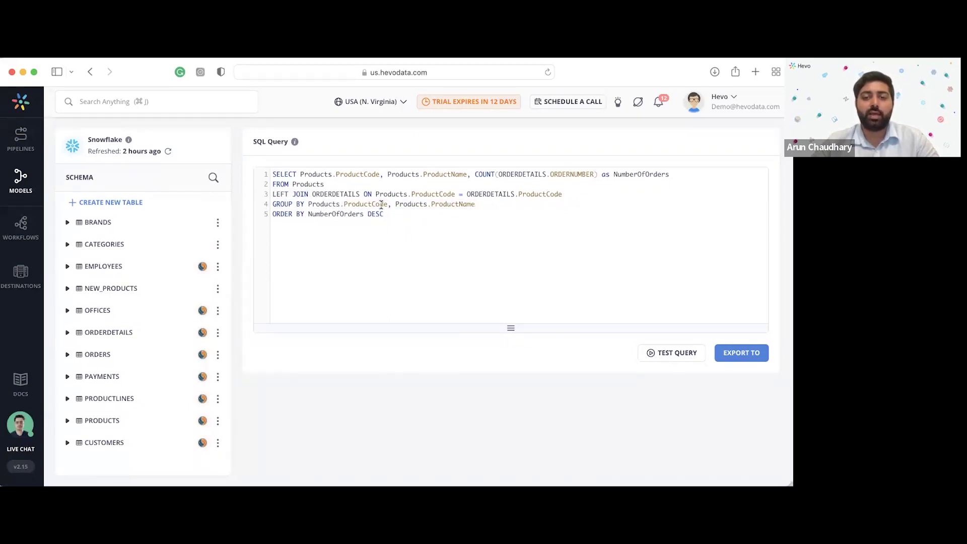
left_click_drag(390, 214, 267, 214)
left_click(417, 215)
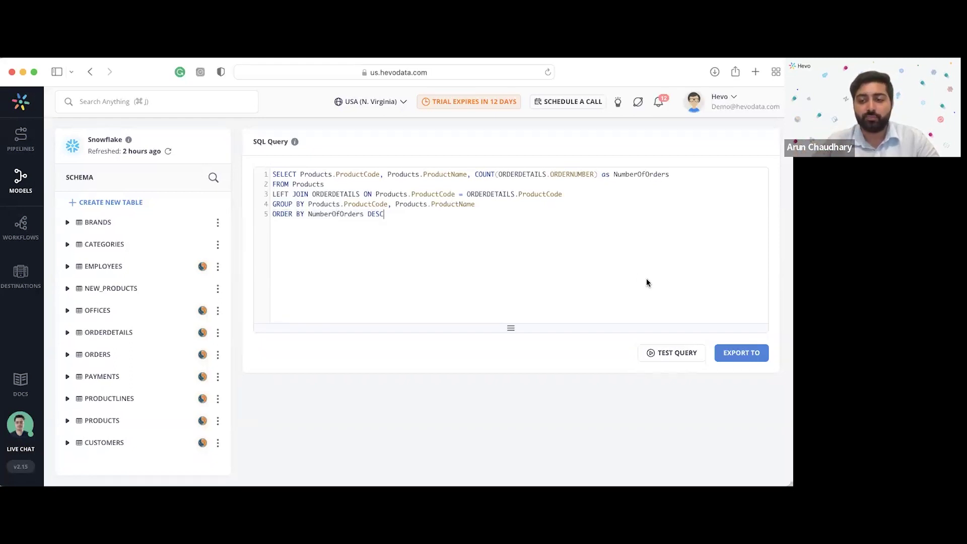
Test the SQL query of the Numbers Of Orders Per Product SKU model.
scroll(506, 224, "up", 3)
left_click_drag(403, 257, 256, 210)
left_click(442, 277)
left_click(668, 399)
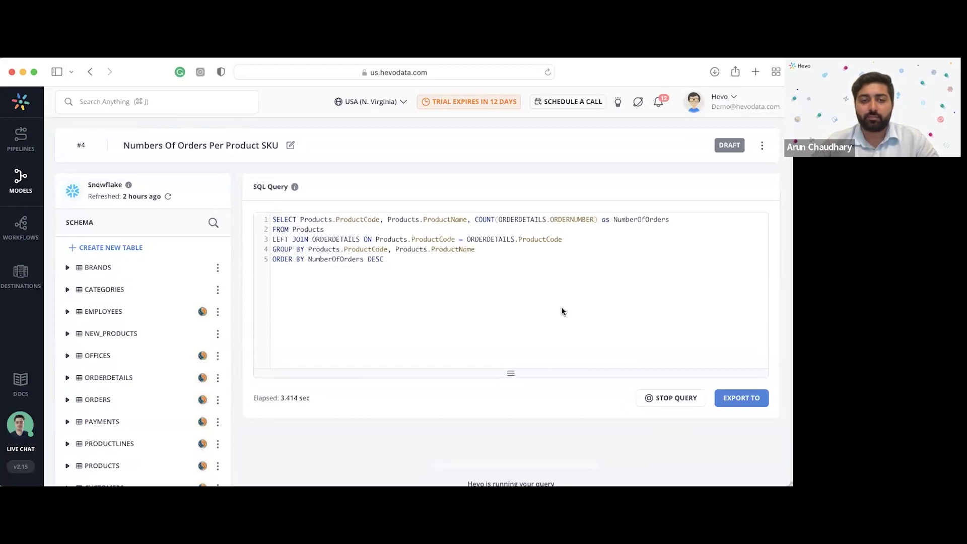
Examine the query results, checking the first row's product code, name and order count and the remaining rows against the query.
scroll(562, 311, "up", 3)
scroll(561, 307, "up", 1)
left_click_drag(286, 313, 253, 317)
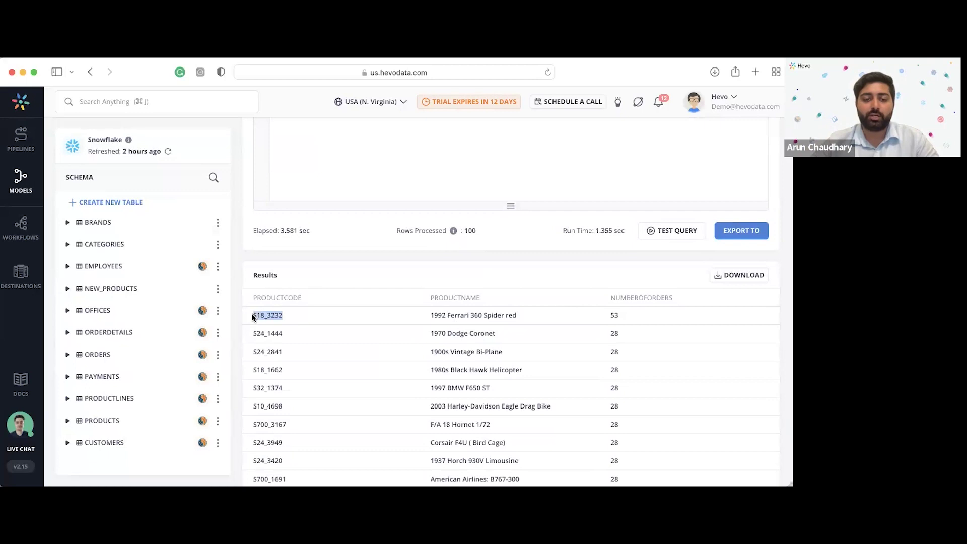
left_click_drag(526, 316, 429, 317)
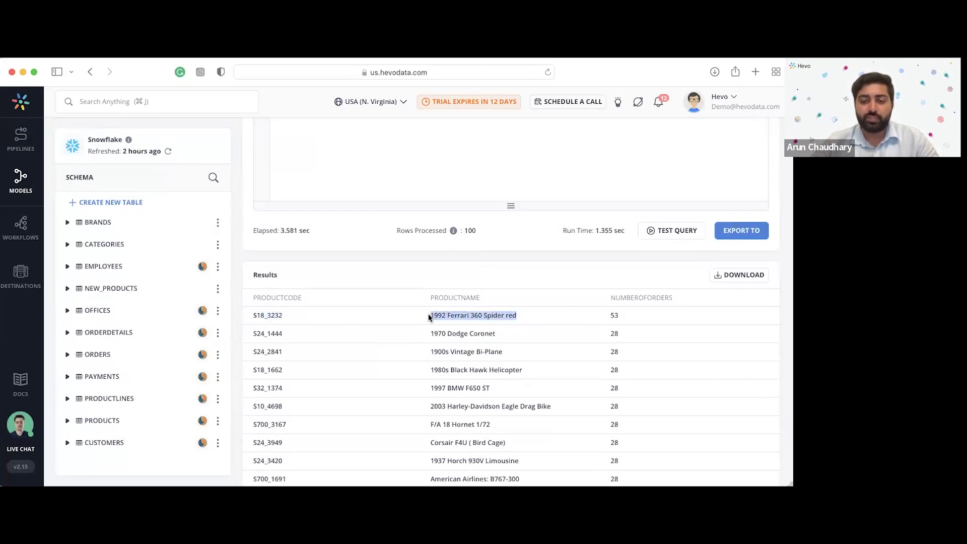
mouse_move(635, 319)
left_mouse_down()
mouse_move(596, 316)
mouse_move(634, 322)
left_mouse_up()
left_click(634, 322)
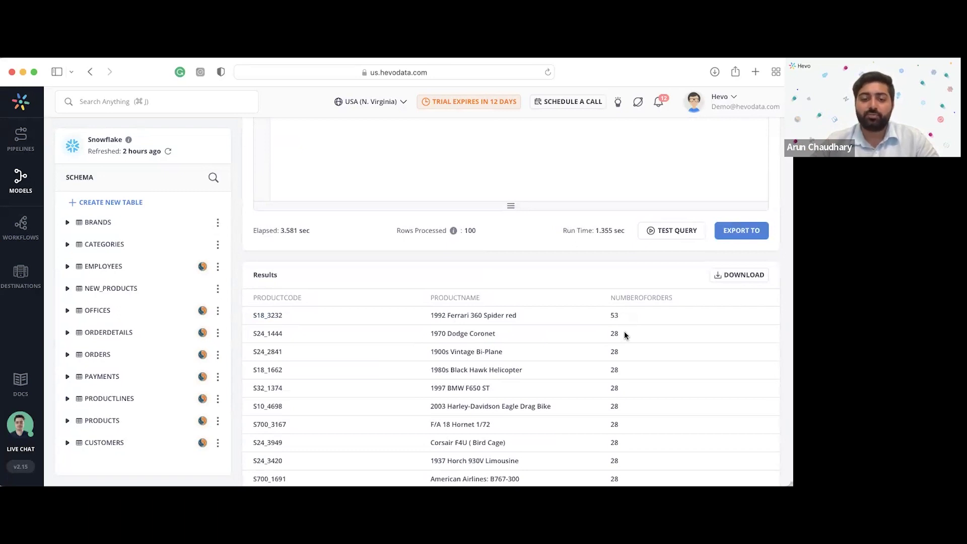
scroll(624, 317, "down", 6)
scroll(624, 333, "down", 3)
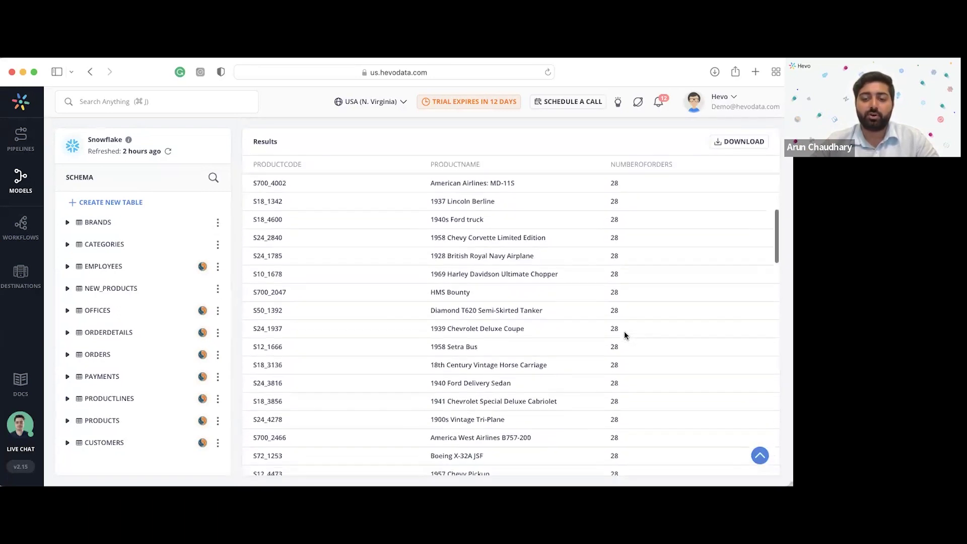
scroll(625, 334, "up", 8)
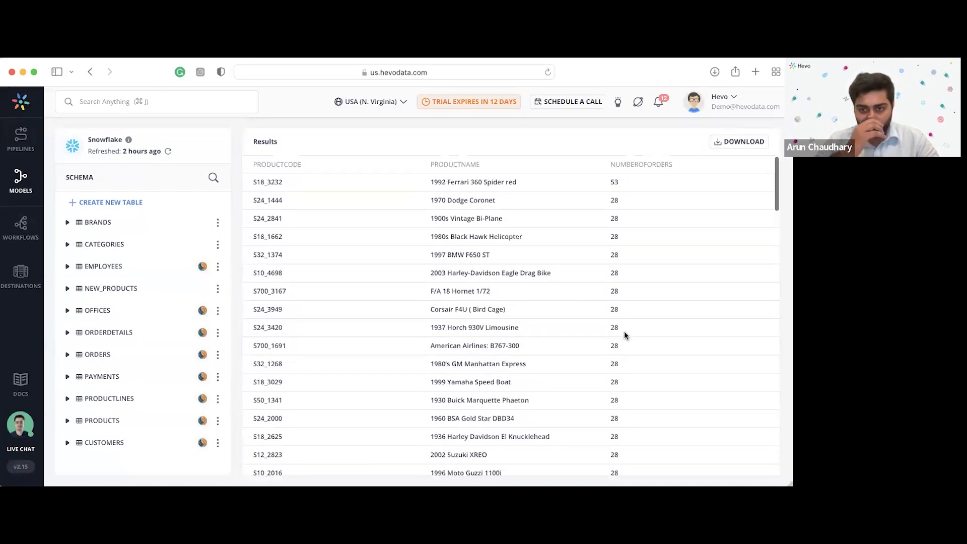
scroll(624, 334, "up", 3)
scroll(624, 331, "up", 3)
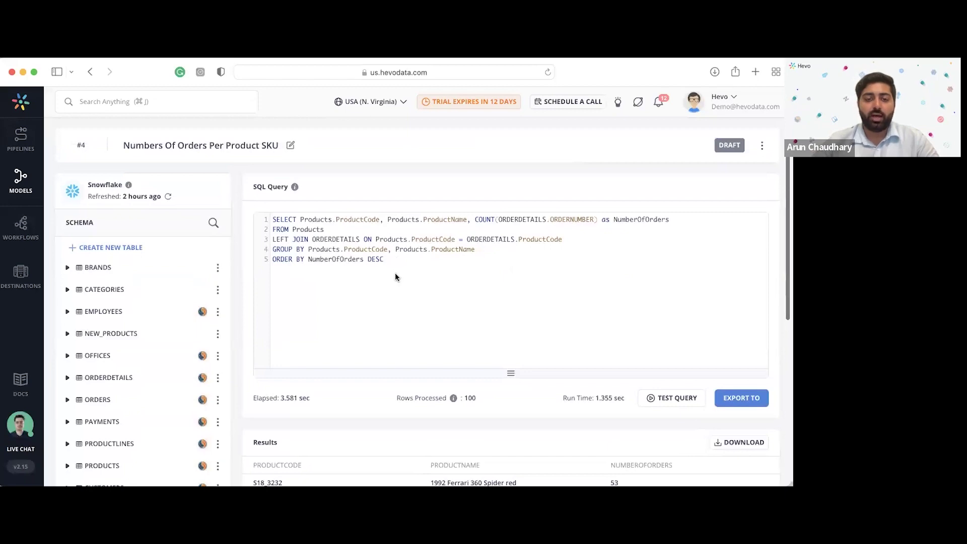
scroll(396, 276, "down", 3)
scroll(396, 276, "up", 3)
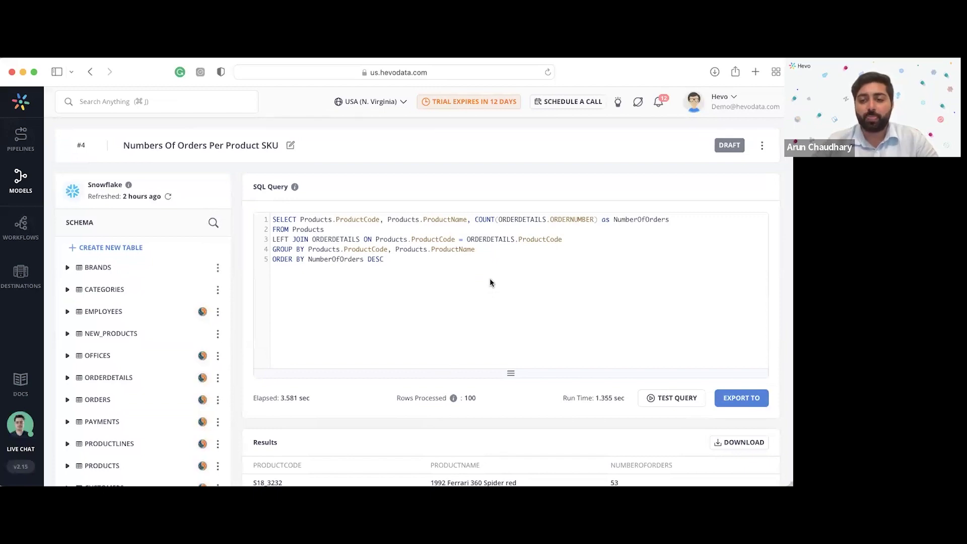
Export the query output to a new table named Numbers_Of_Orders_Per_SKU, leaving the incremental model option off.
left_click(745, 405)
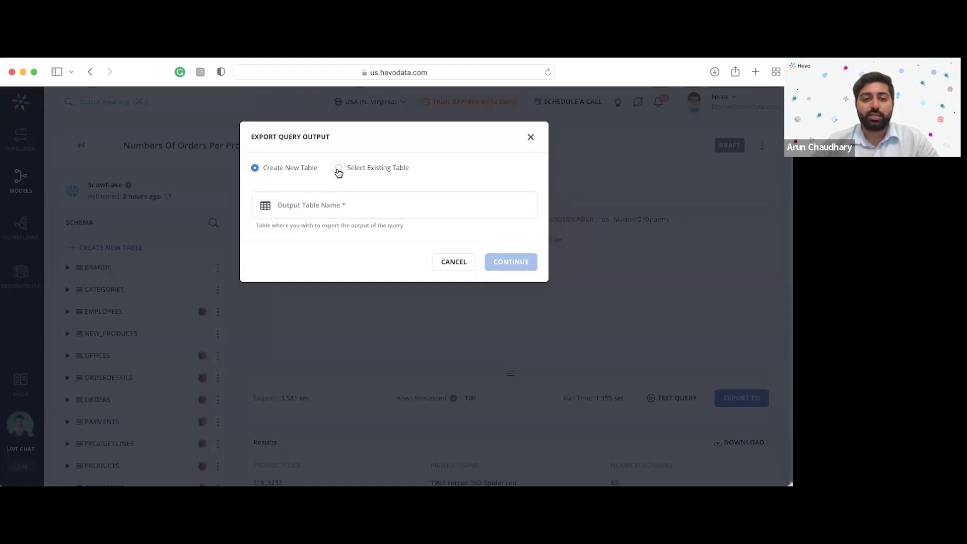
left_click(326, 211)
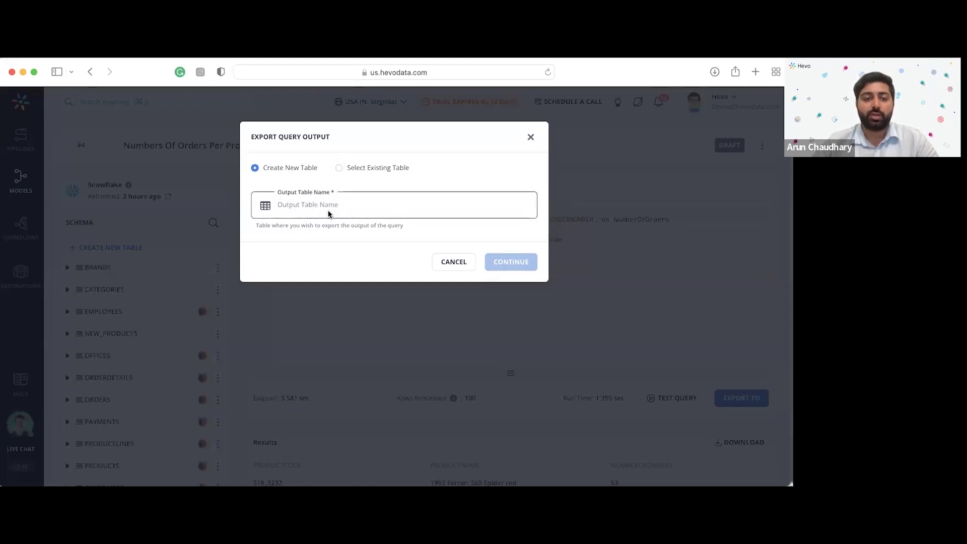
type("Numbe")
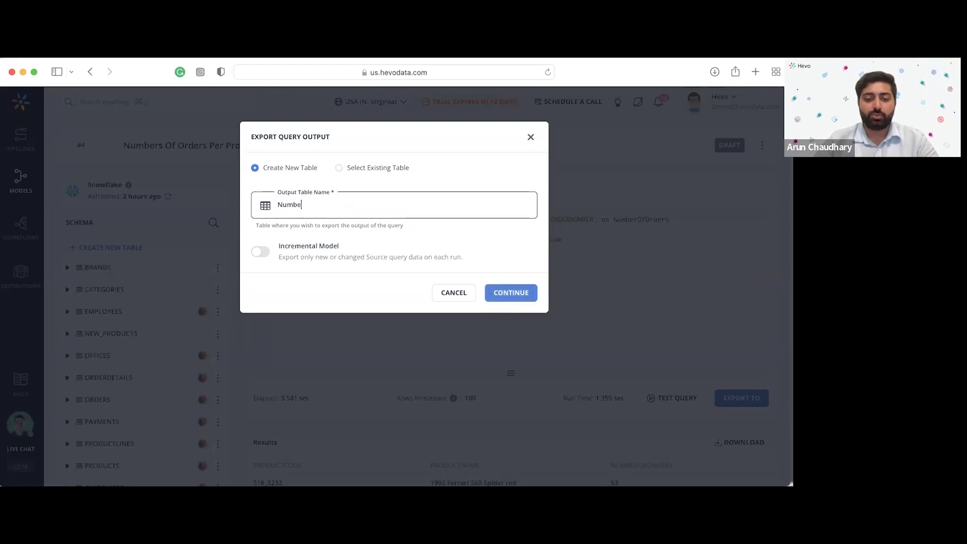
type("rs+O")
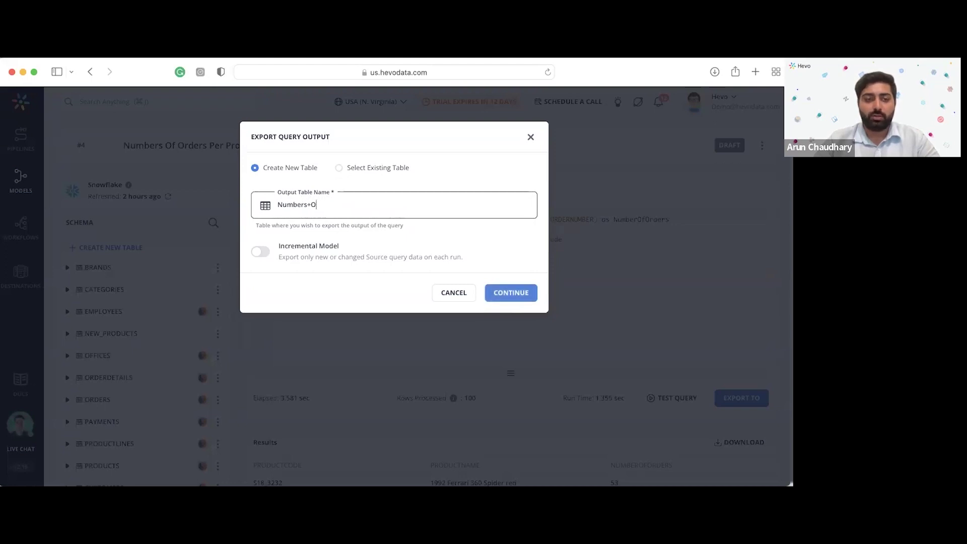
key("BackSpace")
key("BackSpace")
key("BackSpace")
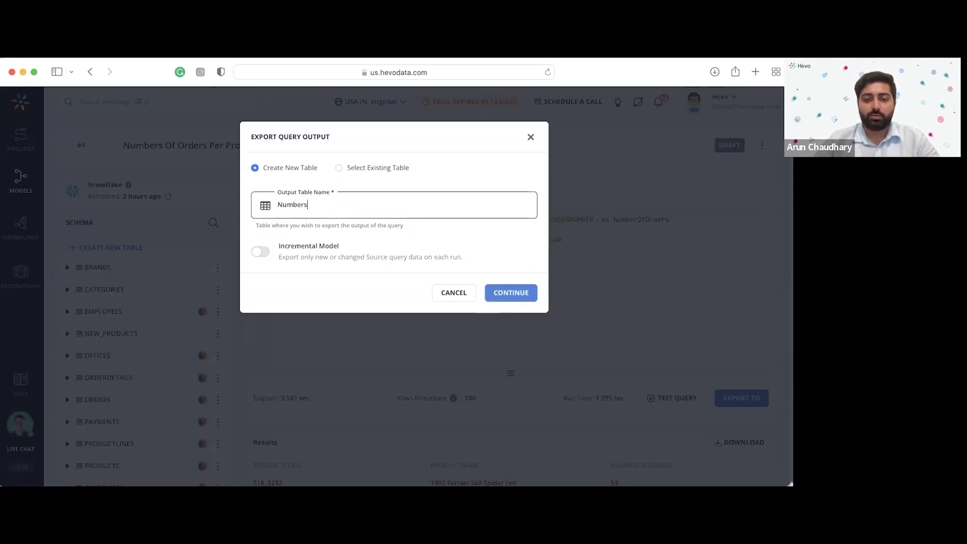
type("_Of_Orde")
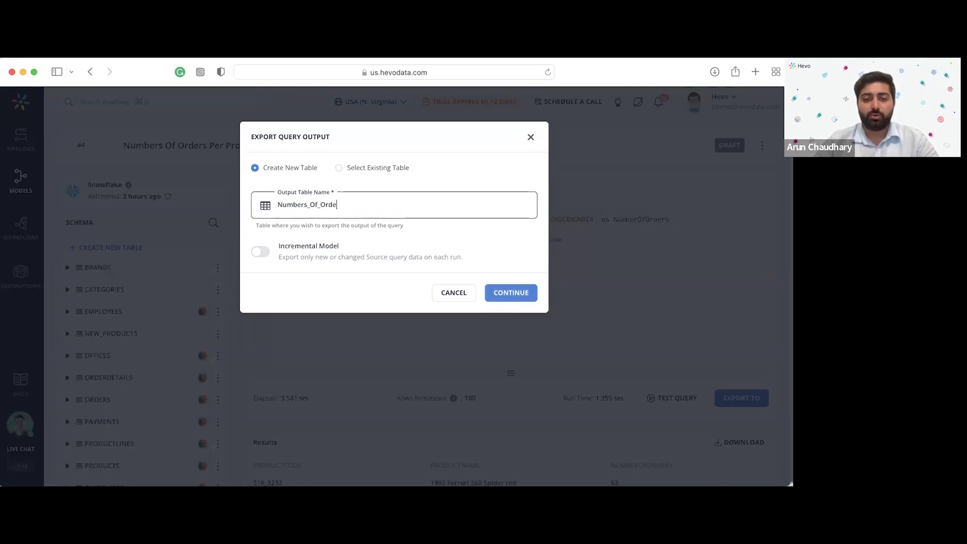
type("rs_Per_SKU")
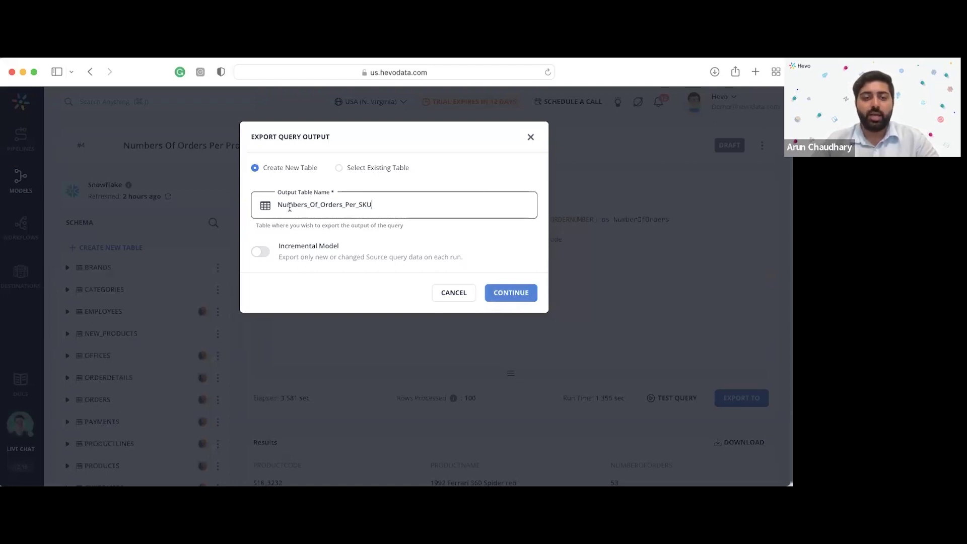
left_click(505, 296)
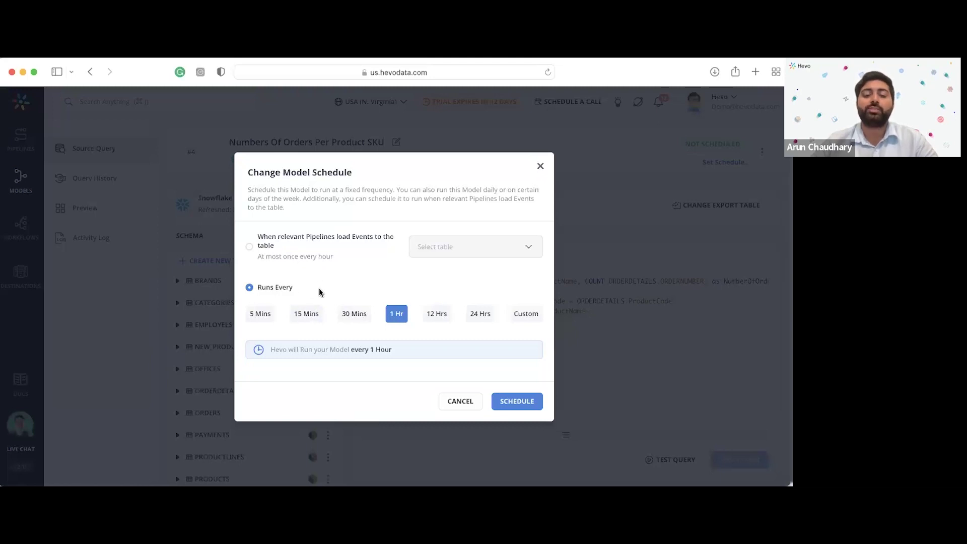
Look through the tables offered for the pipeline-load trigger, but schedule the model to run every 15 minutes.
left_click(305, 314)
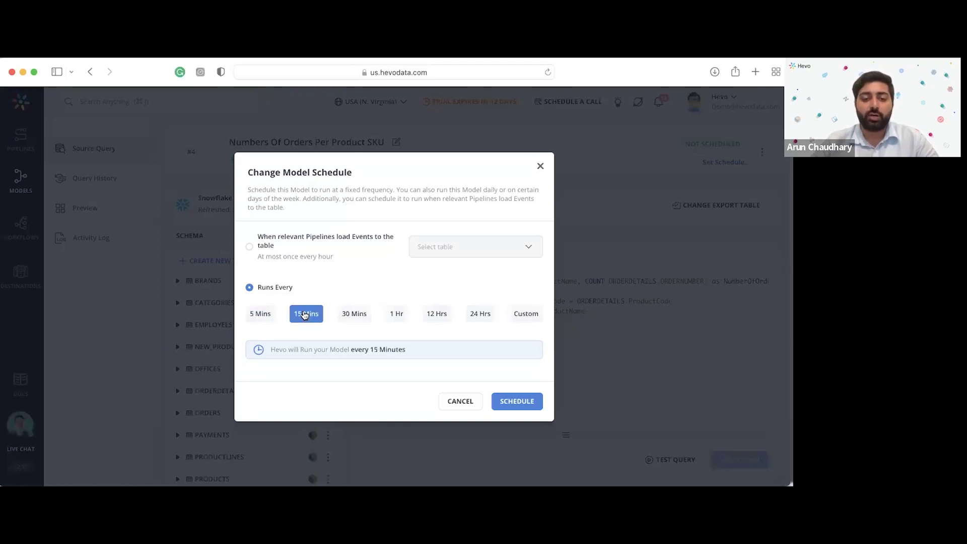
left_click(251, 249)
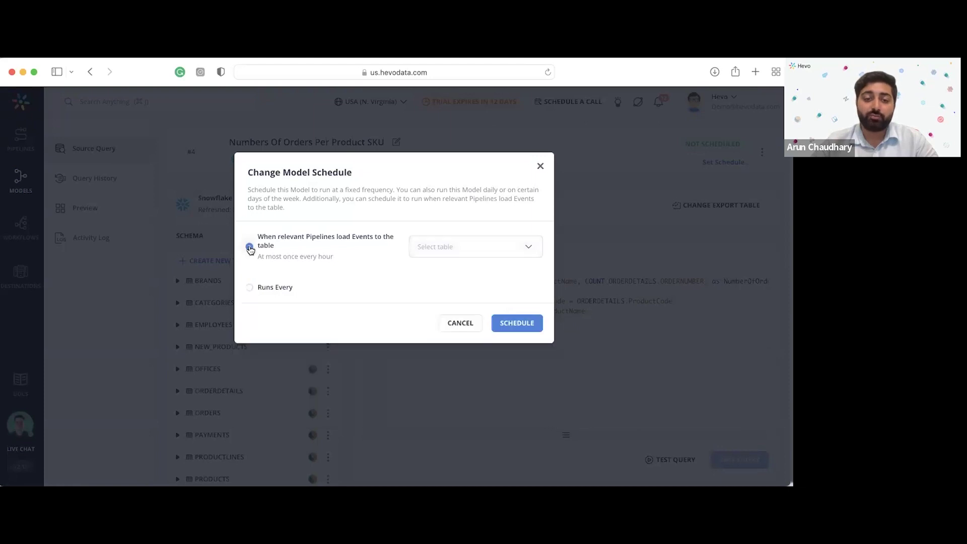
left_click(435, 247)
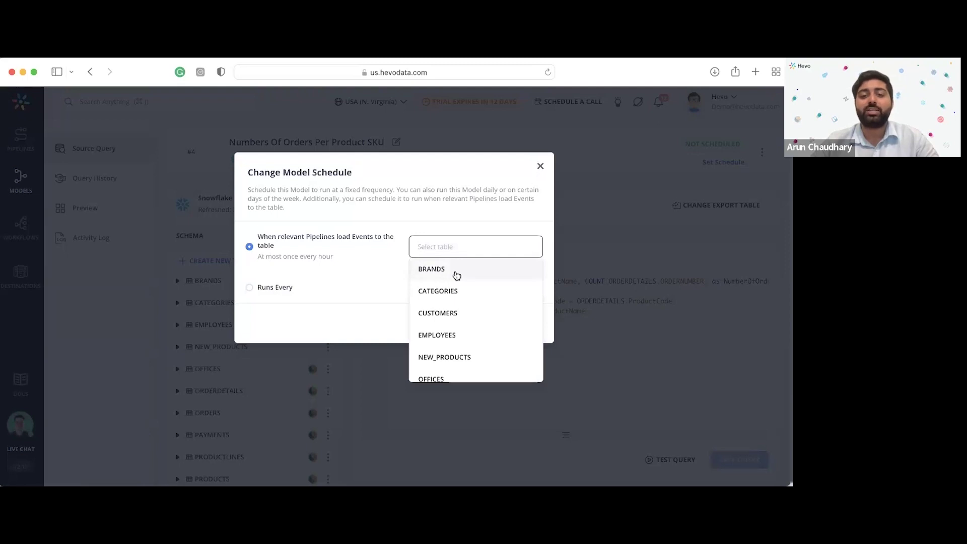
scroll(462, 308, "down", 3)
scroll(464, 309, "down", 1)
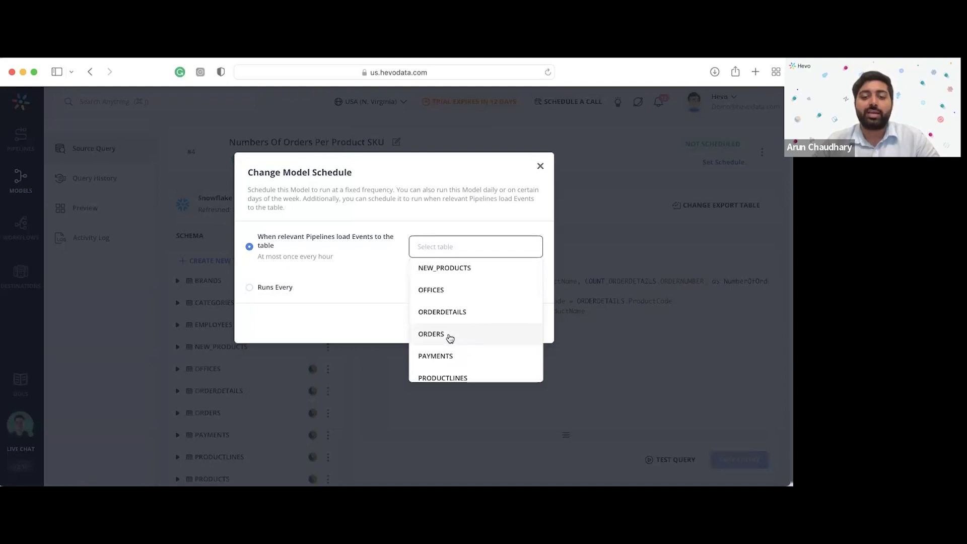
left_click(362, 281)
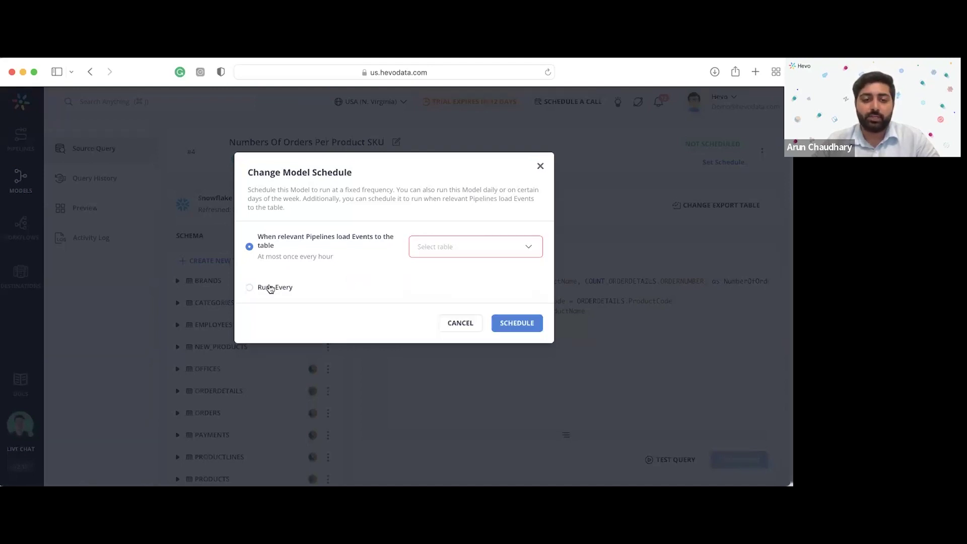
left_click(251, 290)
left_click(523, 401)
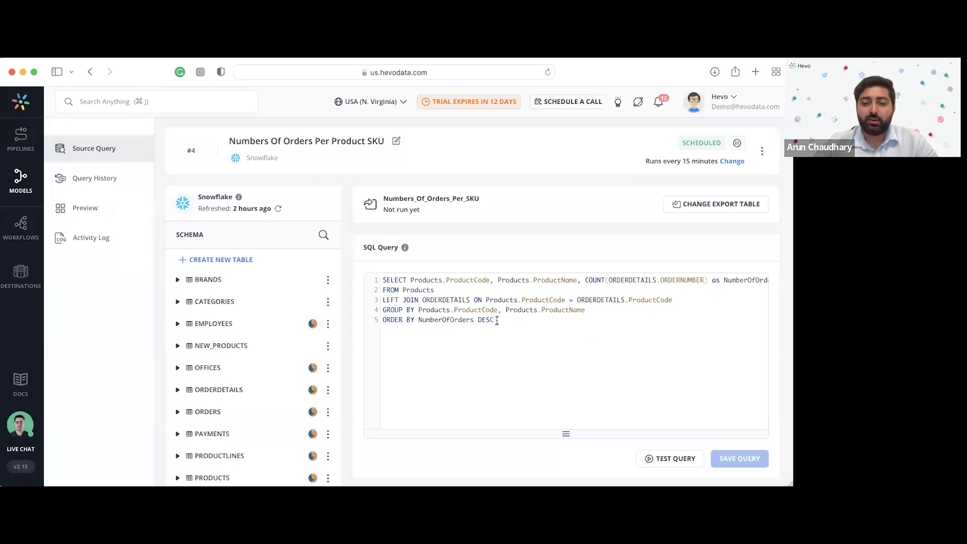
Review the complete SQL query of the scheduled model.
left_click_drag(499, 320, 378, 278)
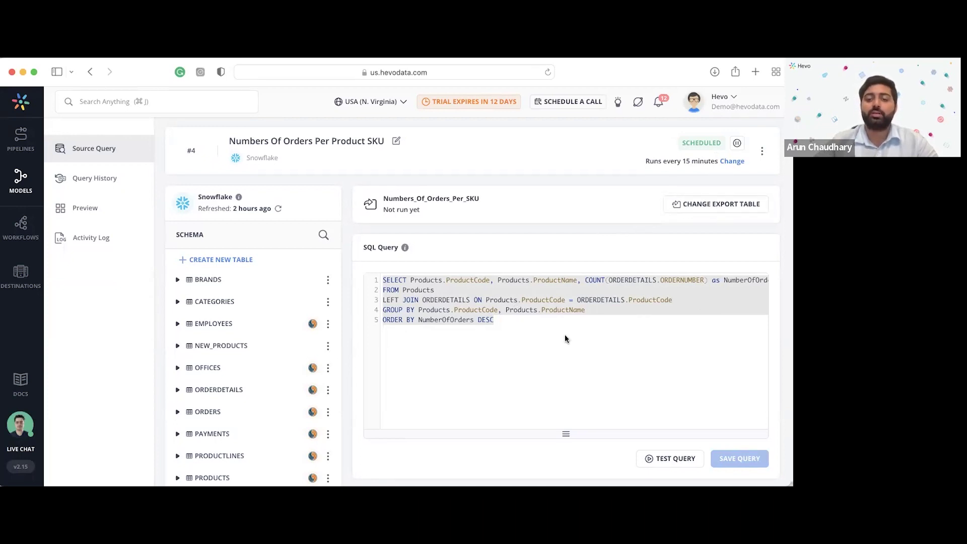
scroll(564, 335, "down", 2)
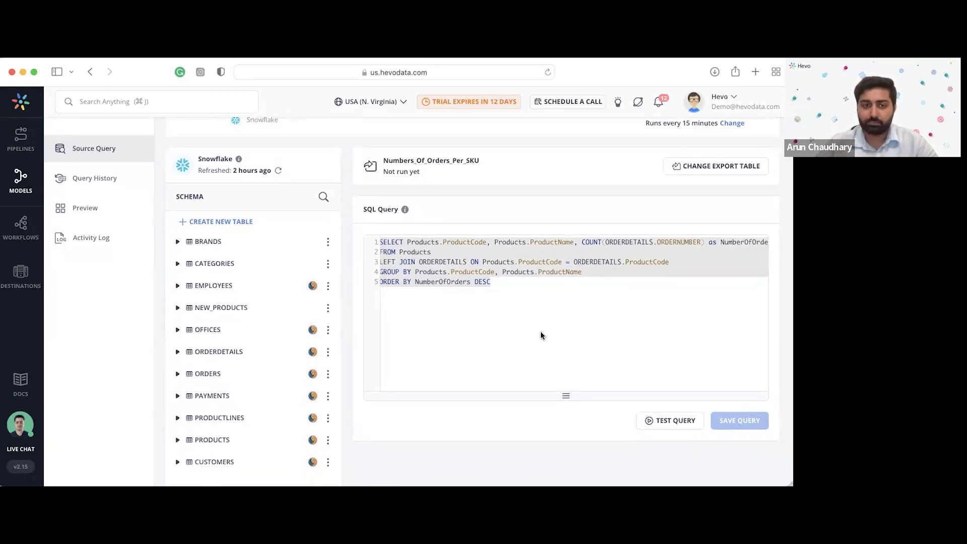
left_click(509, 292)
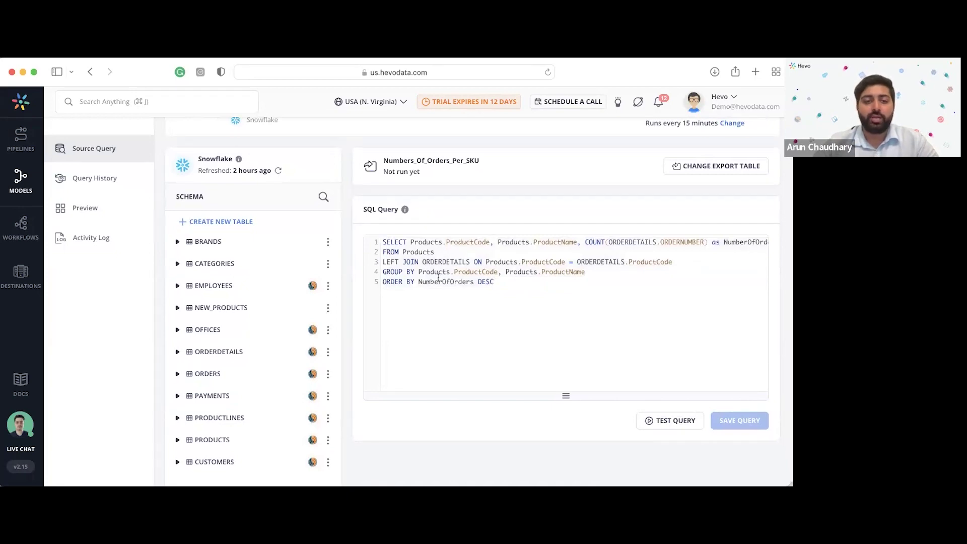
Check the dbt Core model list, and return to the scheduled SQL model's source query.
left_click(21, 182)
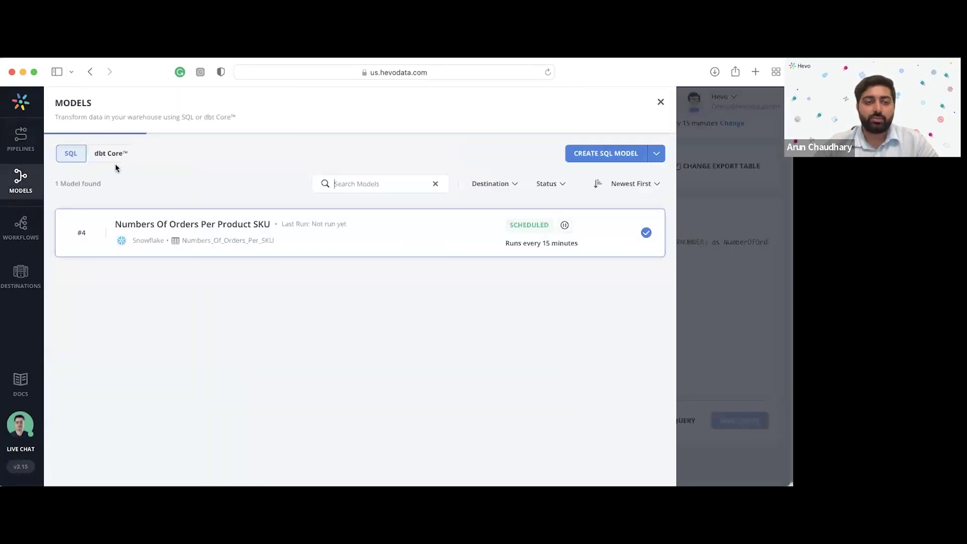
left_click(113, 158)
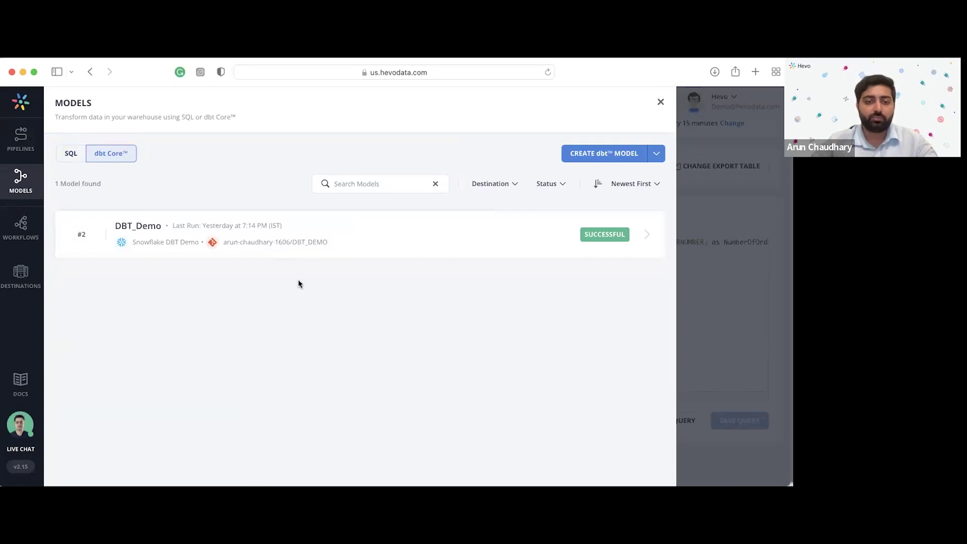
left_click(659, 104)
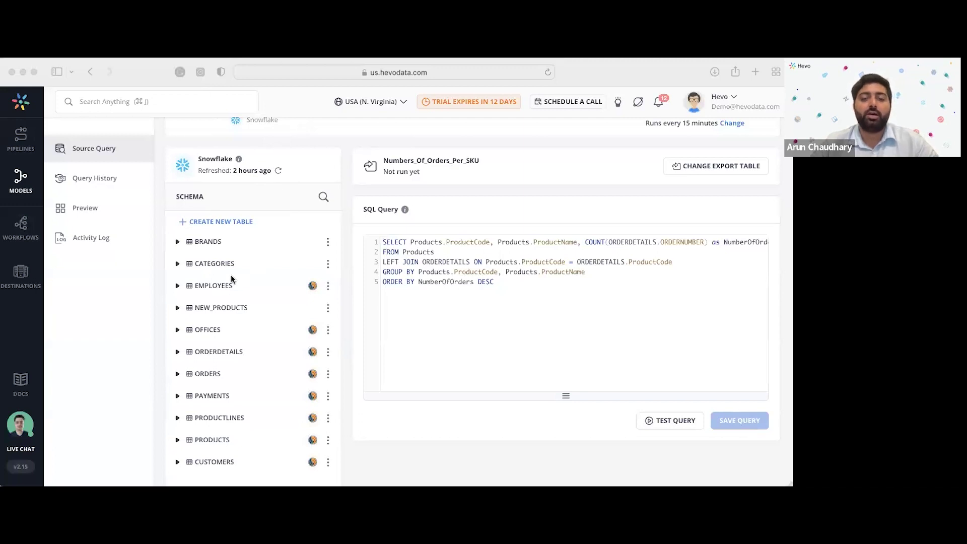
left_click(234, 304)
scroll(188, 189, "up", 2)
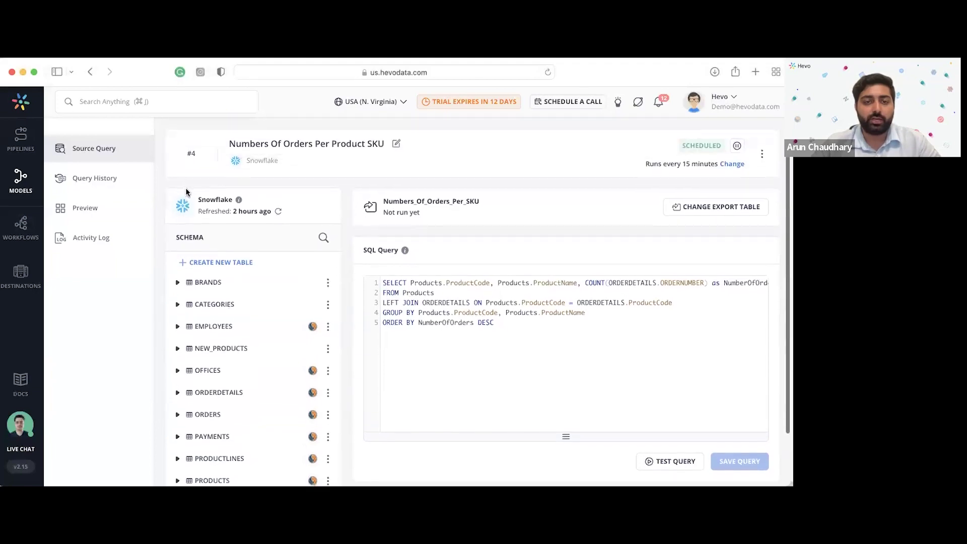
Start a new dbt Core model on the Snowflake DBT Demo destination and name it DBT_Model_Test.
left_click(21, 181)
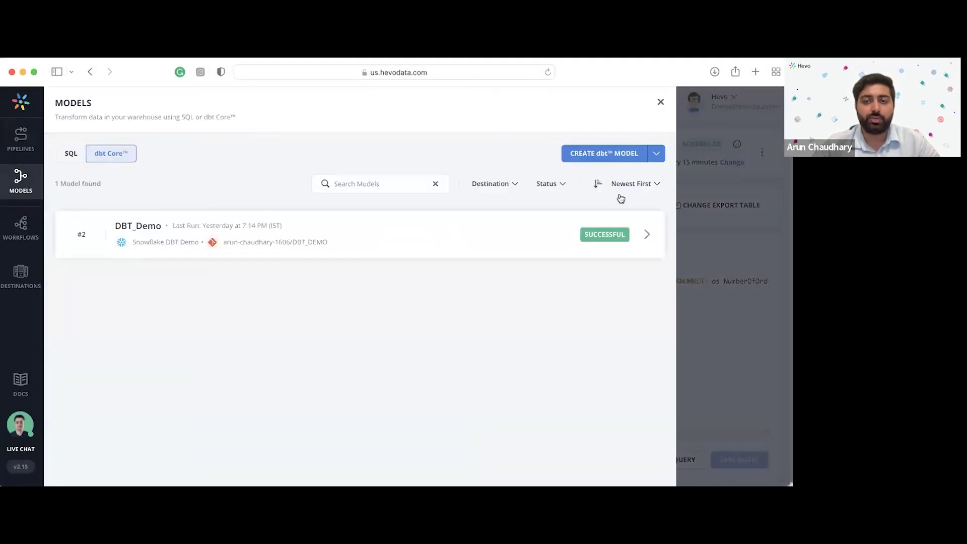
left_click(603, 153)
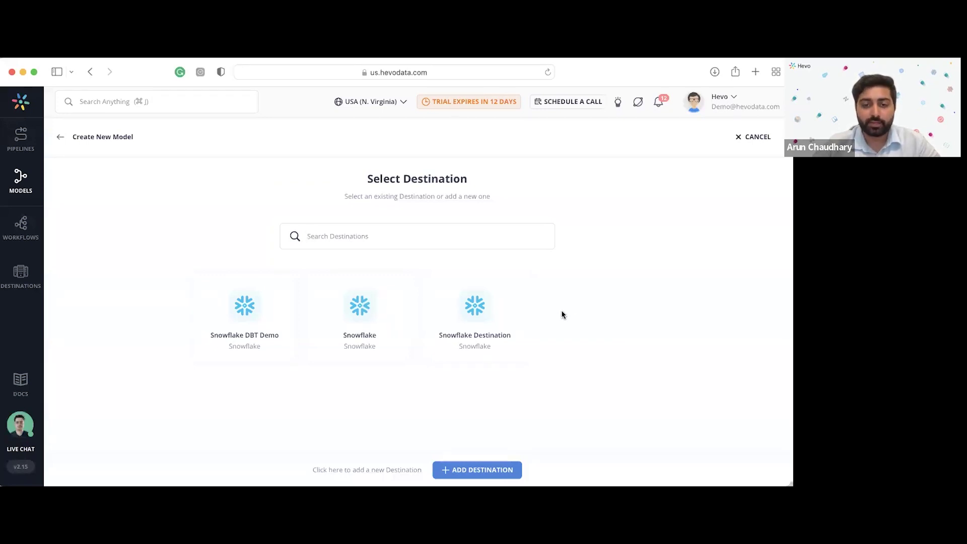
left_click(268, 322)
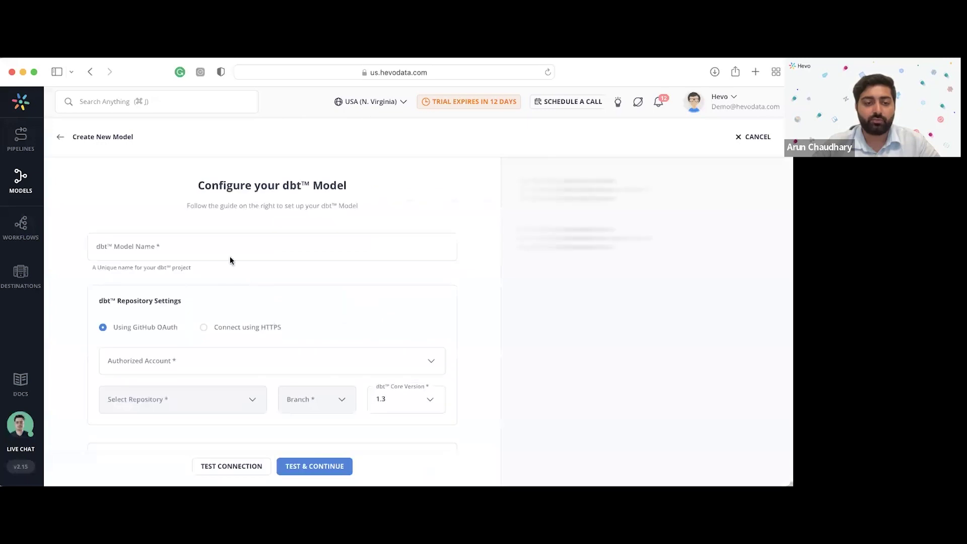
left_click(189, 244)
type("DBT_Mod")
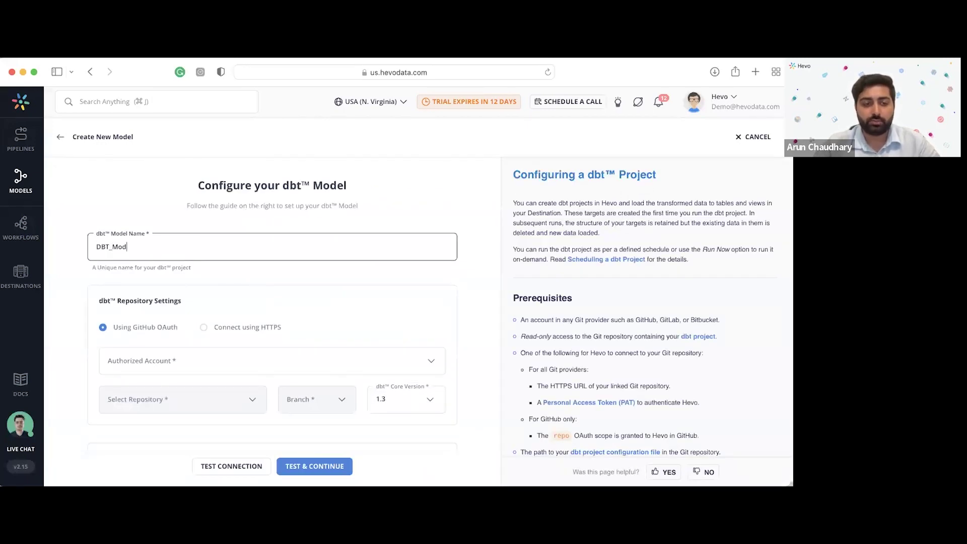
type("el_Test")
left_click(51, 267)
Connect the dbt model through GitHub OAuth with the existing authorized account and select its DBT_DEMO repository.
scroll(52, 268, "down", 1)
left_click(151, 331)
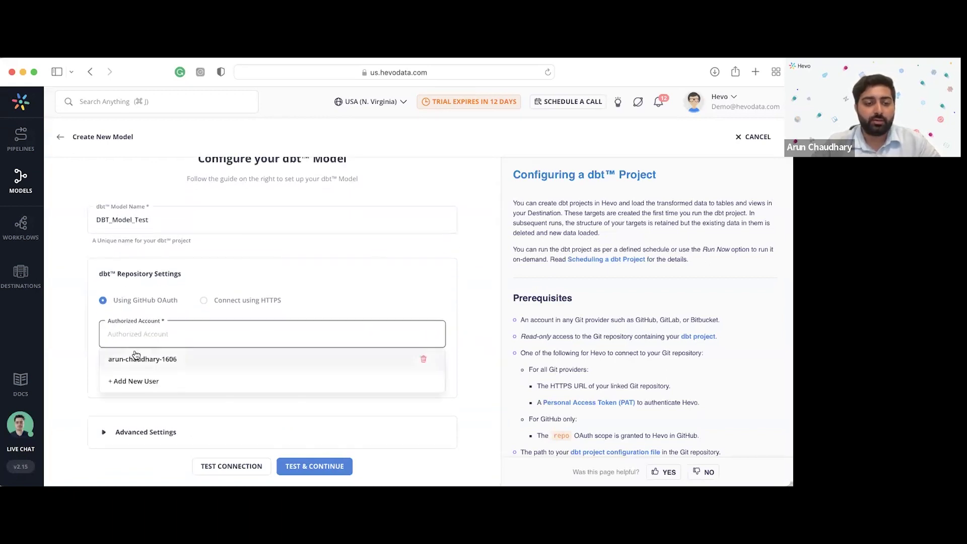
left_click(196, 361)
left_click(147, 378)
left_click(156, 401)
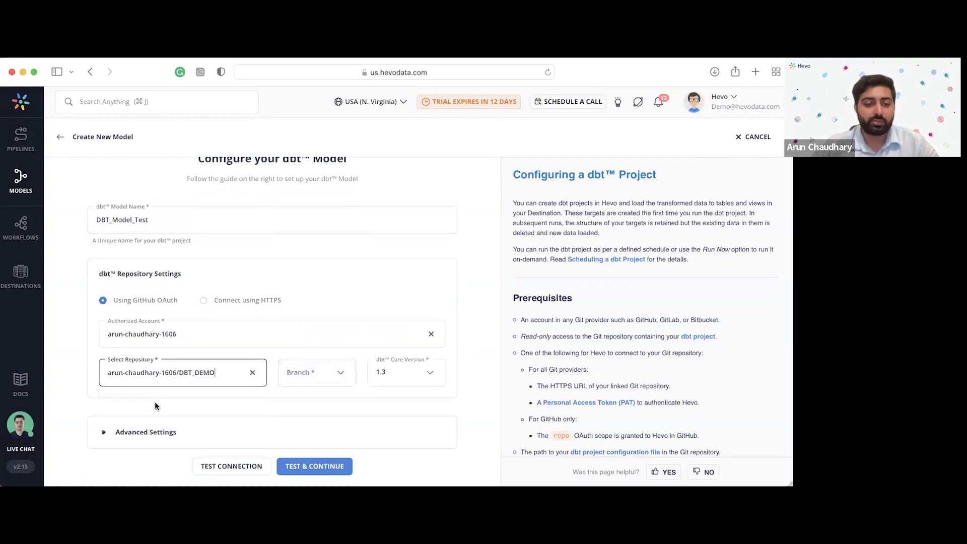
Select the main branch of the repository and keep dbt Core version 1.3.
left_click(310, 373)
left_click(323, 379)
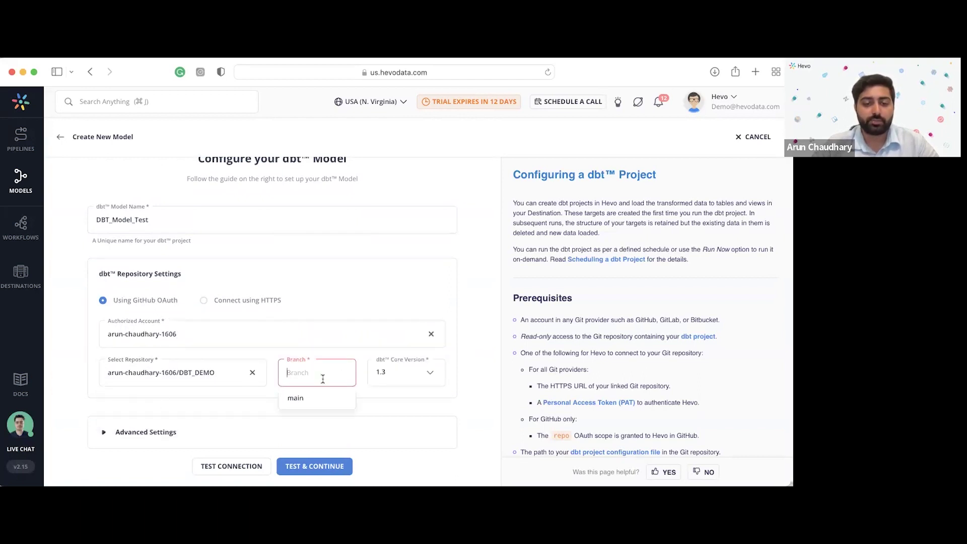
left_click(313, 403)
left_click(383, 383)
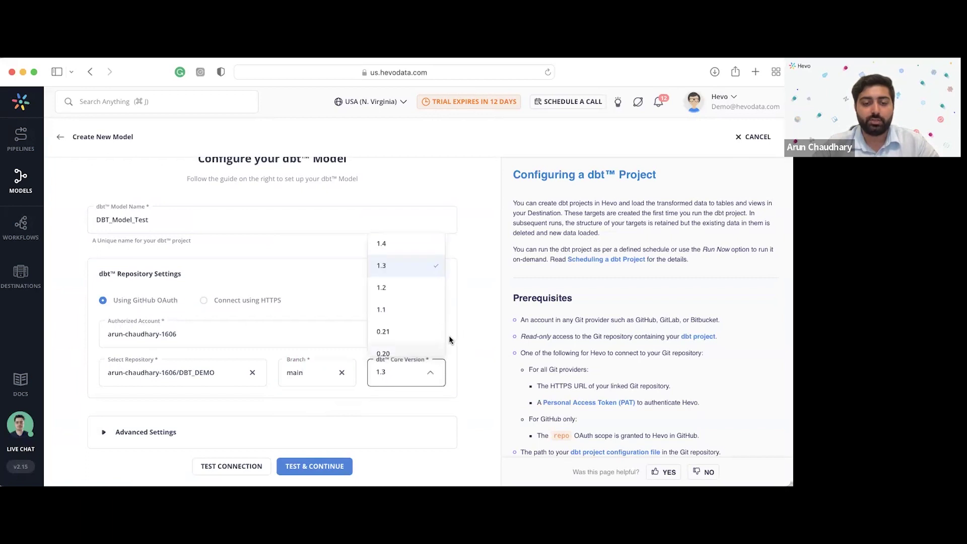
left_click(449, 340)
Set the project path to dbtlearn in the advanced settings, and create the dbt model after testing its connection.
left_click(146, 432)
scroll(86, 400, "down", 1)
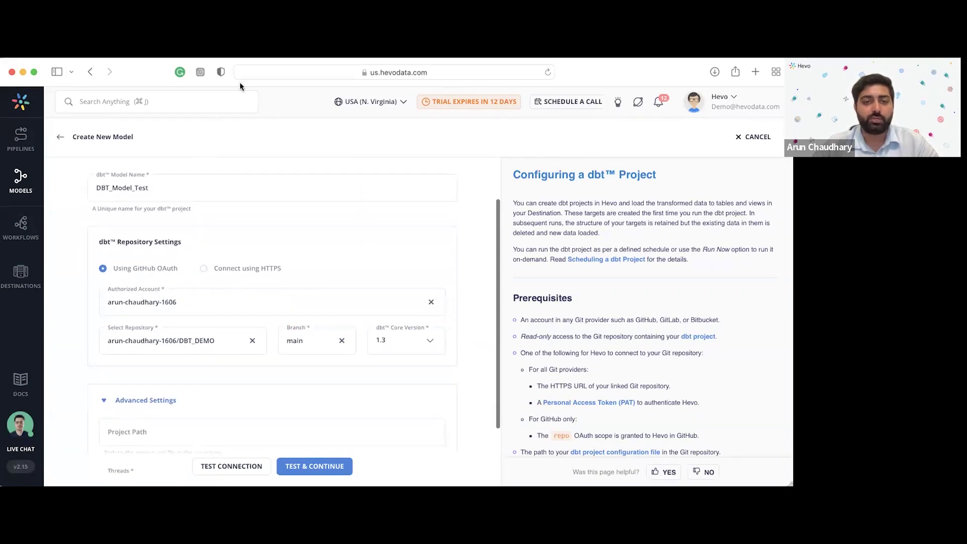
left_click(203, 420)
type("dbtlearn")
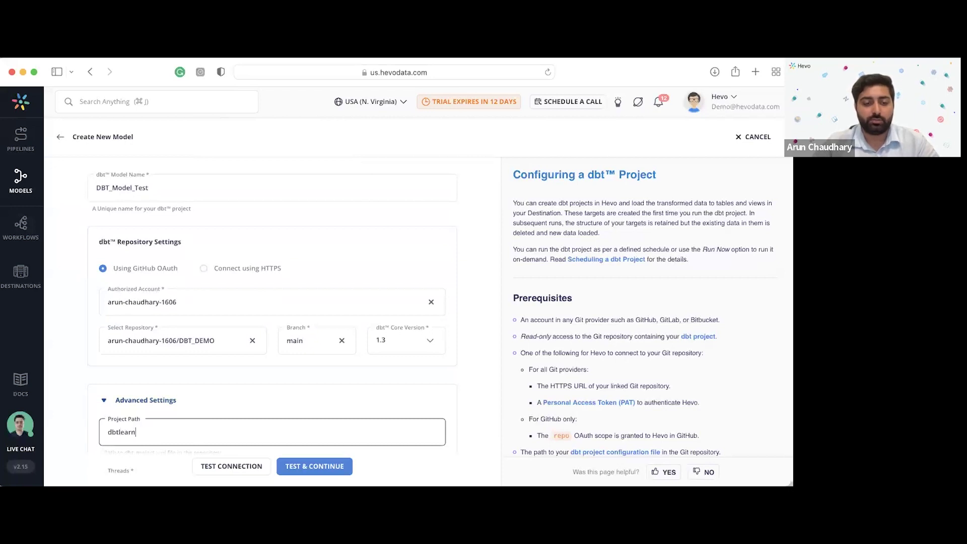
scroll(66, 358, "down", 3)
left_click(230, 465)
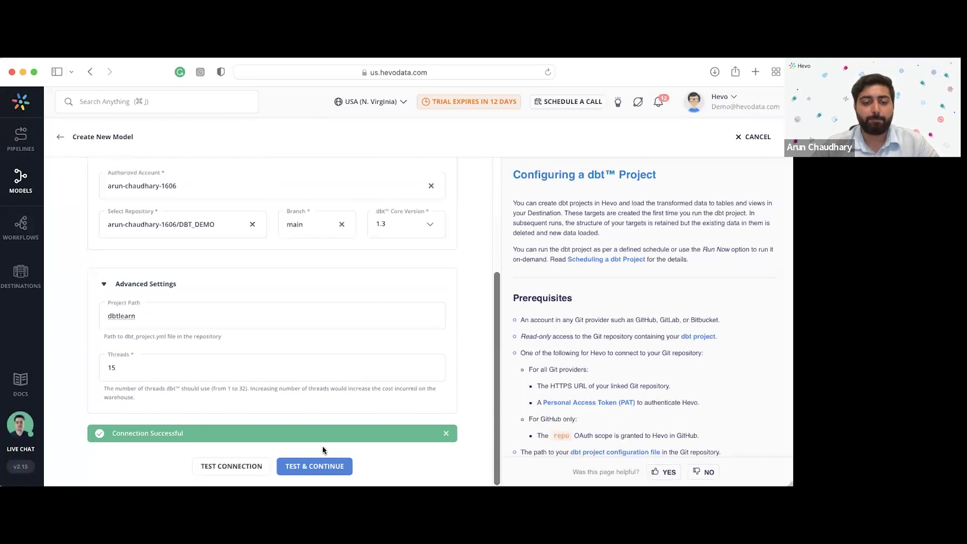
left_click(312, 467)
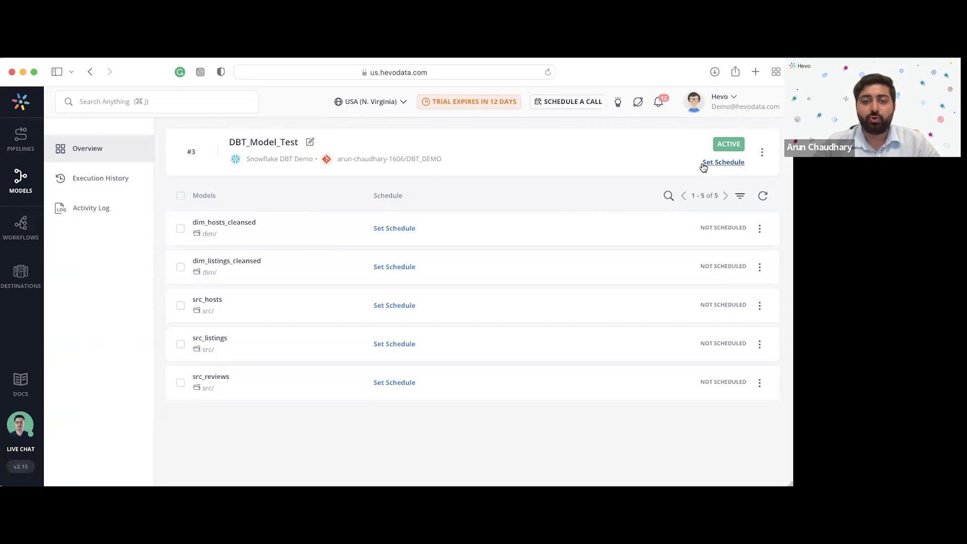
Review the table-load and cron scheduling options for DBT_Model_Test, and schedule the whole project to run every 30 minutes.
left_click(739, 166)
left_click(228, 291)
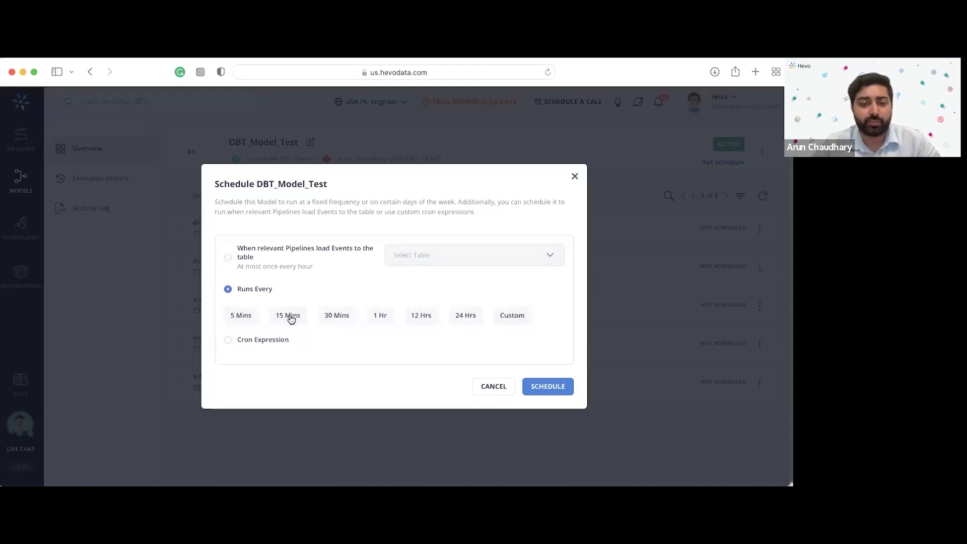
left_click(228, 257)
left_click(421, 258)
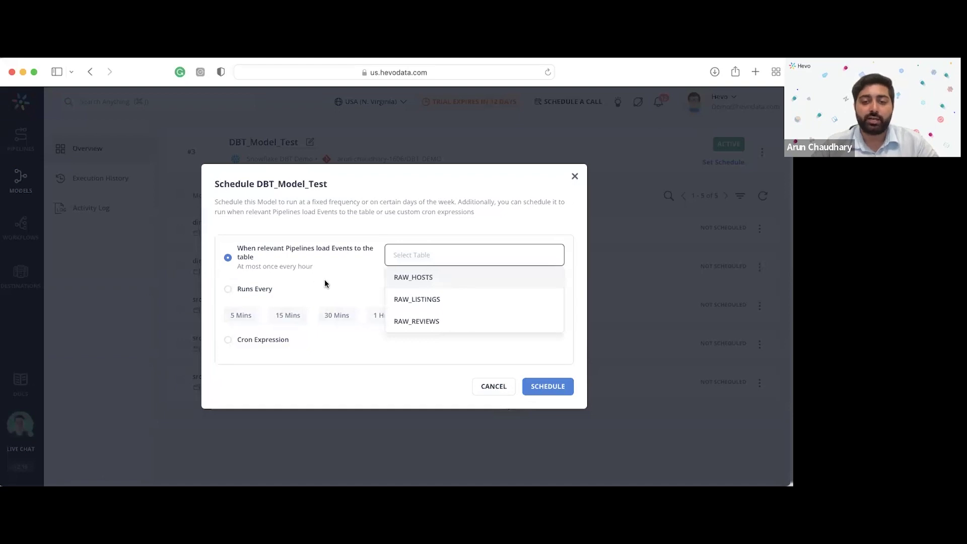
left_click(354, 270)
left_click(239, 342)
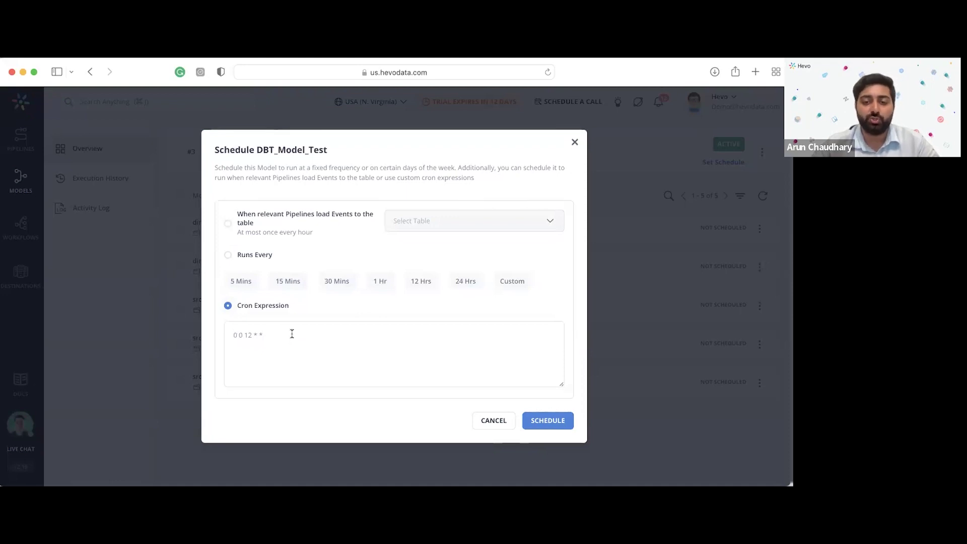
left_click(228, 255)
left_click(334, 317)
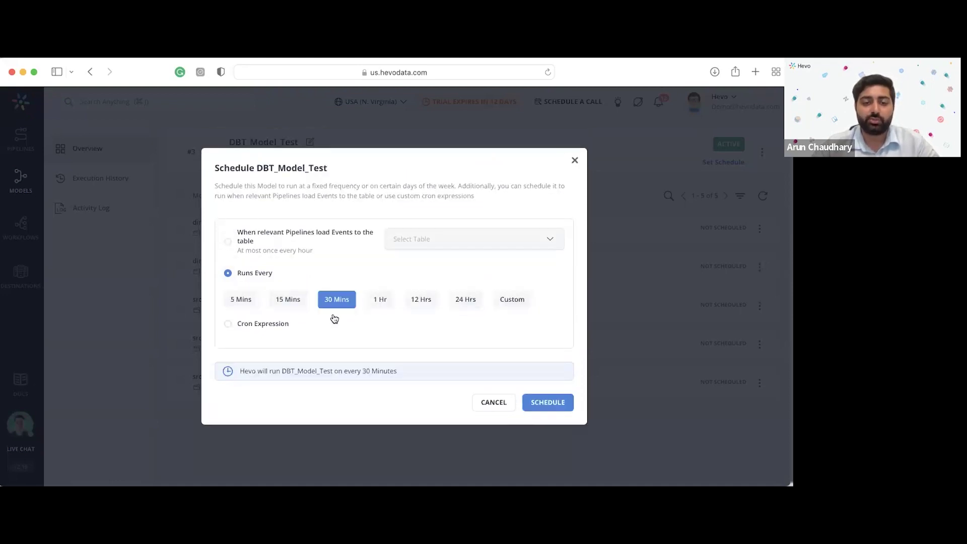
left_click(558, 398)
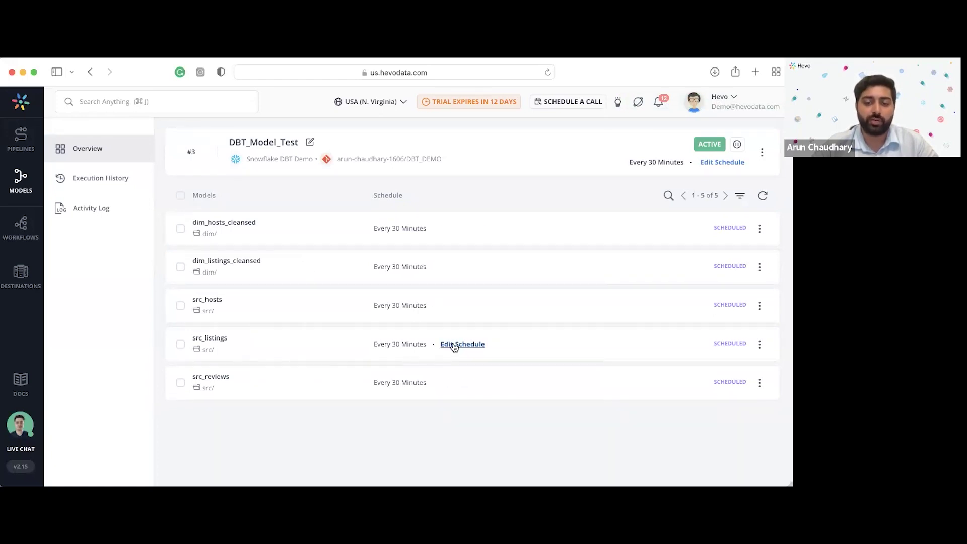
Change the schedule of the src_listings model to run every 15 minutes.
left_click(446, 351)
left_click(283, 301)
left_click(538, 401)
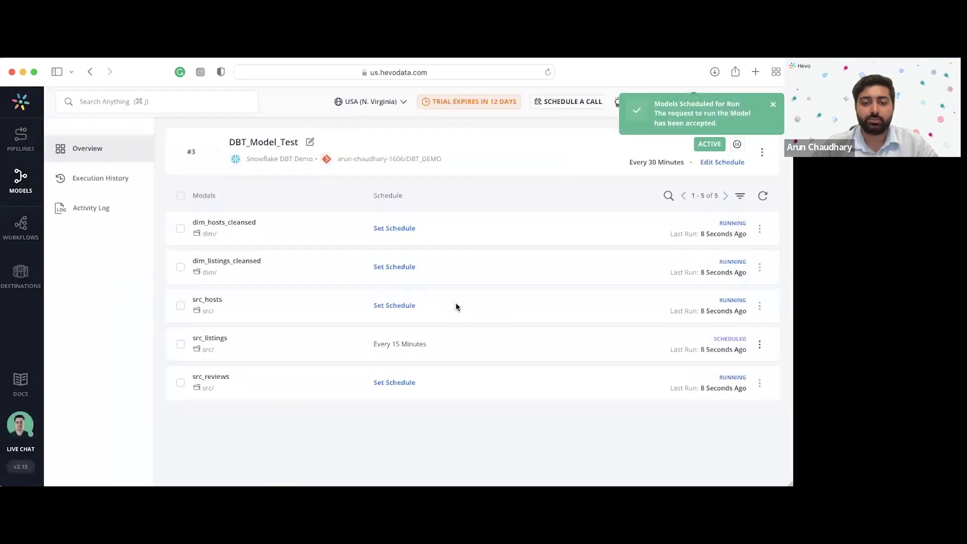
Schedule the src_hosts model to run every 1 hour.
left_click(402, 309)
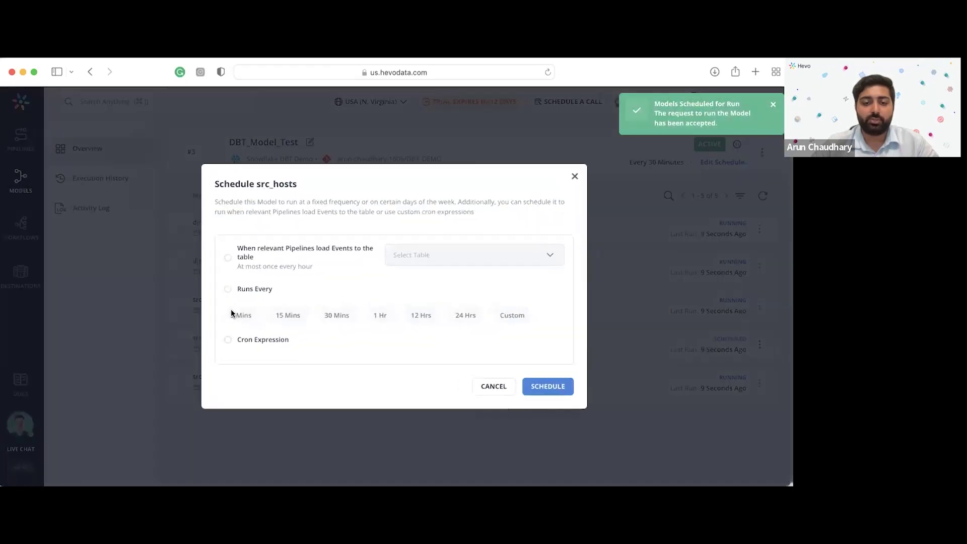
left_click(228, 290)
left_click(382, 315)
left_click(548, 402)
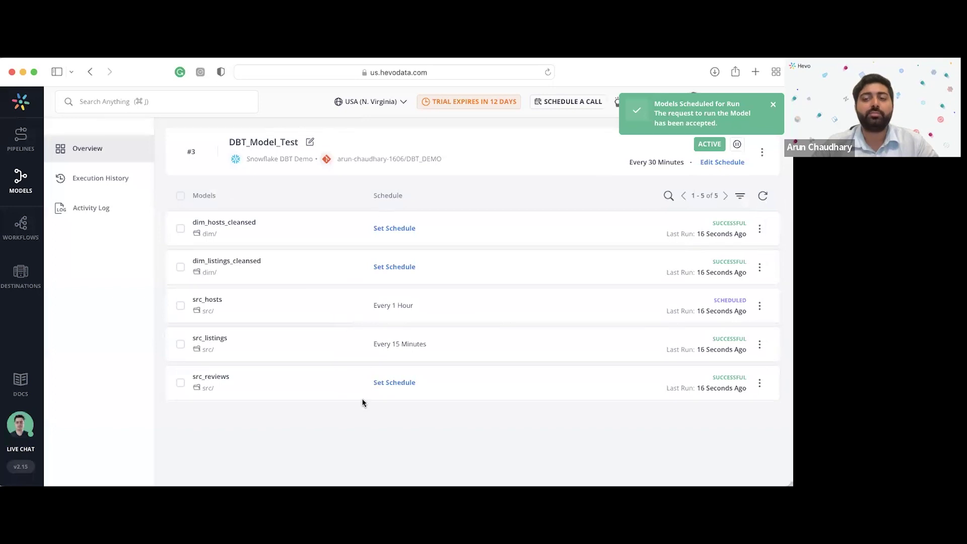
mouse_move(328, 300)
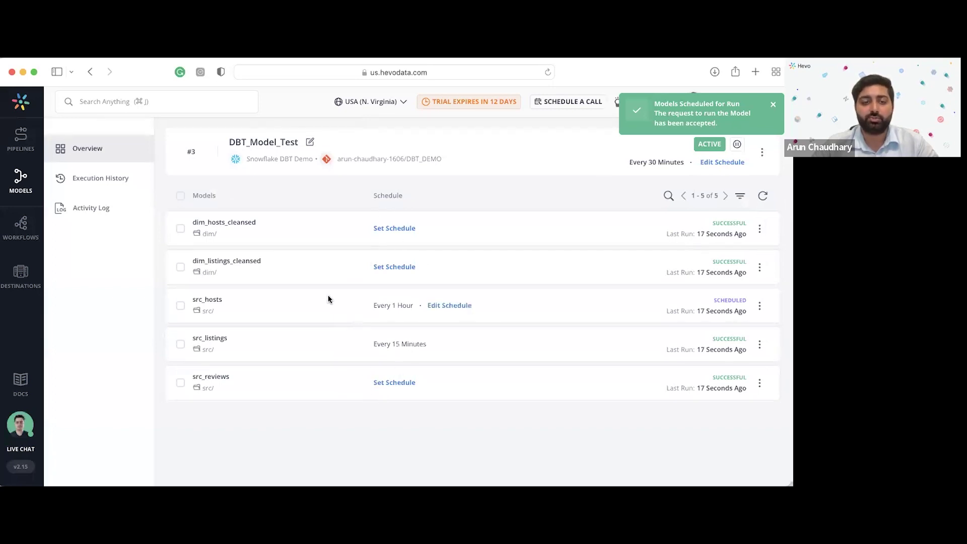
Examine the DBT_Demo model's execution history and the full log of its run, and return to the dbt Core model list.
left_click(21, 180)
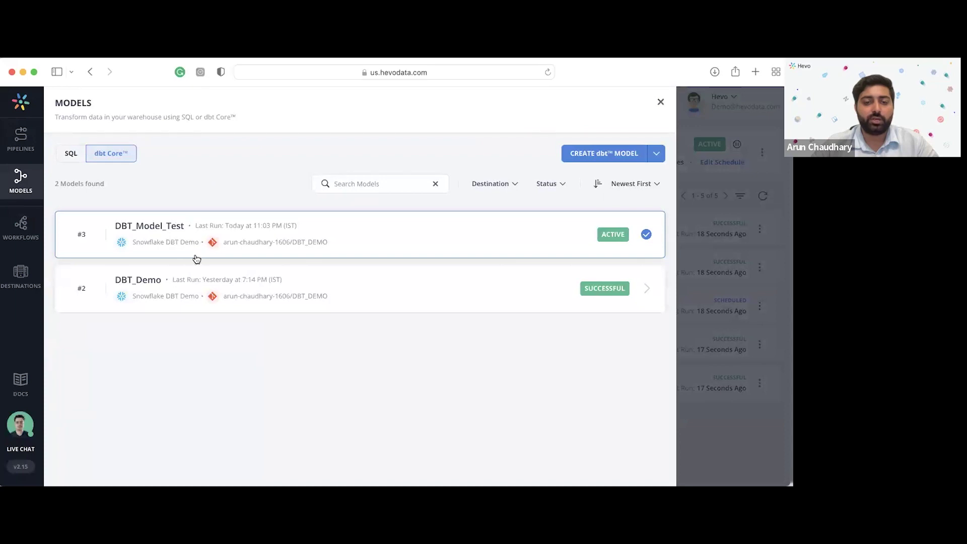
left_click(225, 280)
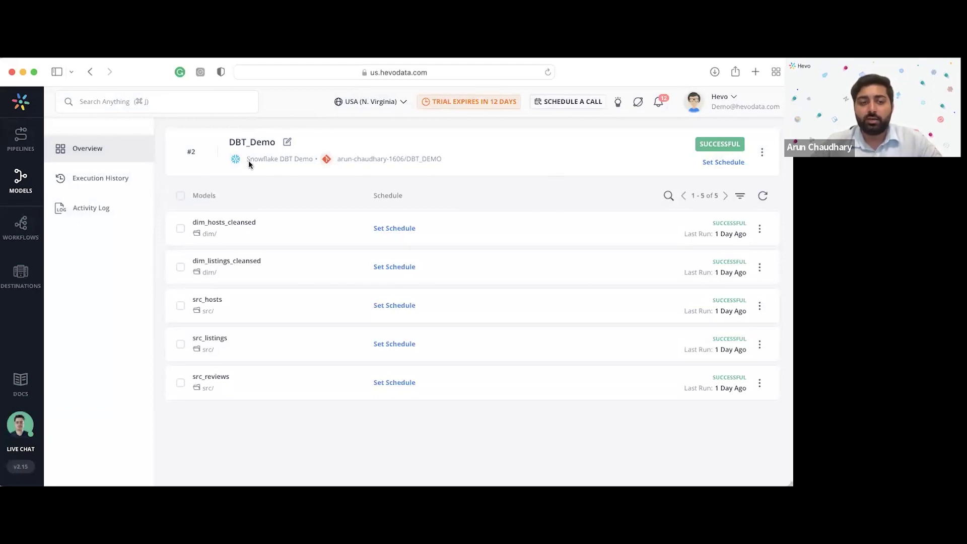
left_click(102, 179)
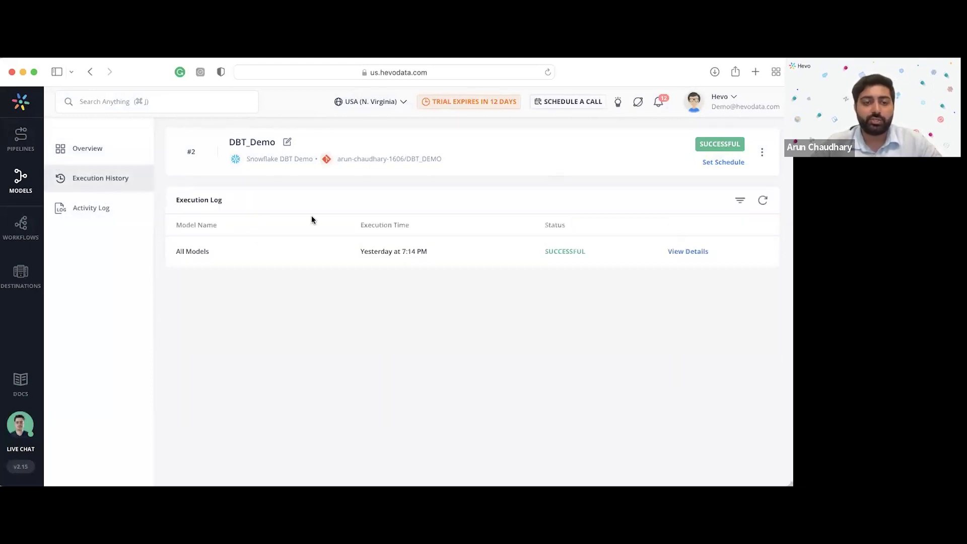
left_click(678, 254)
left_click(565, 203)
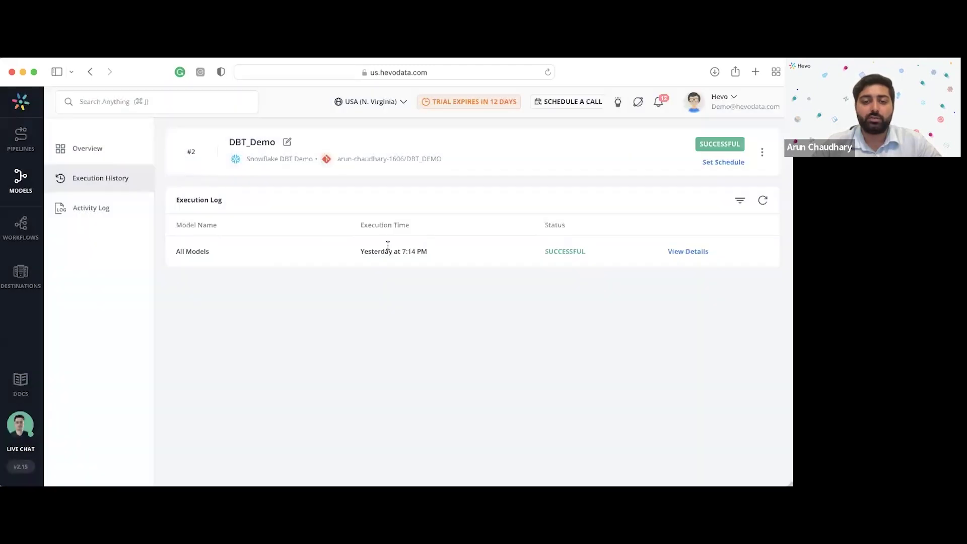
left_click_drag(360, 252, 436, 250)
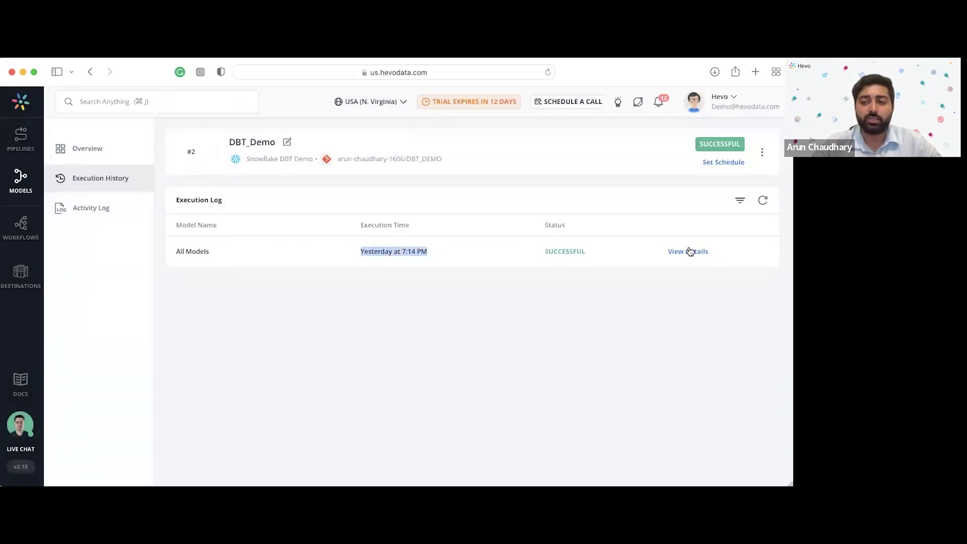
left_click(692, 252)
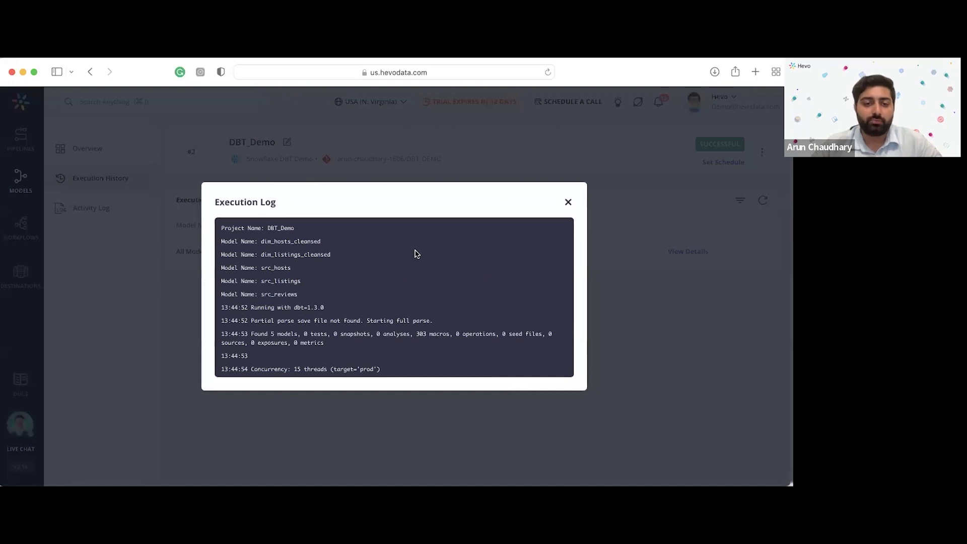
scroll(482, 269, "down", 7)
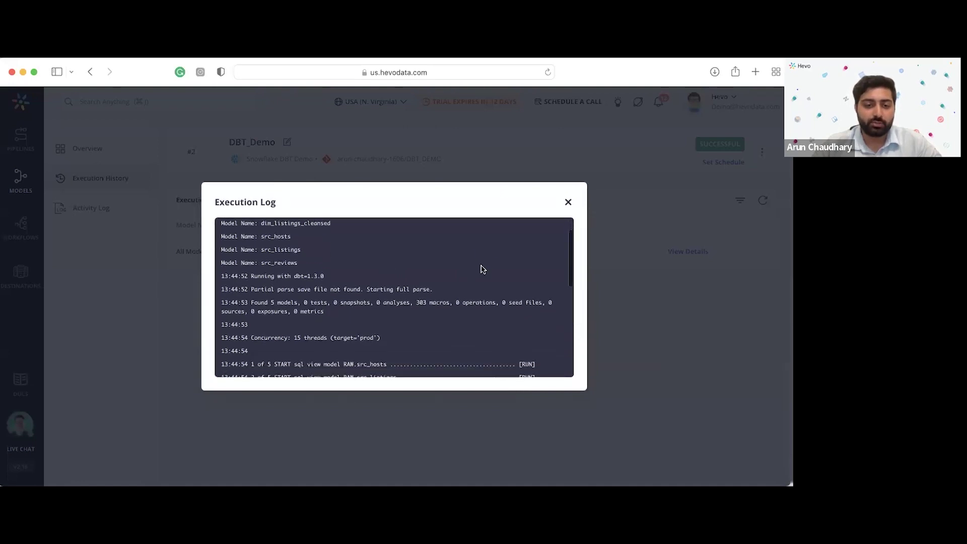
scroll(482, 269, "down", 4)
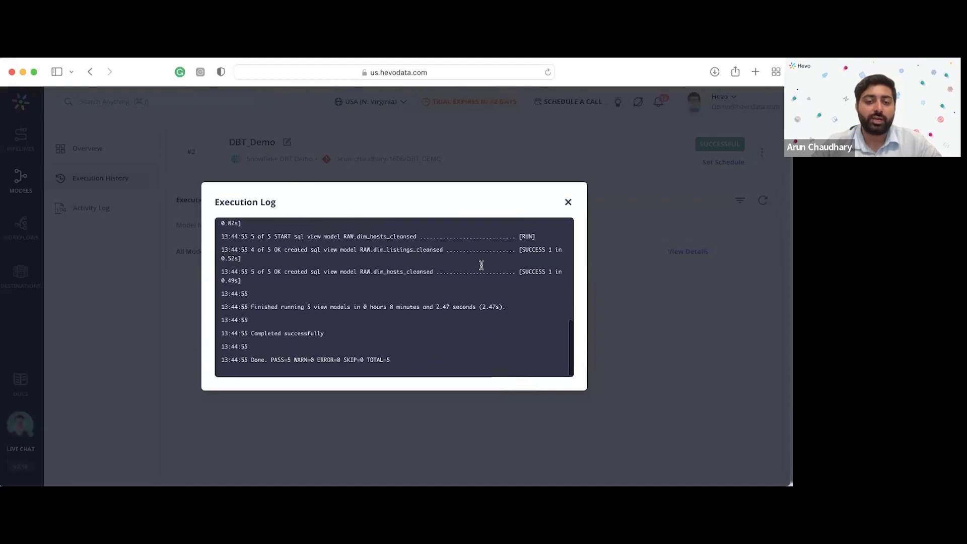
left_click(568, 202)
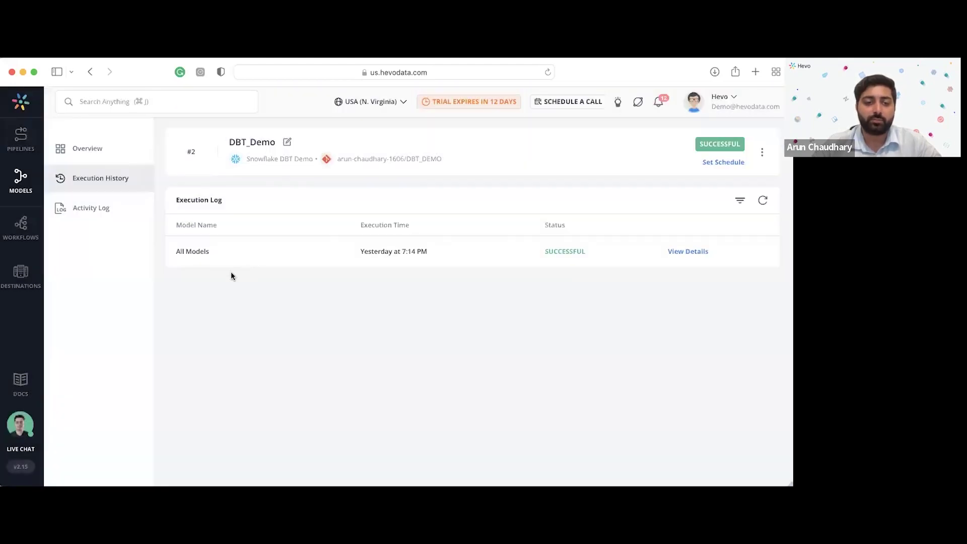
left_click(83, 147)
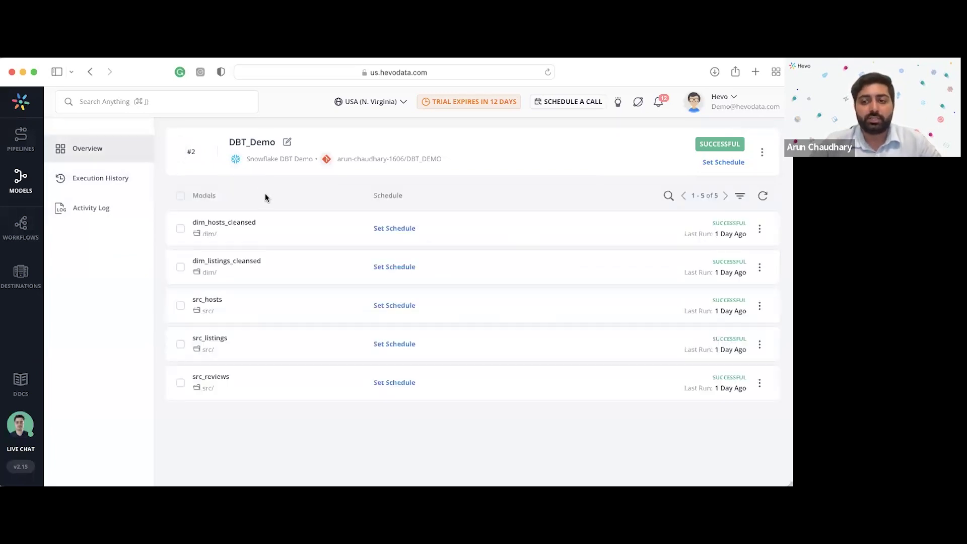
left_click(73, 179)
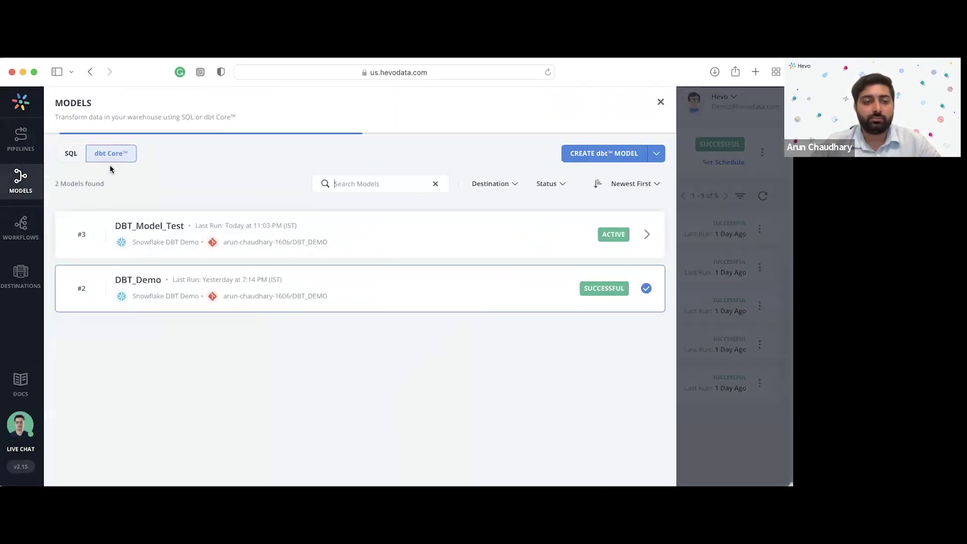
Create a new workflow and place two model blocks on its canvas.
left_click(20, 228)
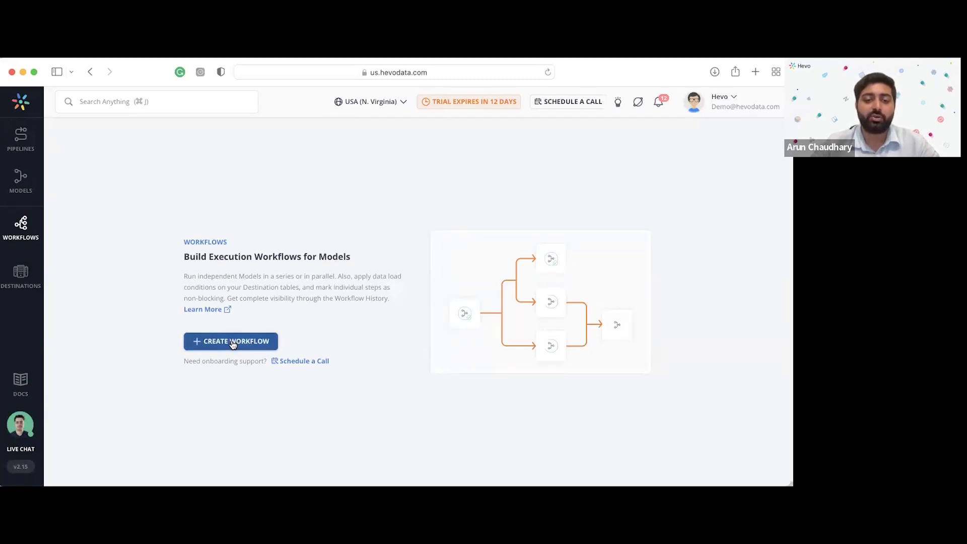
left_click(232, 342)
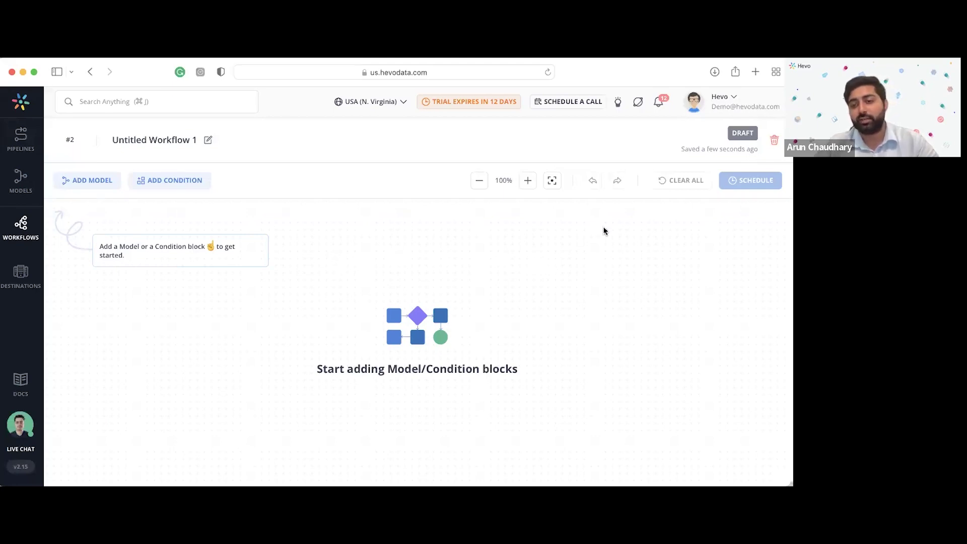
left_click_drag(94, 180, 282, 275)
left_click_drag(101, 195, 212, 312)
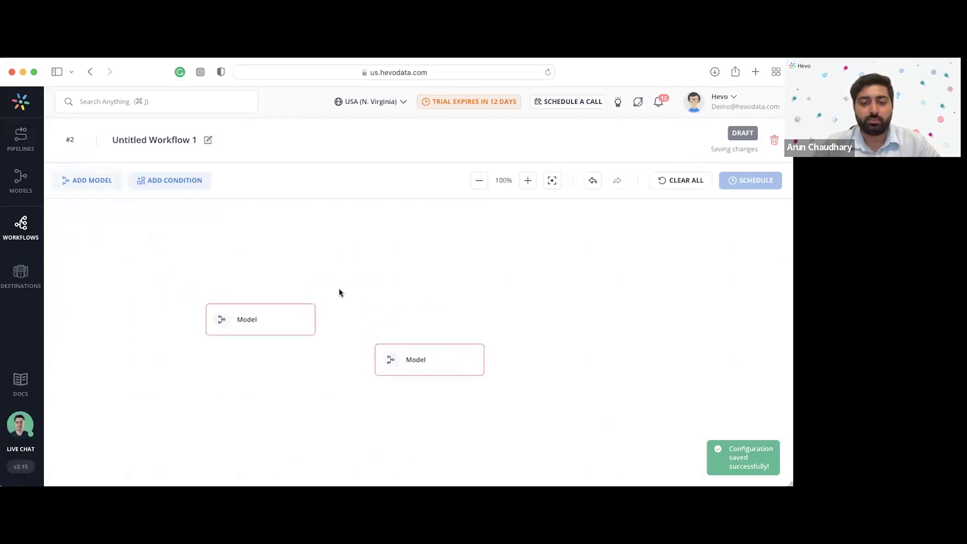
Assign the Numbers Of Orders Per Product SKU model to the first workflow block and save its configuration.
left_click(311, 316)
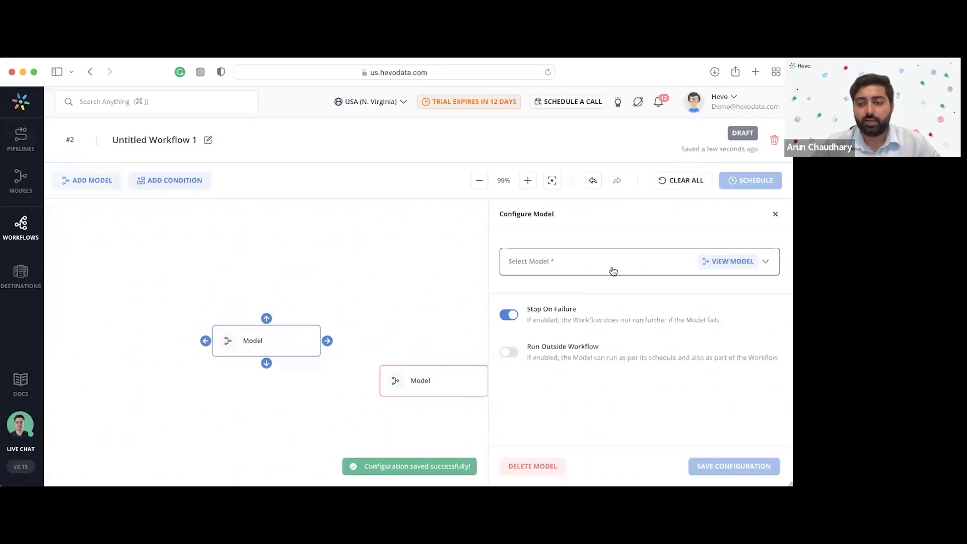
left_click(613, 268)
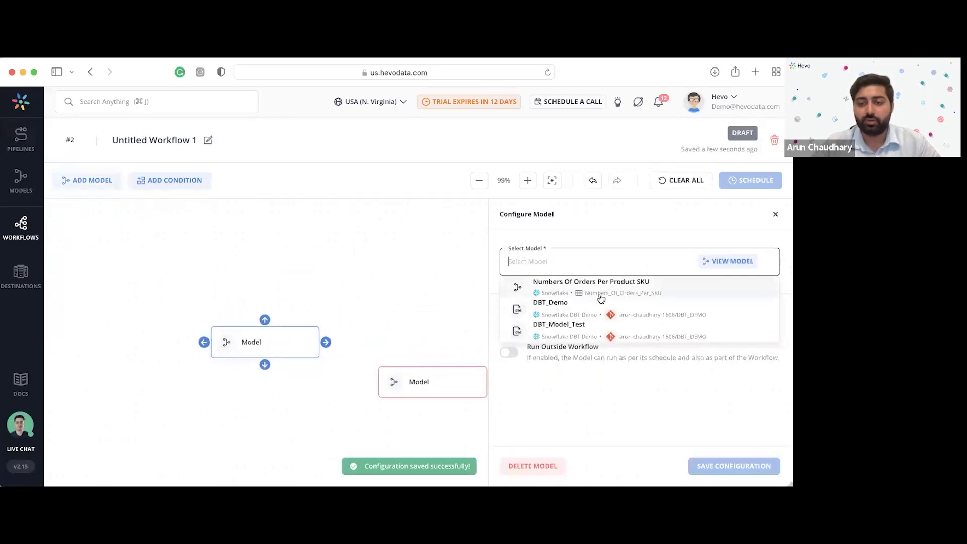
left_click(646, 290)
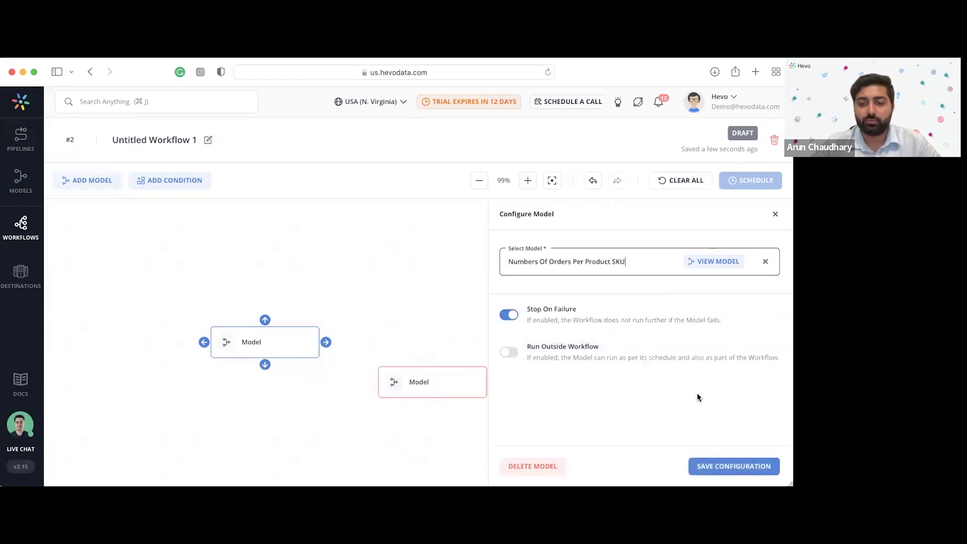
left_click(727, 465)
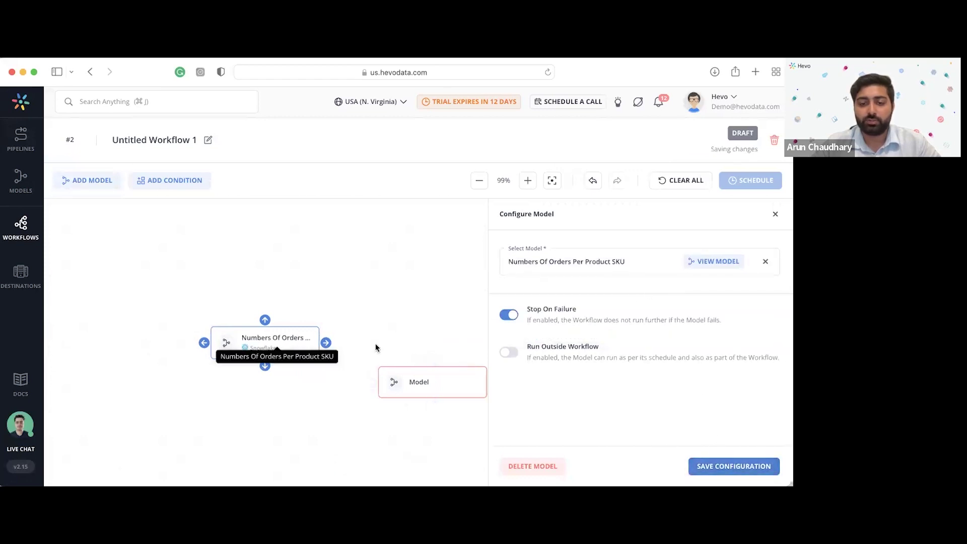
Assign DBT_Model_Test with its dim_hosts_cleansed dbt model to the second workflow block and save the configuration.
left_click(401, 382)
left_click(574, 265)
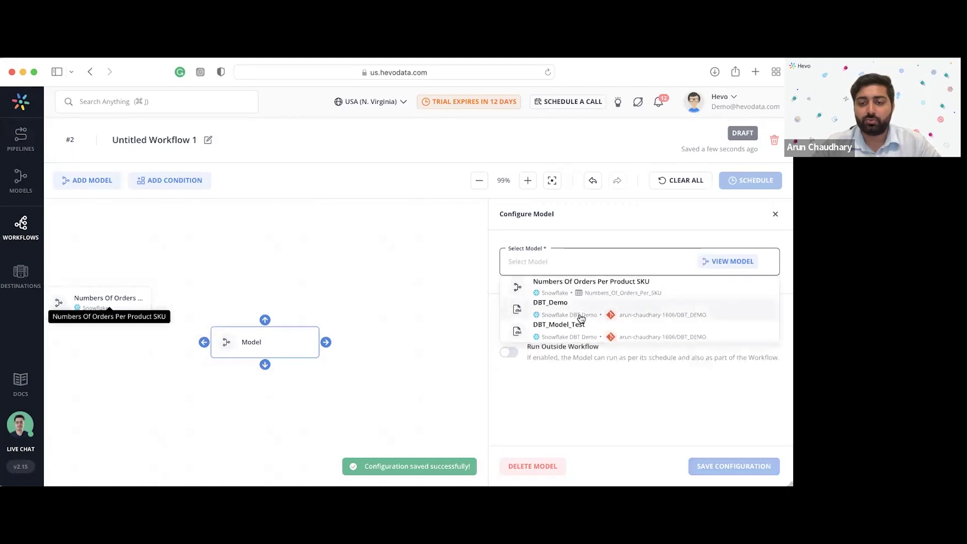
left_click(580, 333)
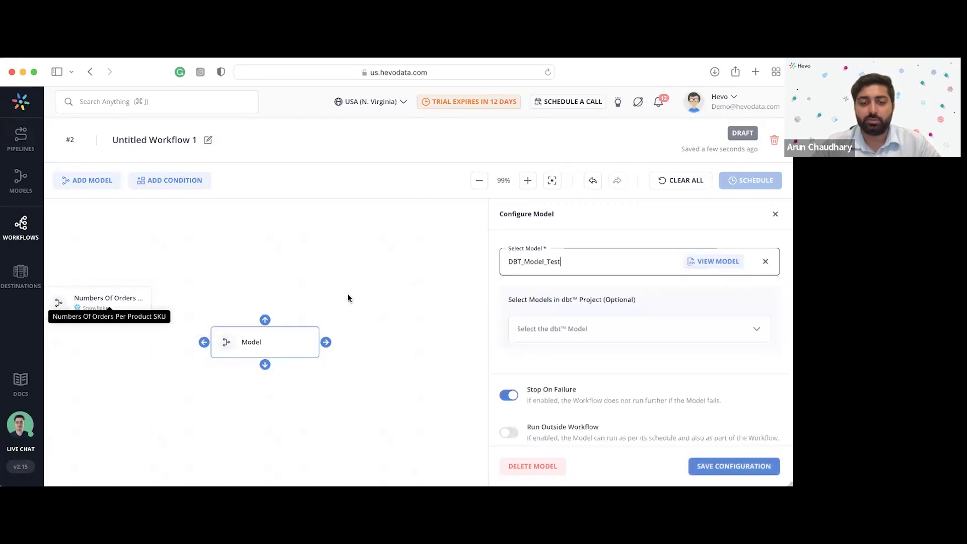
left_click(562, 333)
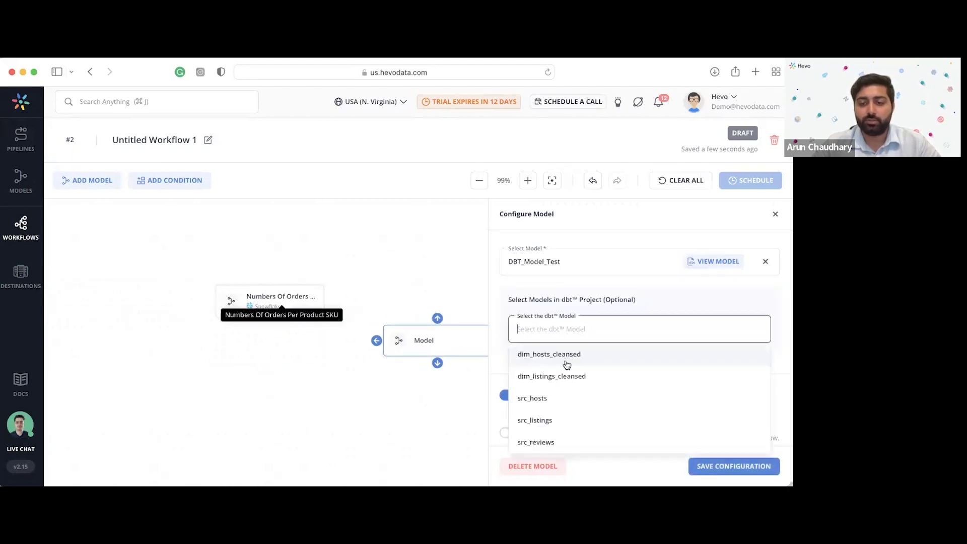
left_click(567, 360)
left_click(718, 465)
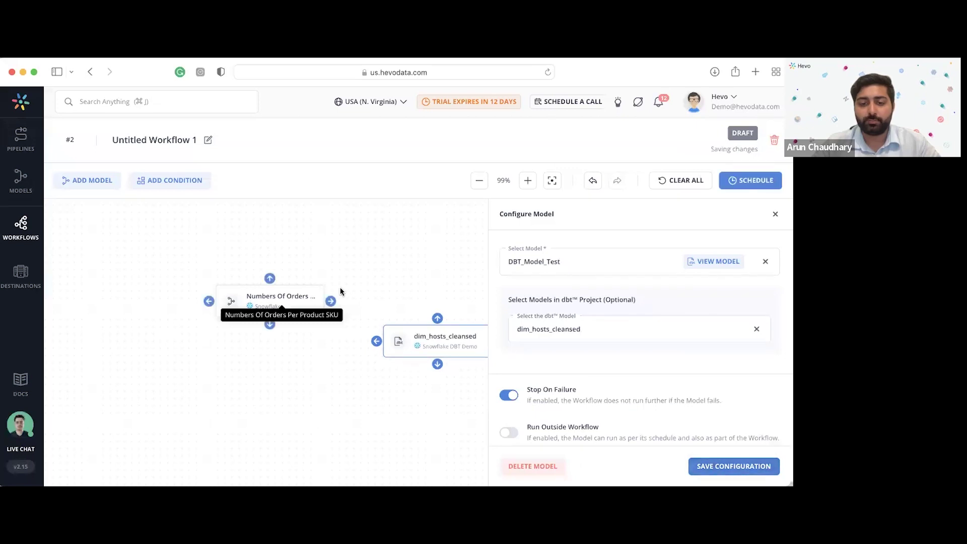
Connect the Numbers Of Orders Per Product SKU block to the dim_hosts_cleansed block and review the first block's failure and run options.
left_click_drag(266, 300, 314, 340)
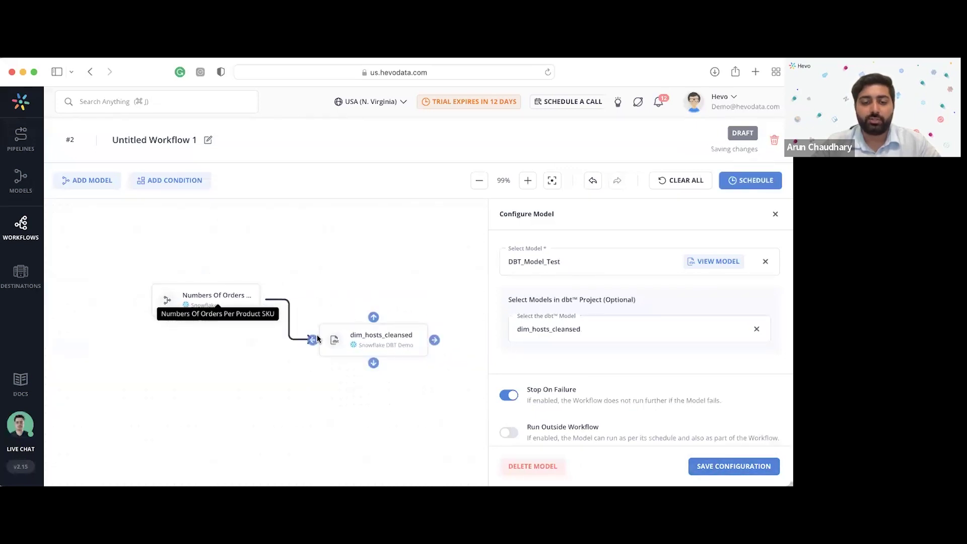
left_click(775, 214)
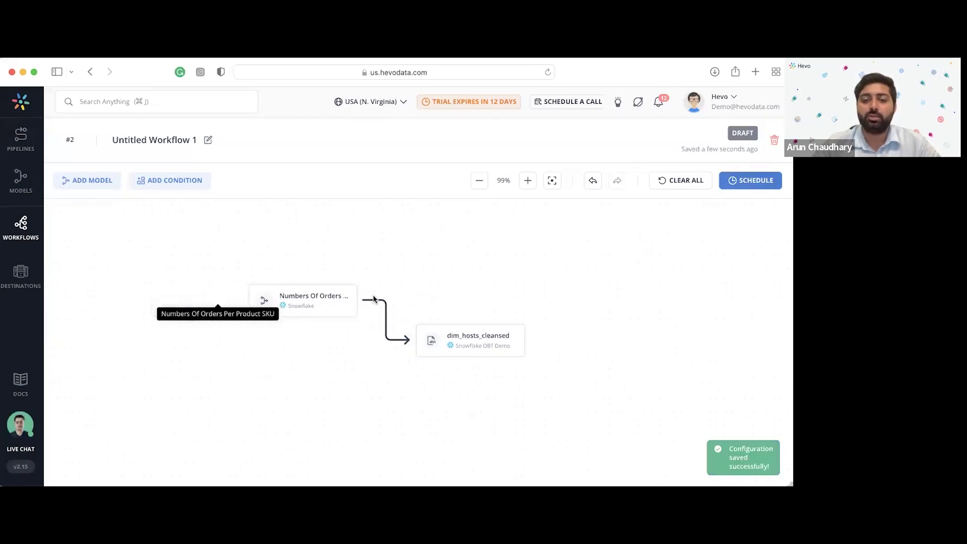
left_click(330, 302)
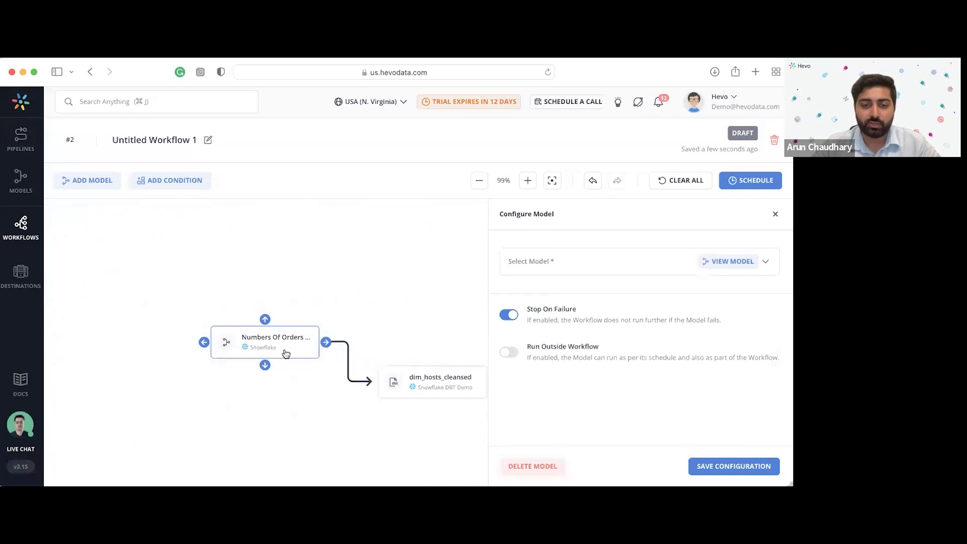
mouse_move(428, 381)
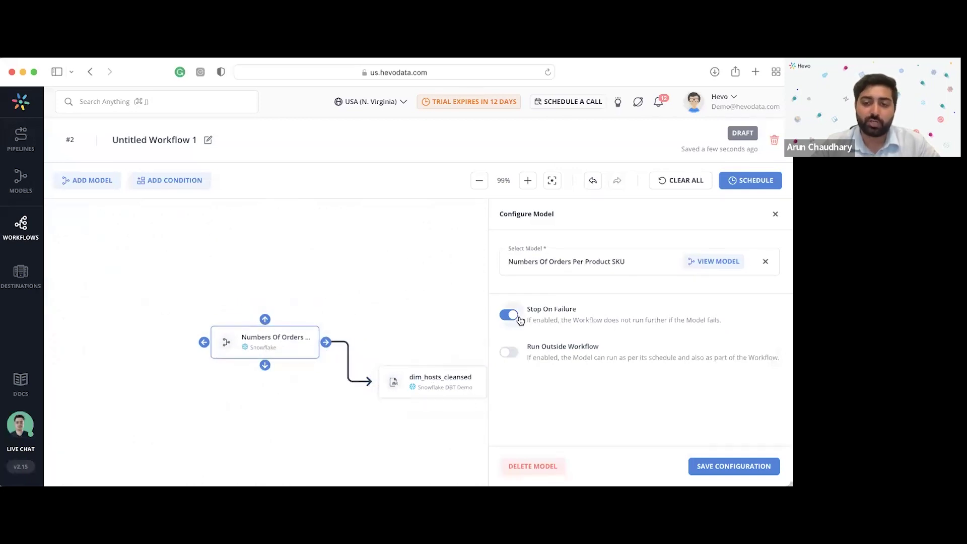
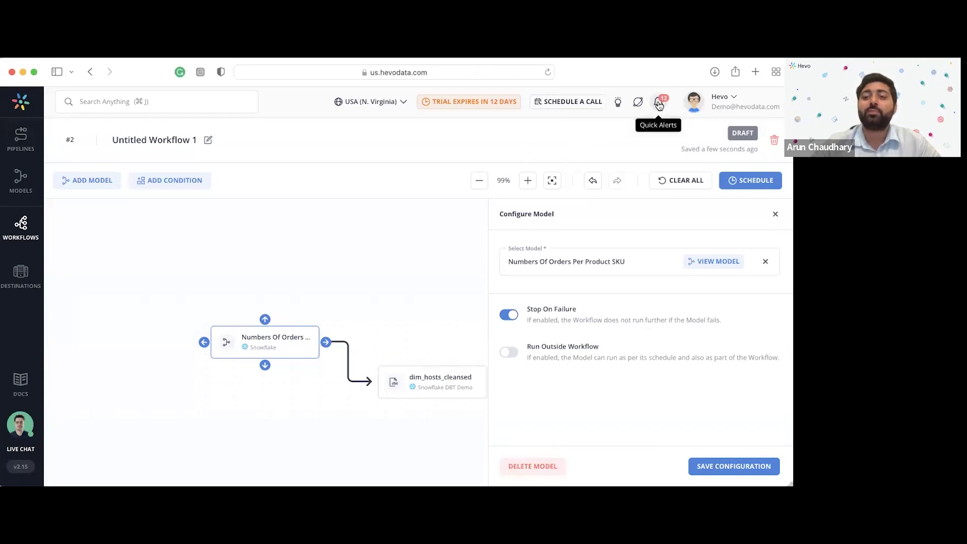
Review the list of recent pipeline and dbt alerts.
left_click(659, 104)
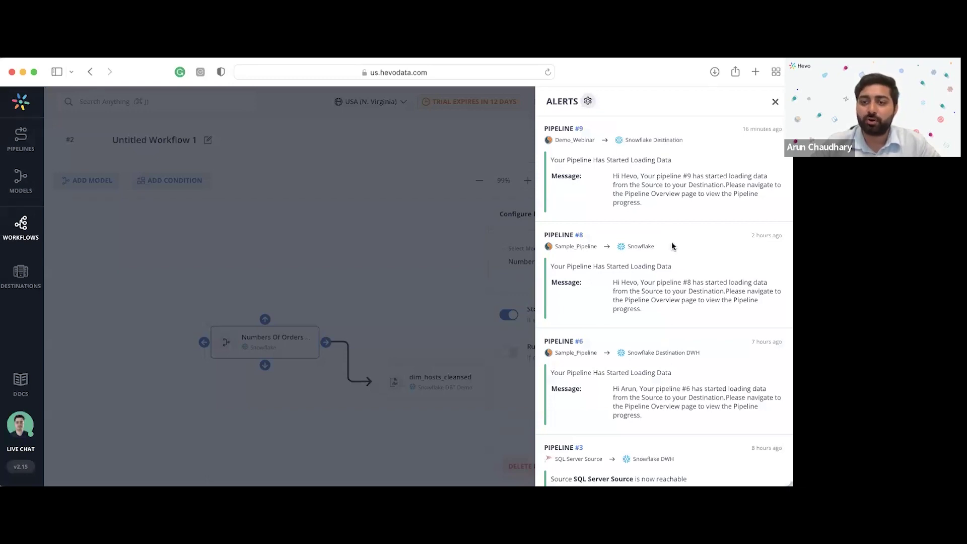
scroll(673, 245, "down", 10)
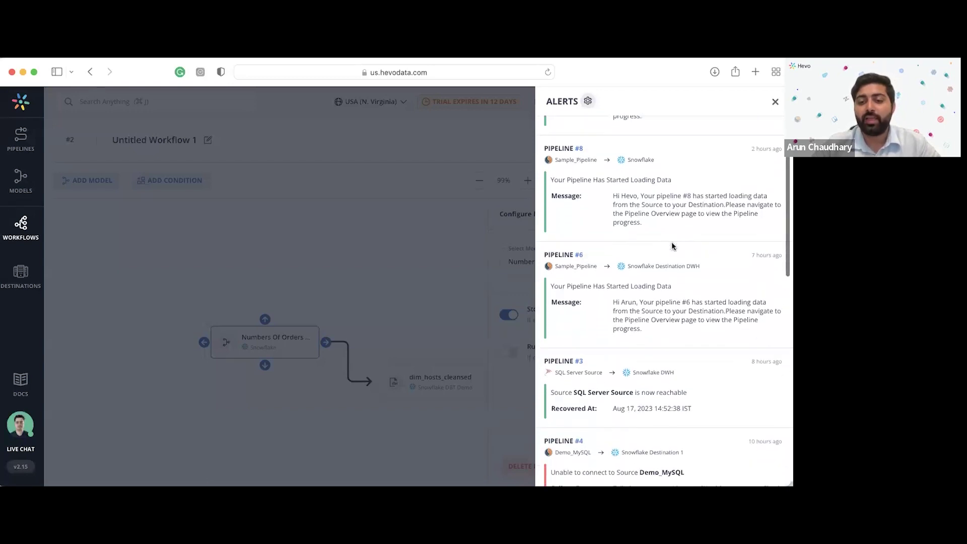
scroll(672, 246, "down", 10)
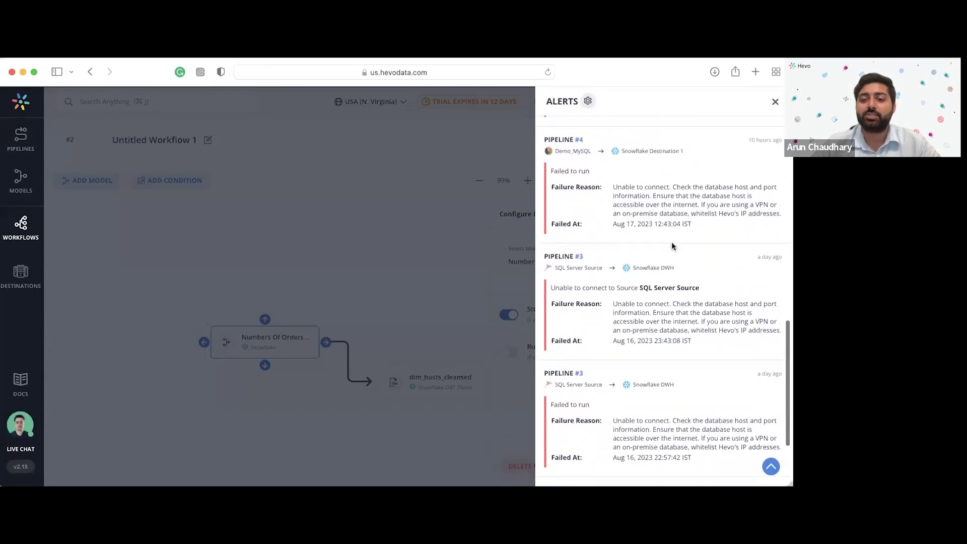
scroll(672, 246, "down", 8)
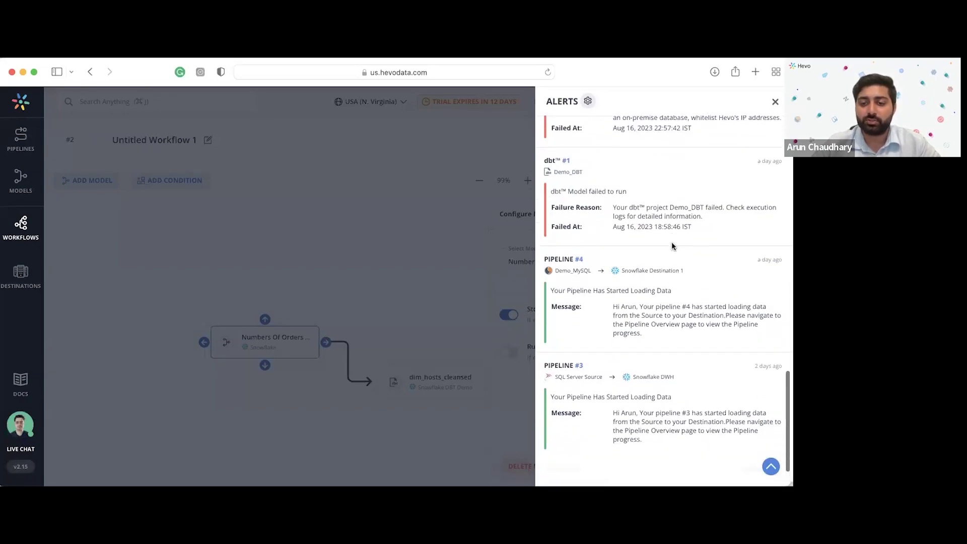
scroll(672, 244, "up", 20)
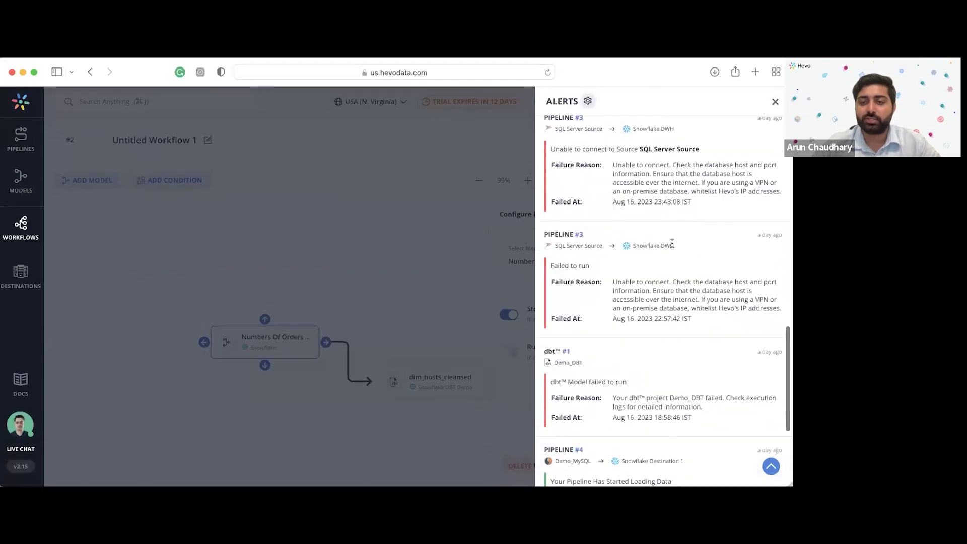
Open the alert preferences and examine the Slack, Email and Dashboard options and the third-party tools supported for recipient emails.
left_click(588, 101)
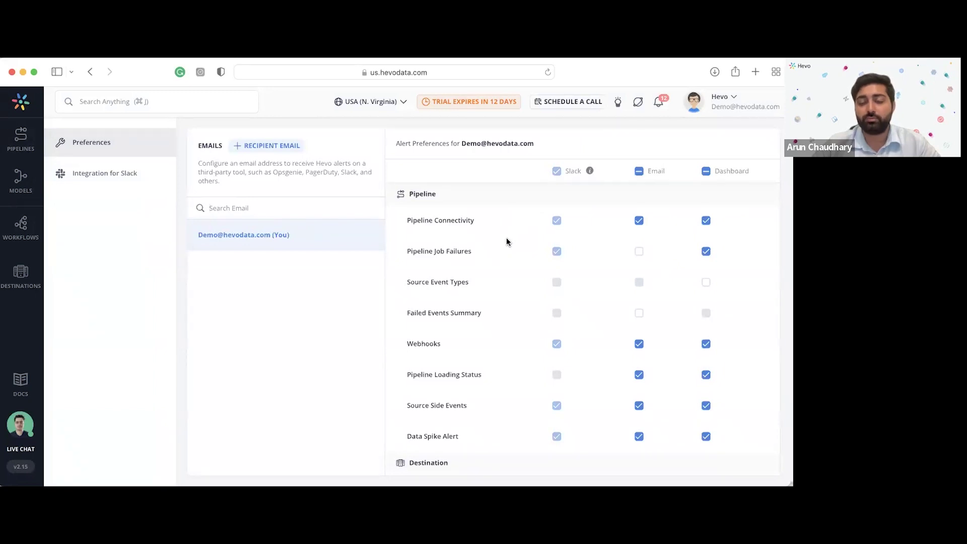
scroll(506, 238, "down", 3)
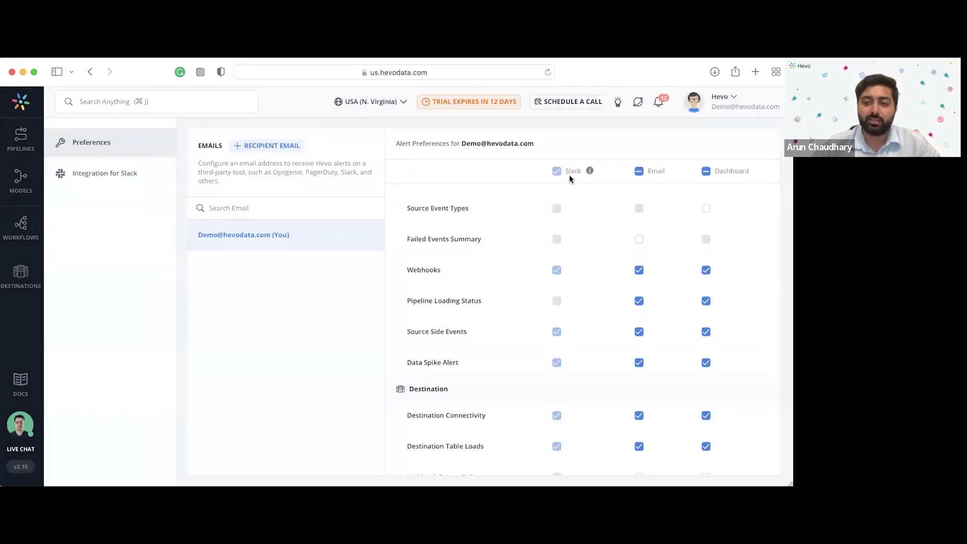
left_click_drag(273, 172, 356, 180)
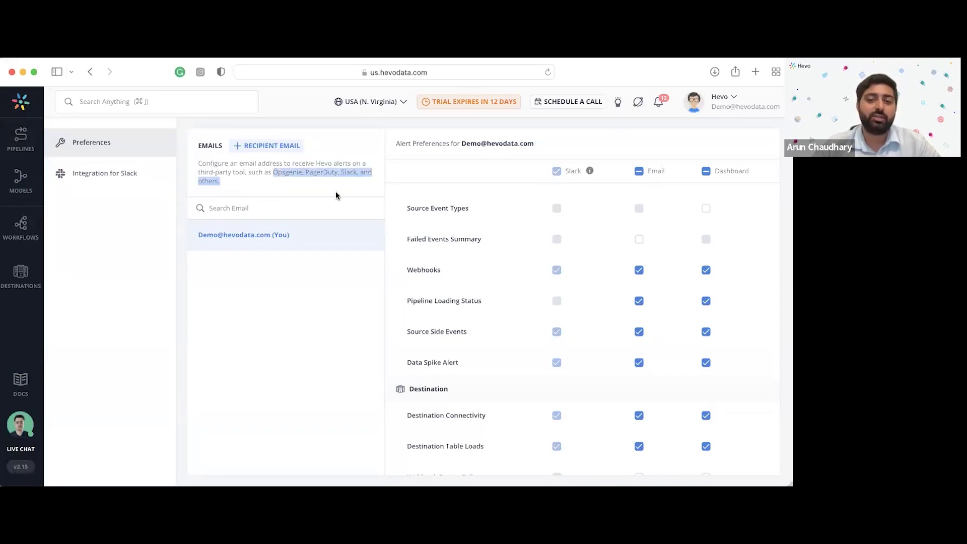
left_click(325, 297)
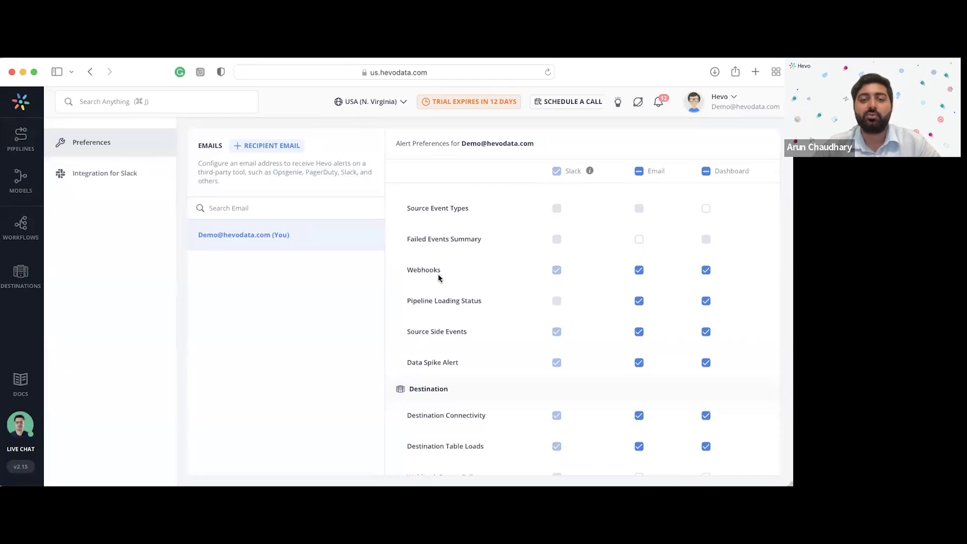
Enable email alerts for Model Status and Workflow Status, and disable dashboard alerts for Activity Logger Connectivity.
scroll(482, 266, "down", 10)
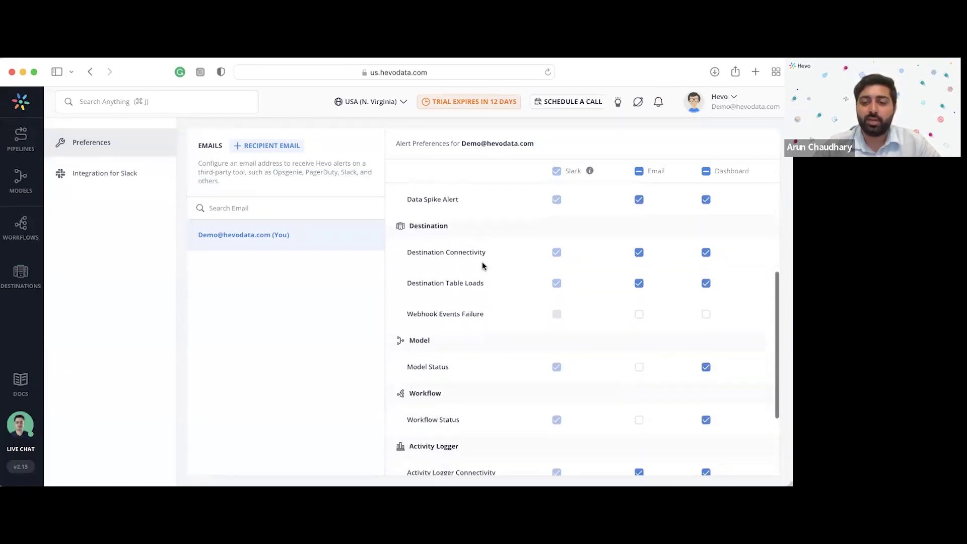
left_click(639, 247)
left_click(641, 301)
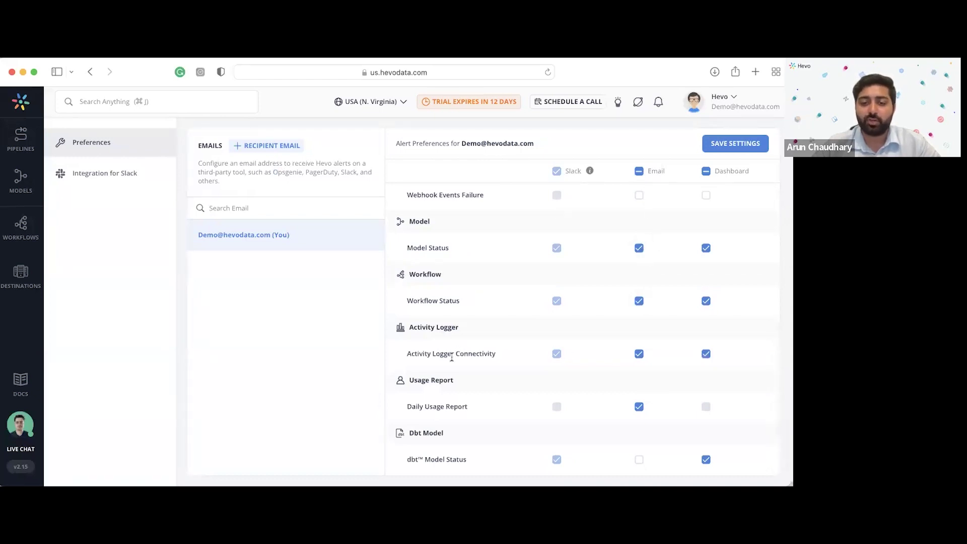
left_click(705, 354)
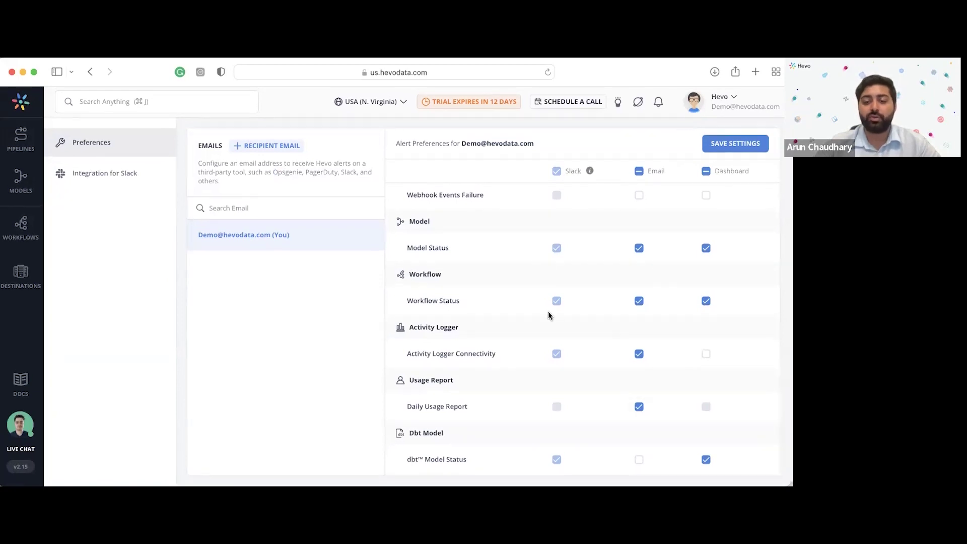
scroll(562, 307, "up", 15)
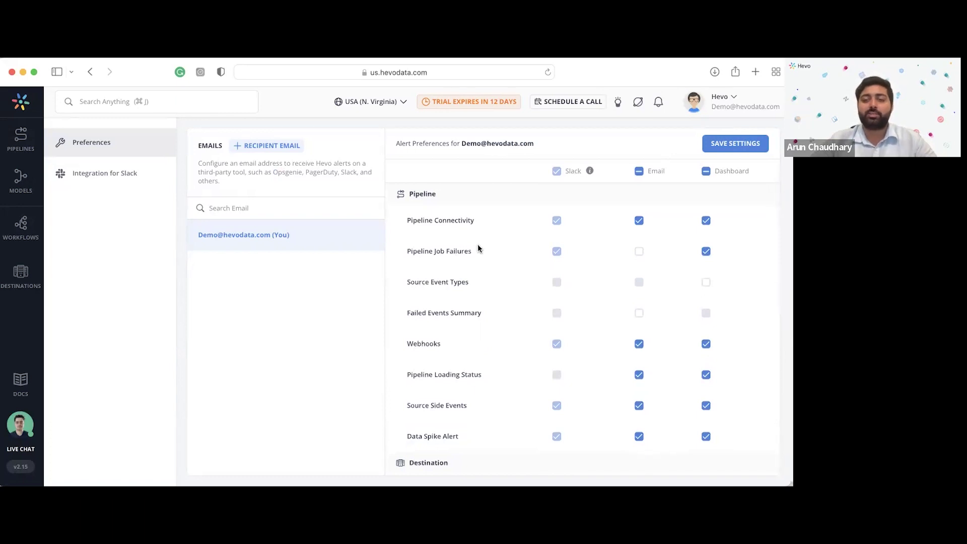
Go to the workspace's team members and start an invitation for a new user.
left_click(725, 113)
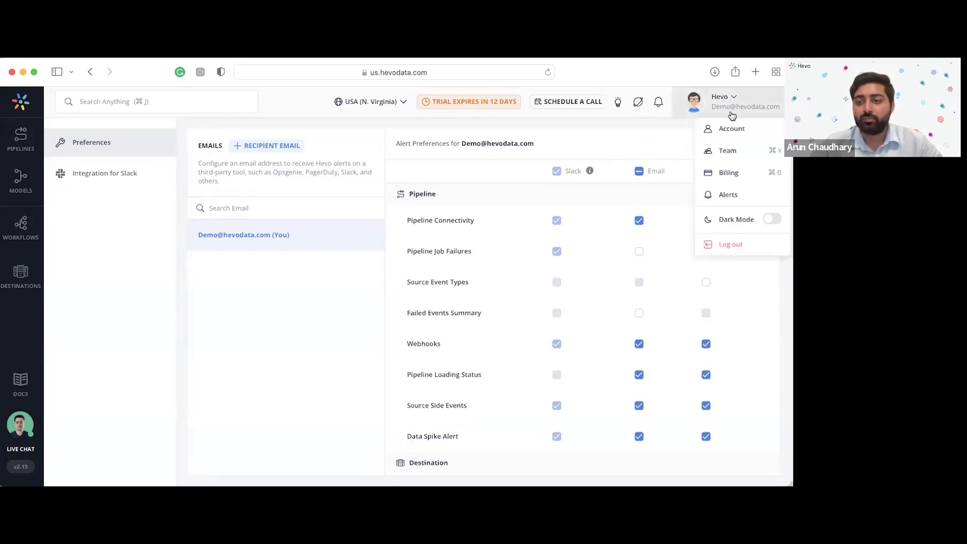
left_click(728, 152)
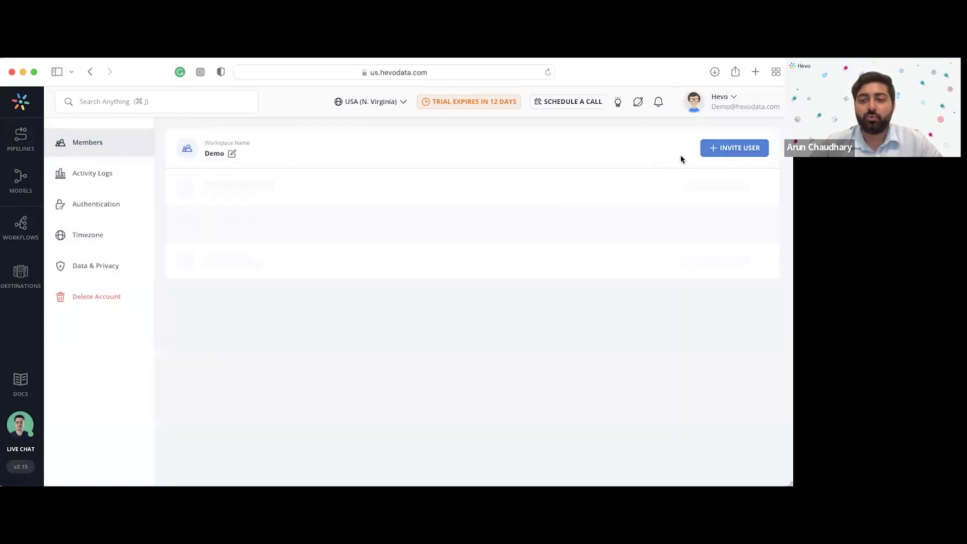
left_click(731, 151)
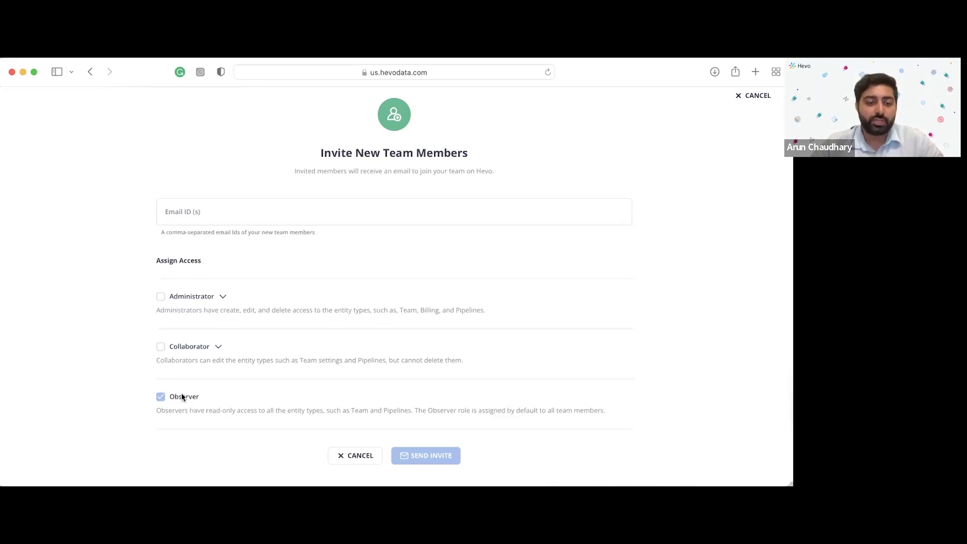
Expand the Administrator and Collaborator roles and examine the access each role gives, including Observer.
left_click(219, 346)
left_click(222, 297)
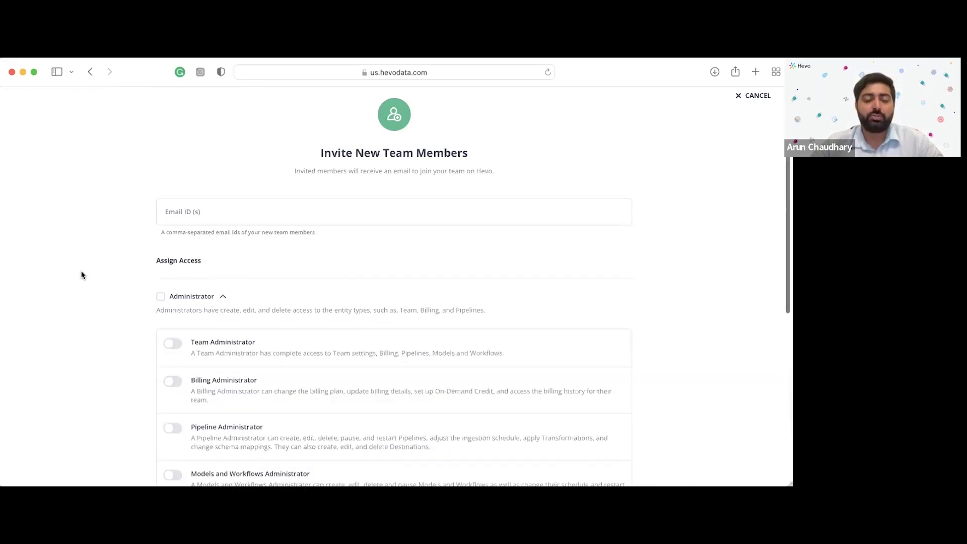
scroll(83, 274, "down", 5)
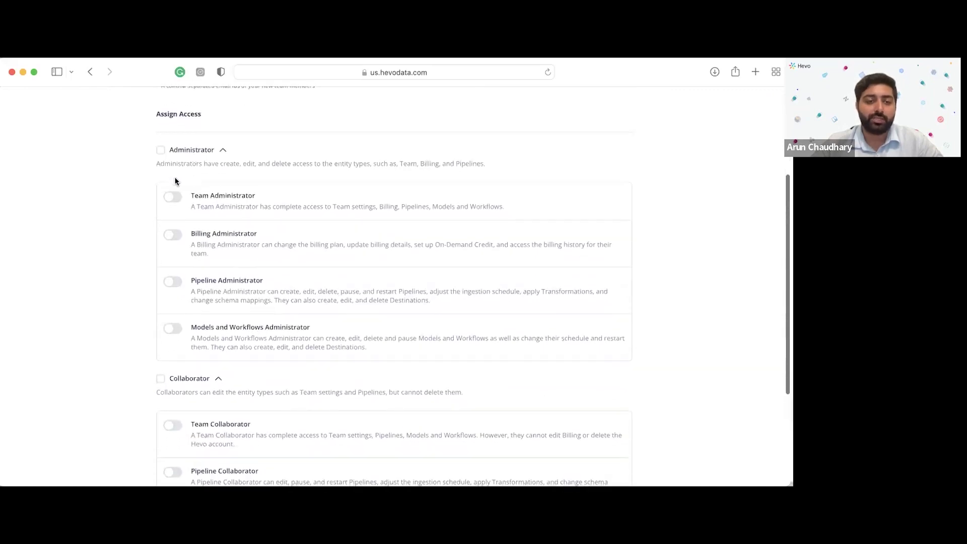
scroll(128, 252, "down", 4)
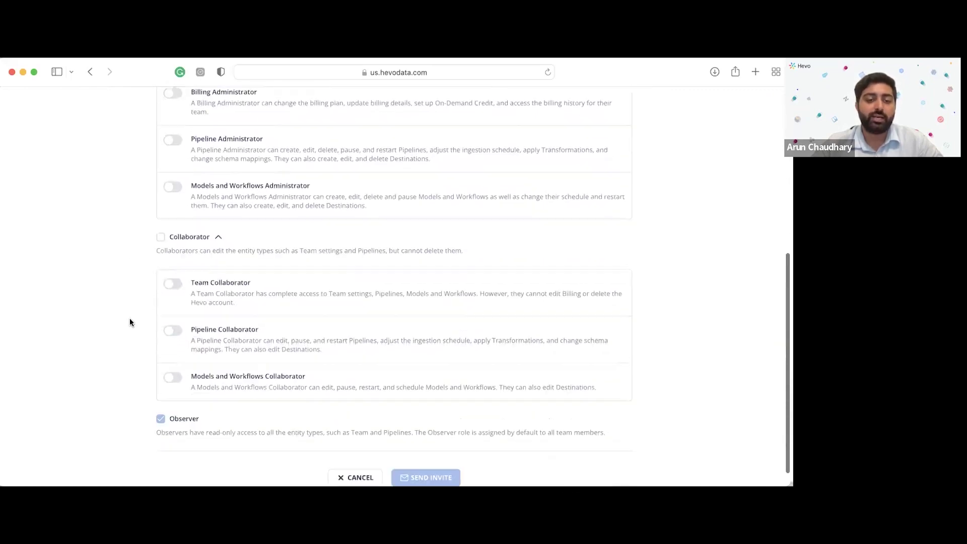
scroll(130, 319, "down", 2)
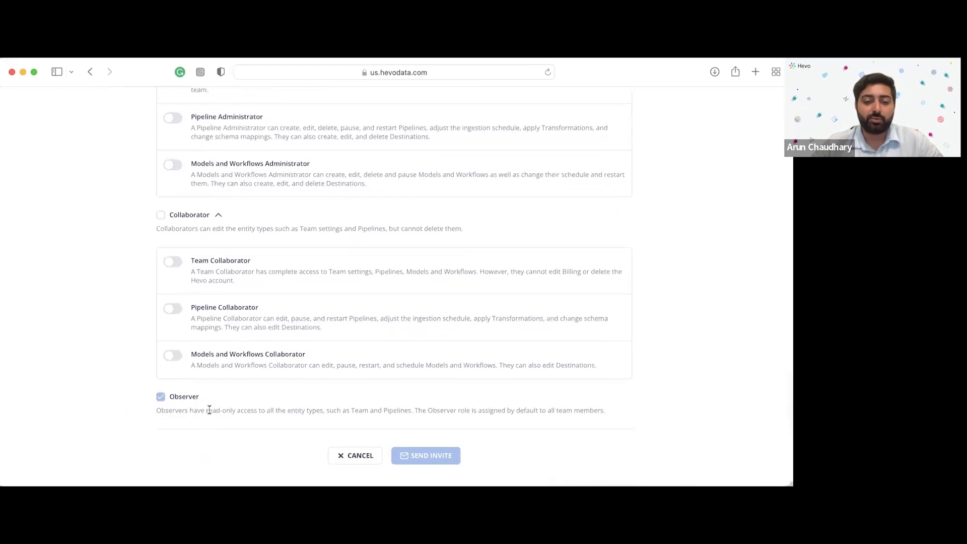
double_click(168, 396)
left_click(105, 360)
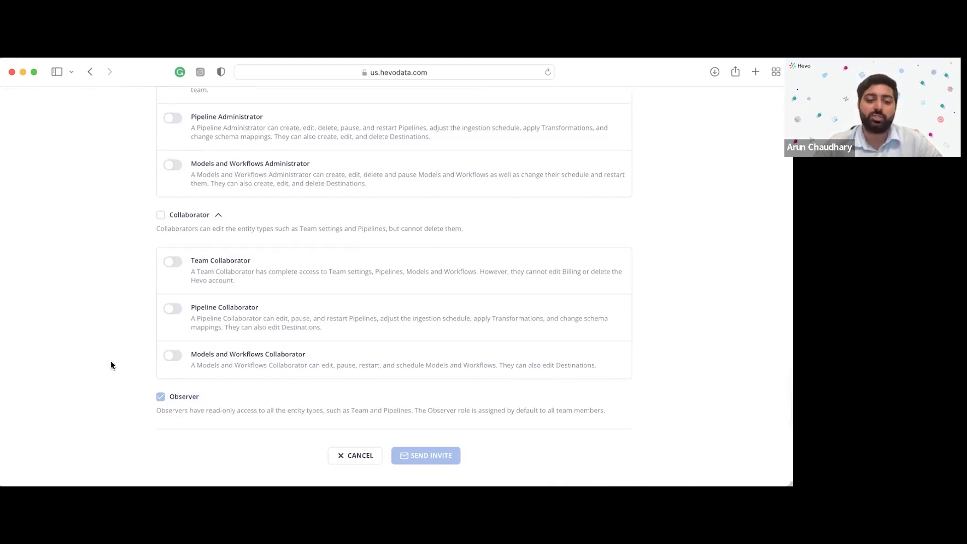
scroll(115, 360, "up", 3)
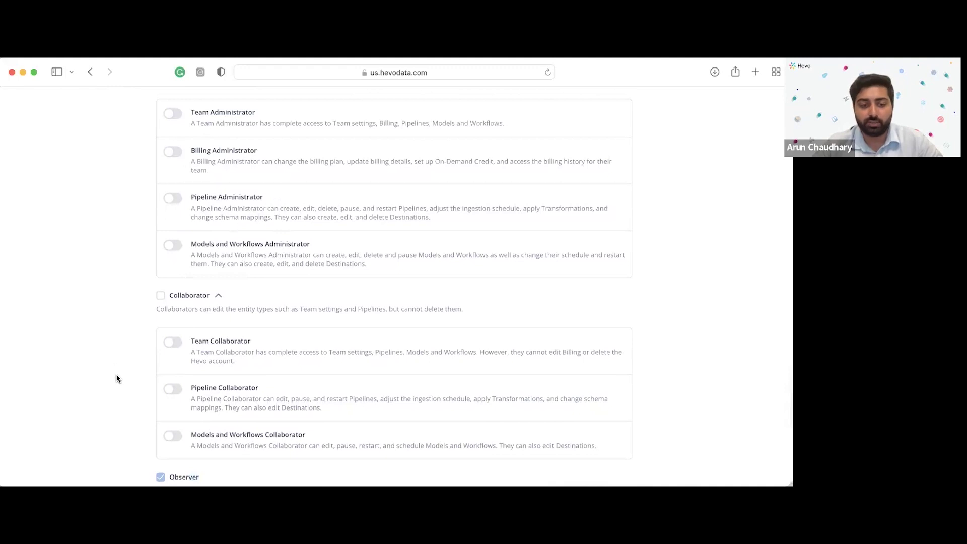
Grant the invited team member the Pipeline Collaborator role and compare it with the other roles.
scroll(116, 379, "down", 2)
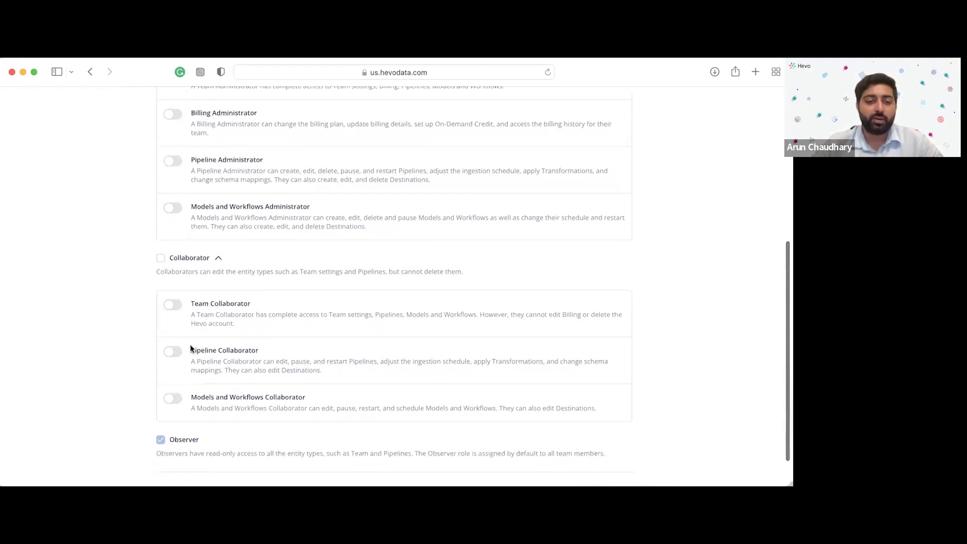
left_click(173, 352)
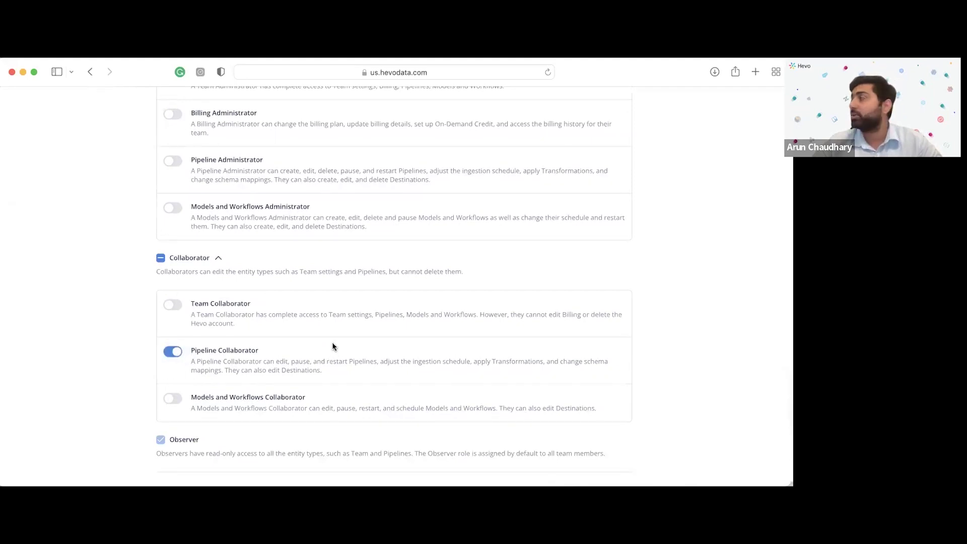
scroll(333, 346, "up", 2)
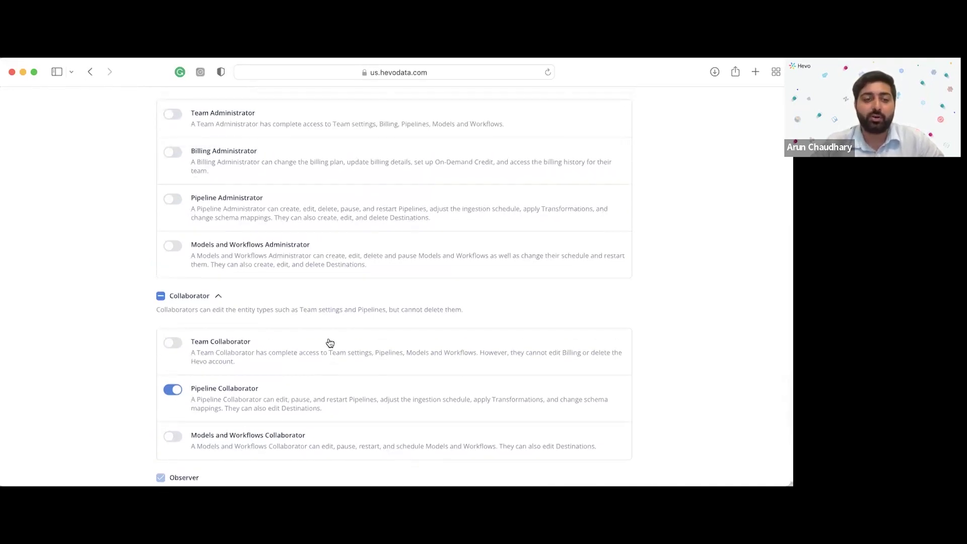
scroll(333, 345, "up", 2)
scroll(220, 402, "down", 2)
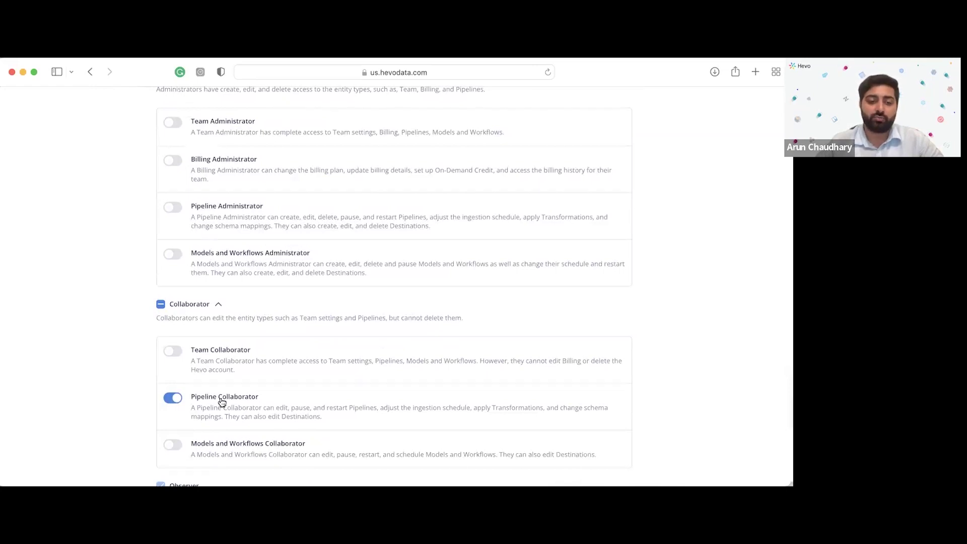
Grant the invited member the Models and Workflows Collaborator, Team Collaborator, Billing Administrator and Team Administrator roles.
left_click(173, 445)
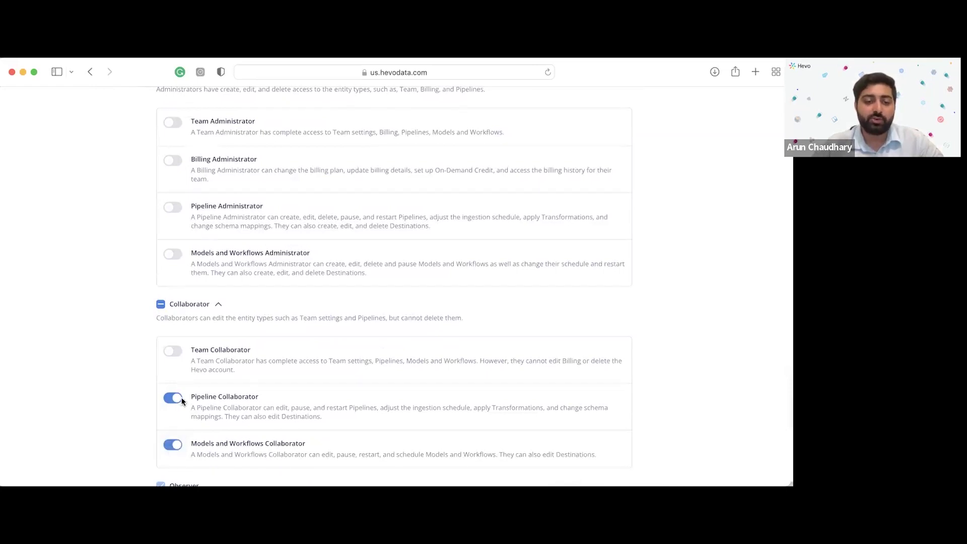
left_click(179, 351)
scroll(218, 367, "up", 5)
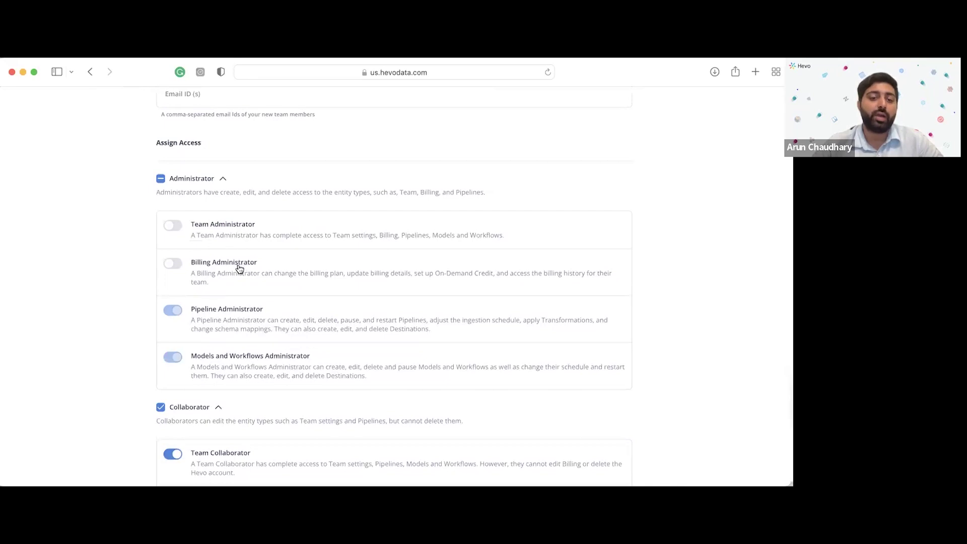
left_click(173, 263)
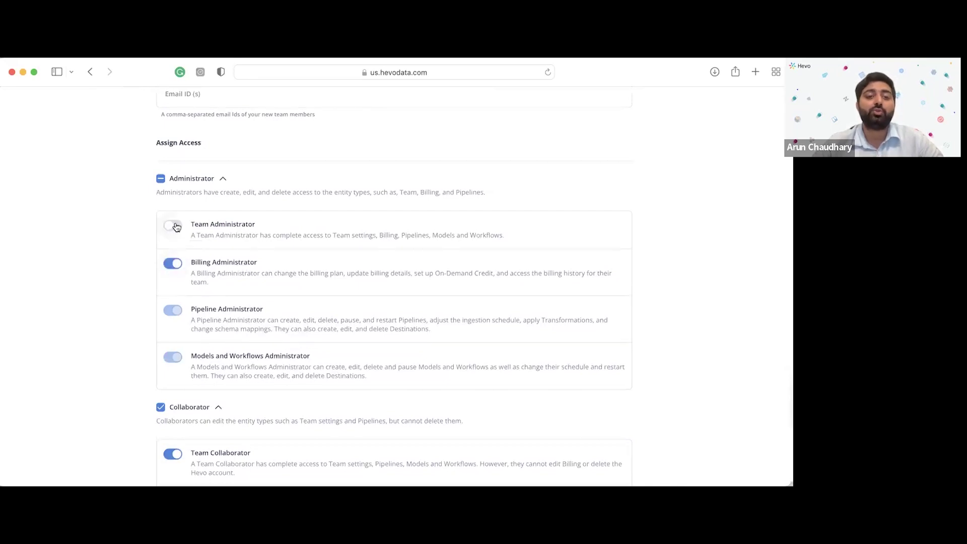
left_click(174, 228)
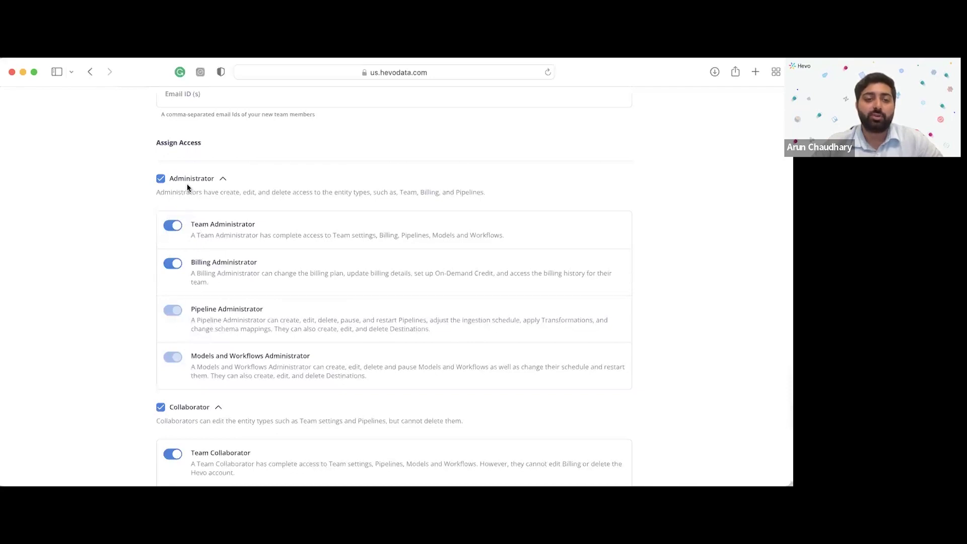
Leave the invitation's email field empty, cancel the invitation and return to the workspace's member list.
scroll(207, 214, "up", 4)
left_click(248, 190)
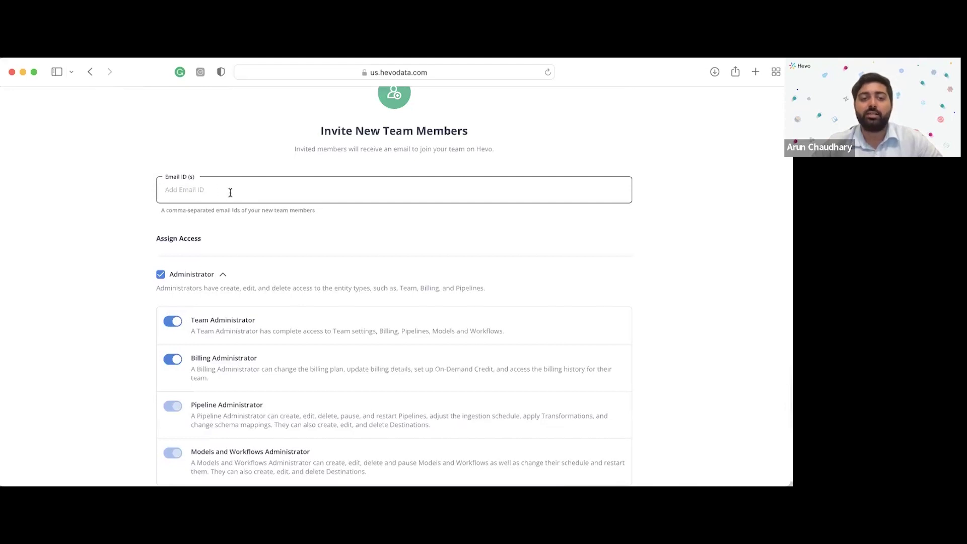
left_click(93, 272)
scroll(93, 273, "up", 2)
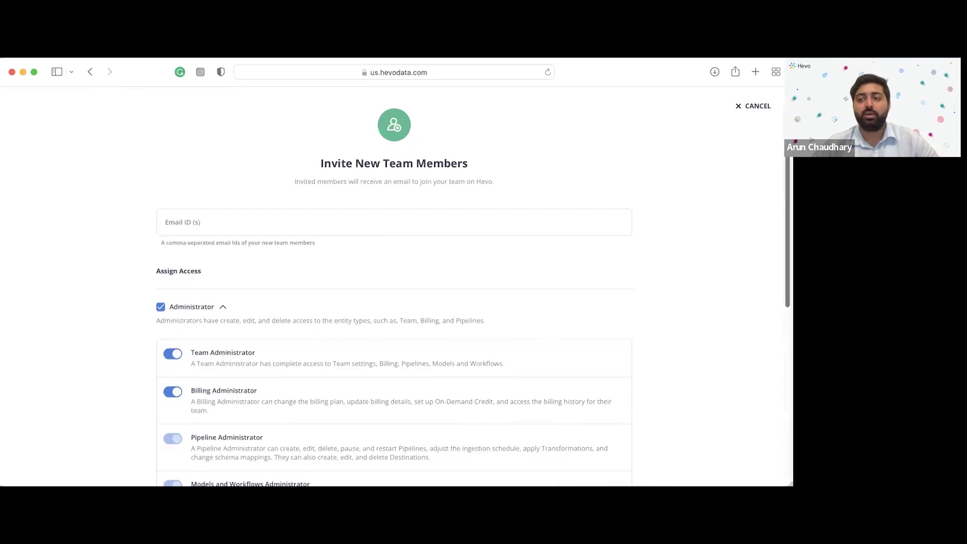
left_click(753, 107)
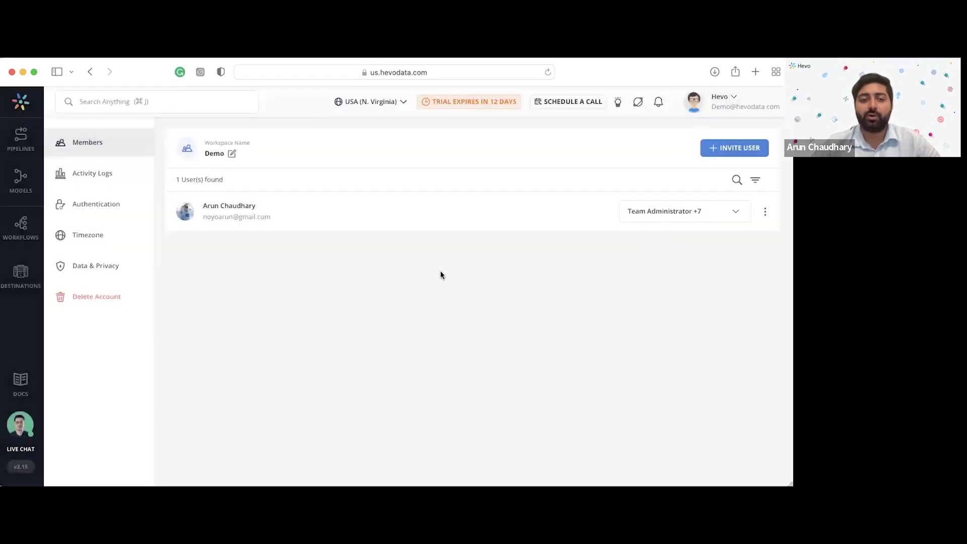